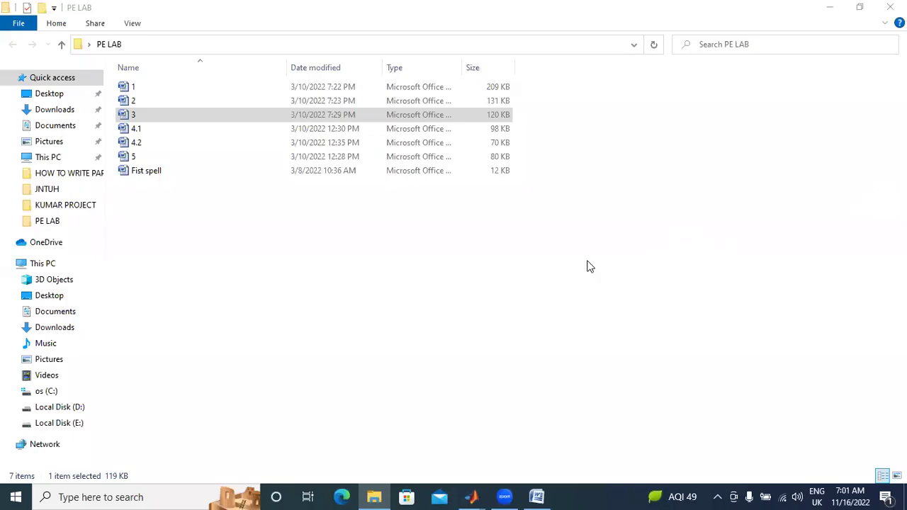
# Restore Word to show document 3, Experiment 3 on the single phase AC voltage controller
pyautogui.click(536, 497)
pyautogui.scroll(4, 583, 308)
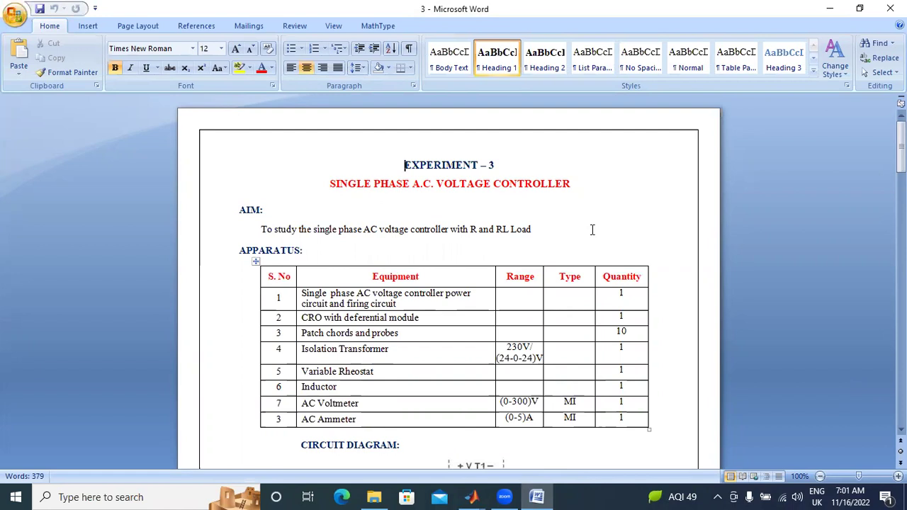
pyautogui.scroll(-4, 593, 229)
pyautogui.scroll(4, 431, 249)
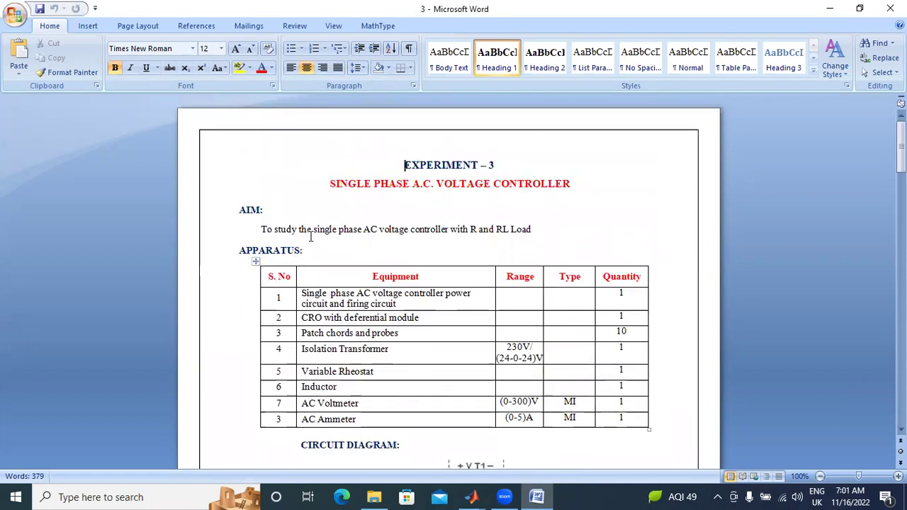
pyautogui.scroll(-5, 411, 272)
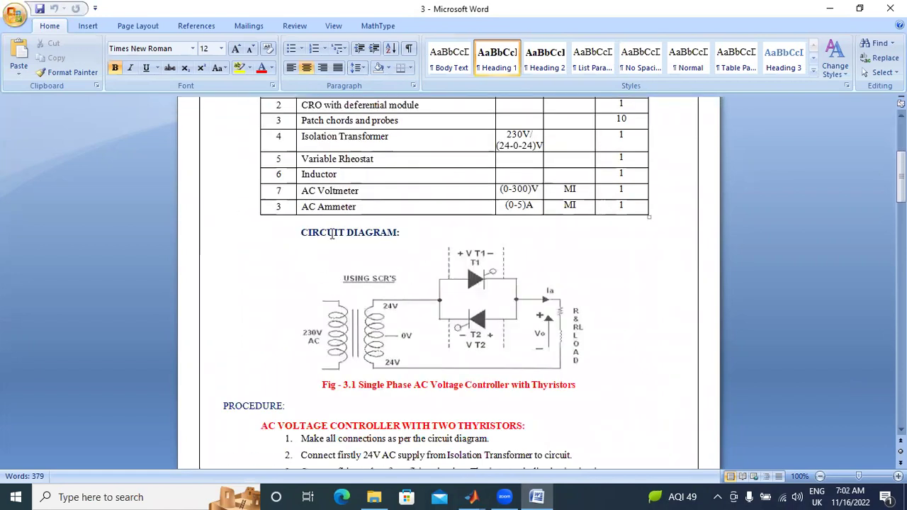
pyautogui.scroll(-3, 424, 319)
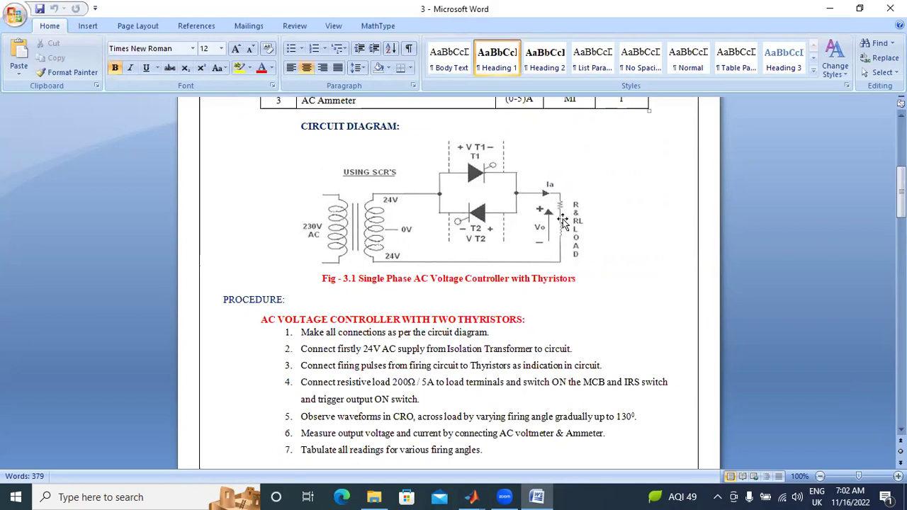
pyautogui.scroll(-7, 496, 260)
pyautogui.scroll(-9, 456, 267)
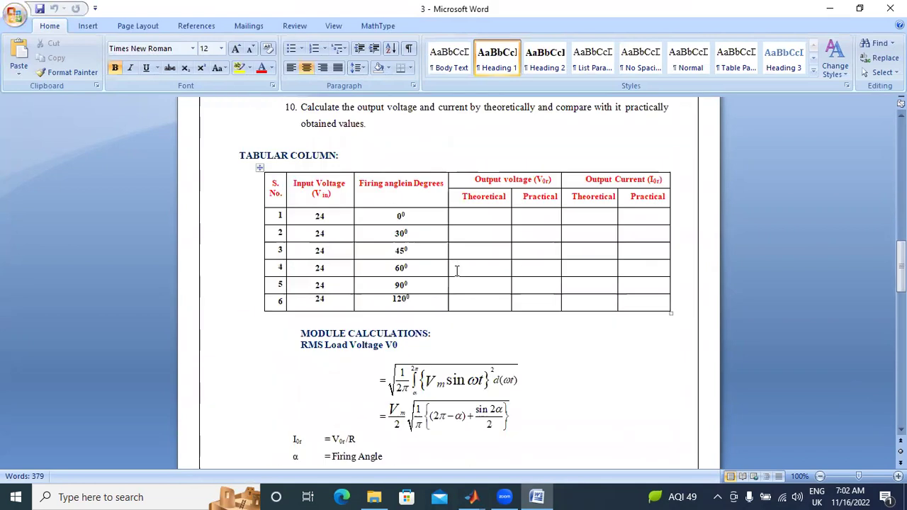
pyautogui.scroll(-4, 457, 271)
pyautogui.scroll(-10, 457, 272)
pyautogui.scroll(-6, 455, 270)
pyautogui.scroll(3, 425, 234)
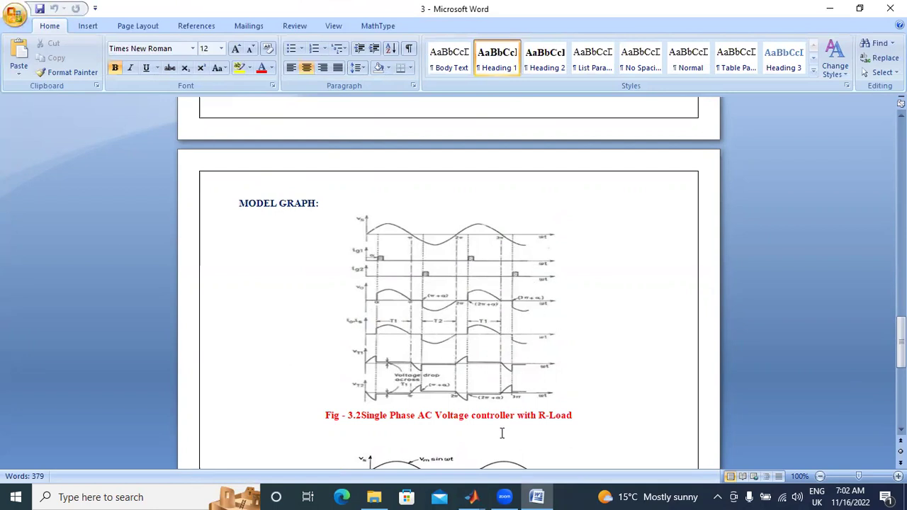
pyautogui.moveTo(471, 497)
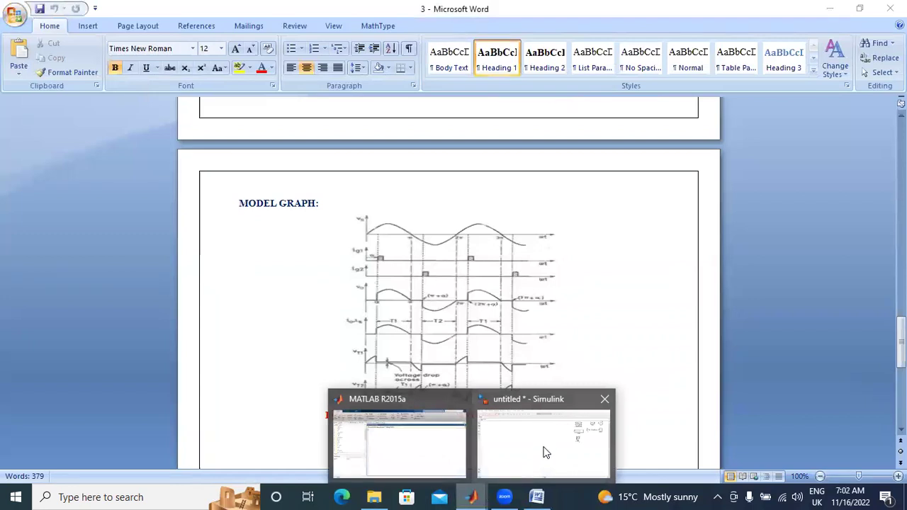
# Switch to the untitled Simulink model and open the Library Browser
pyautogui.click(544, 452)
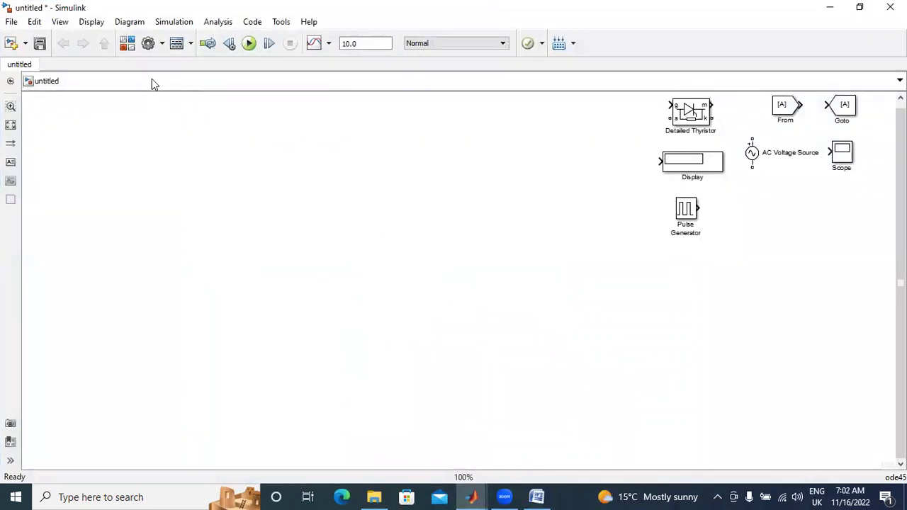
pyautogui.click(128, 47)
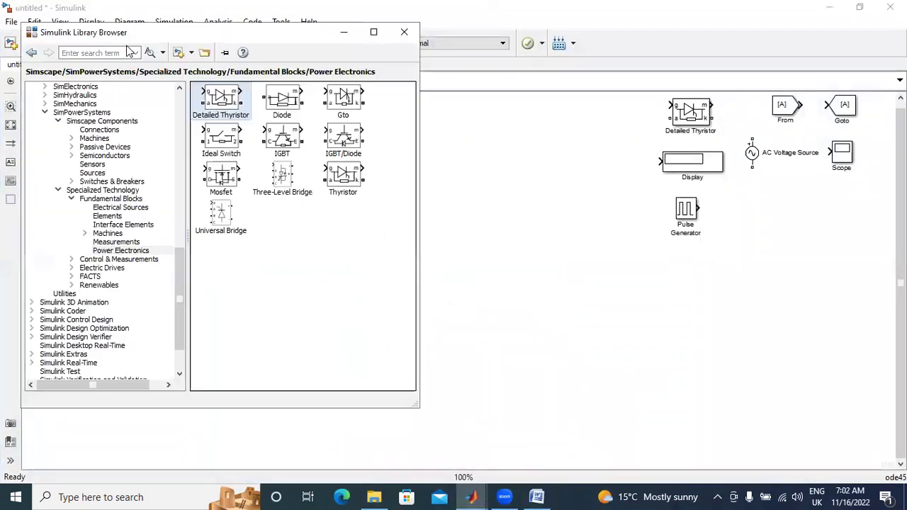
pyautogui.scroll(10, 124, 134)
pyautogui.scroll(5, 124, 133)
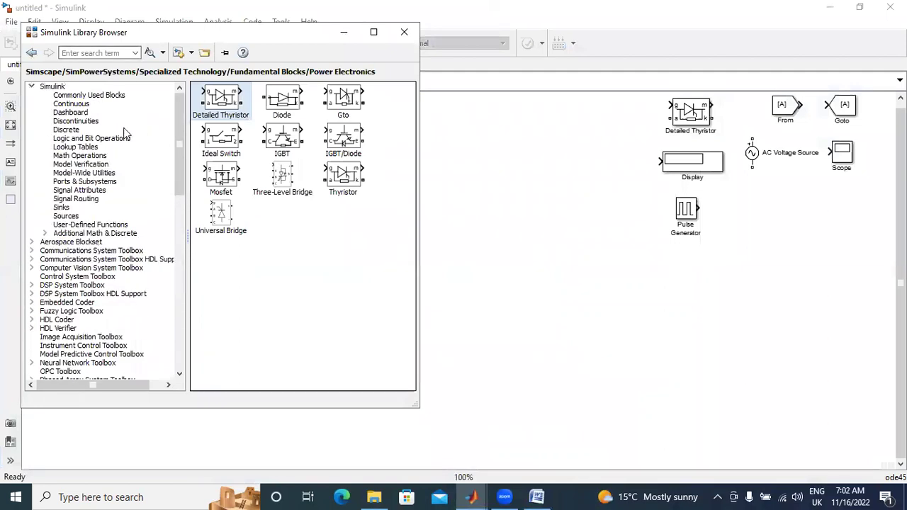
# Browse the Commonly Used Blocks, Sinks, Sources and Signal Routing libraries
pyautogui.click(83, 96)
pyautogui.scroll(-5, 347, 254)
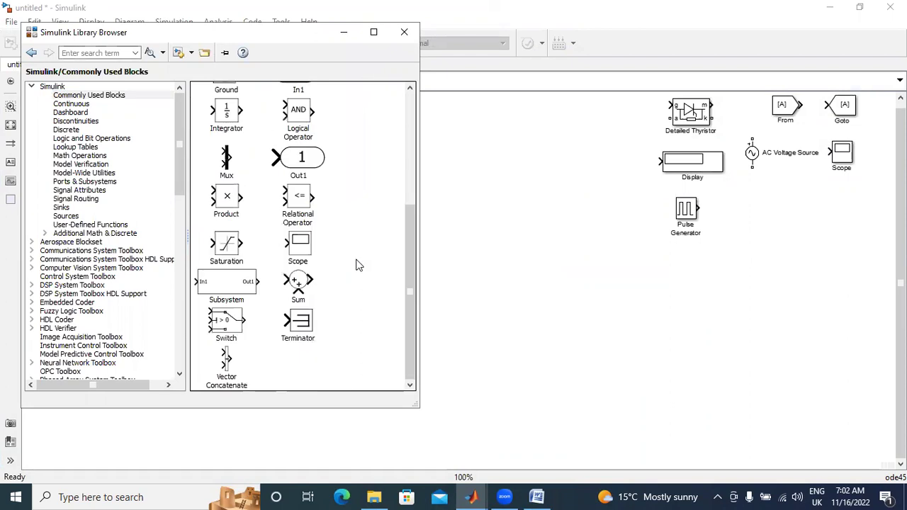
pyautogui.click(64, 209)
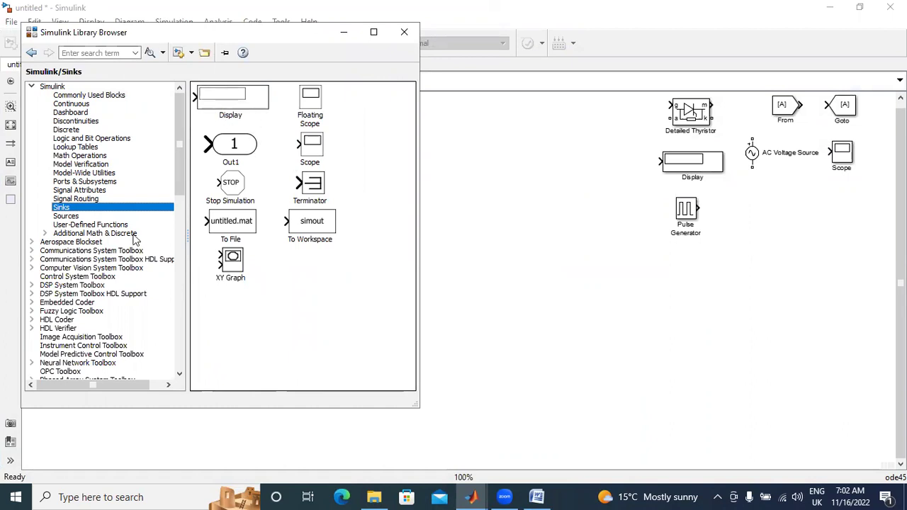
pyautogui.click(66, 216)
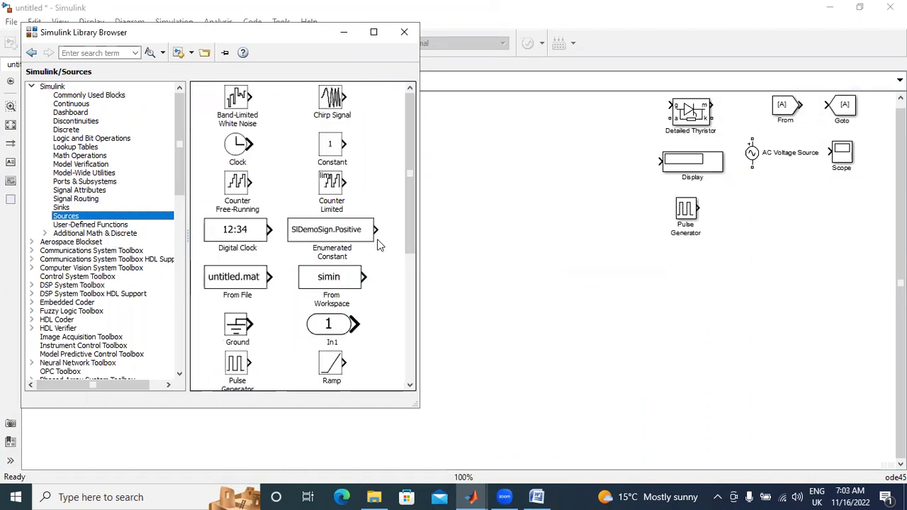
pyautogui.scroll(-5, 381, 246)
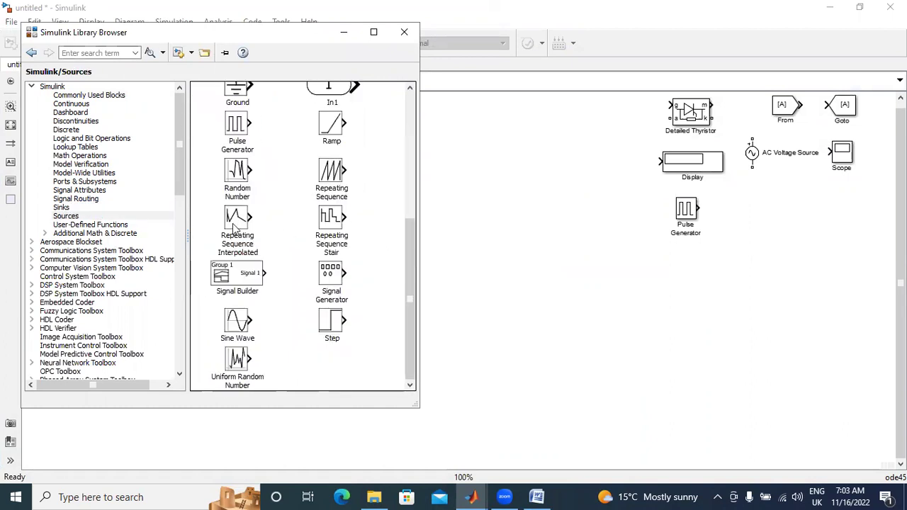
pyautogui.click(62, 207)
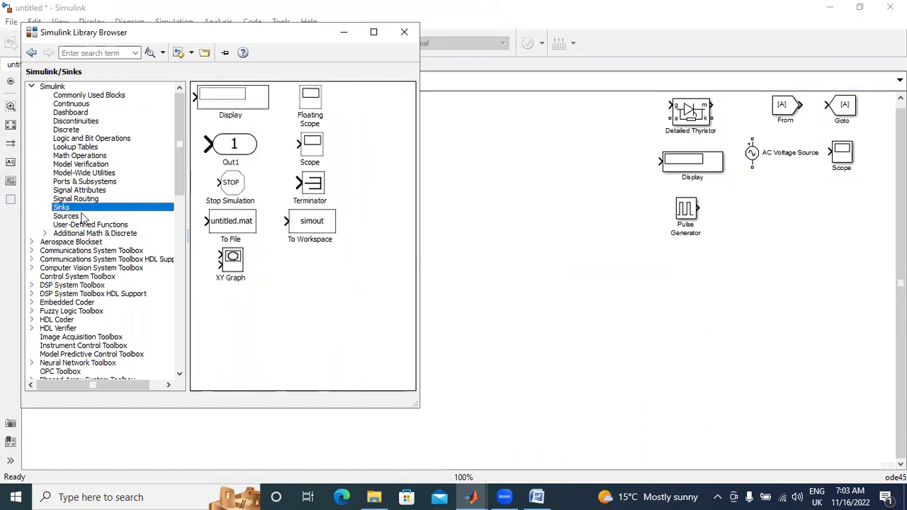
pyautogui.click(76, 200)
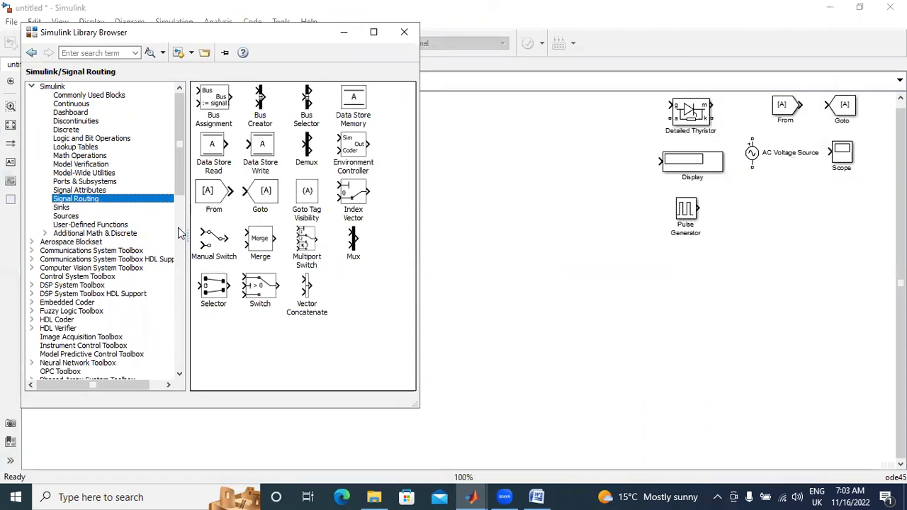
pyautogui.scroll(-7, 80, 314)
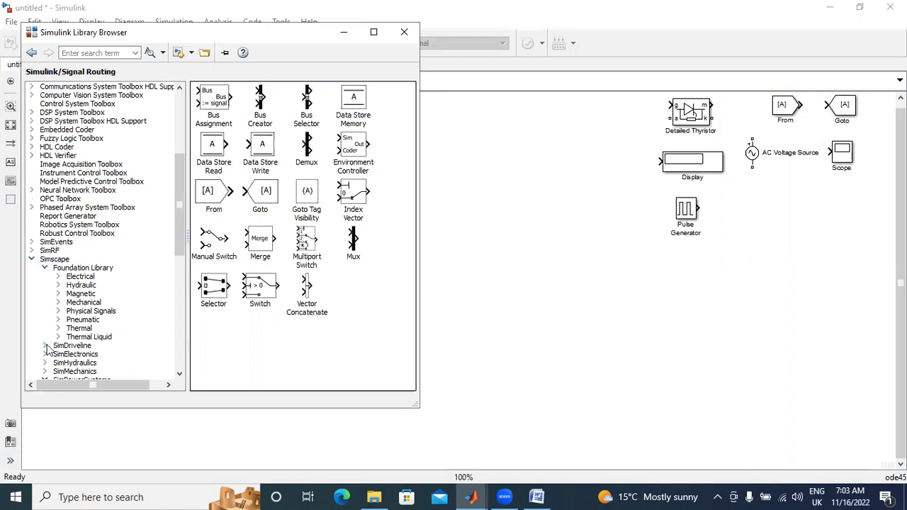
# Add a Series RLC Branch from the SimPowerSystems Elements library to the model
pyautogui.scroll(-5, 91, 327)
pyautogui.scroll(-2, 74, 304)
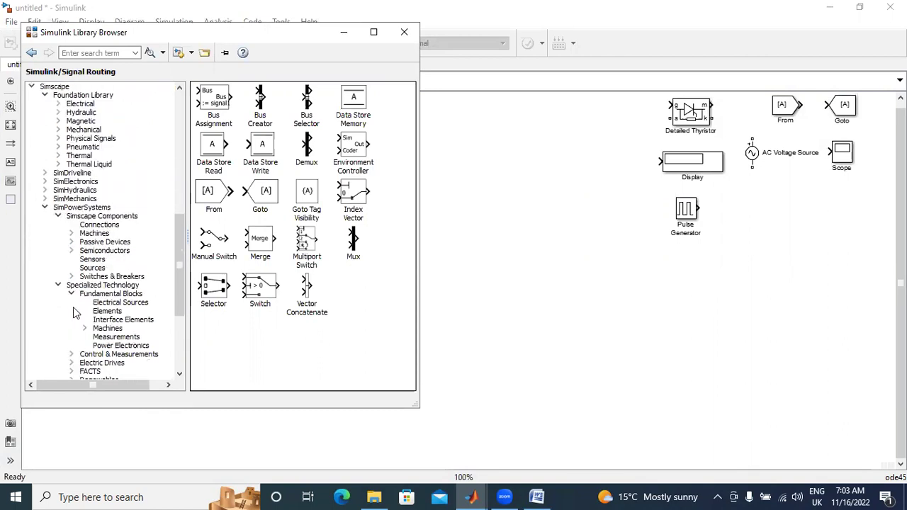
pyautogui.scroll(-3, 85, 284)
pyautogui.click(111, 217)
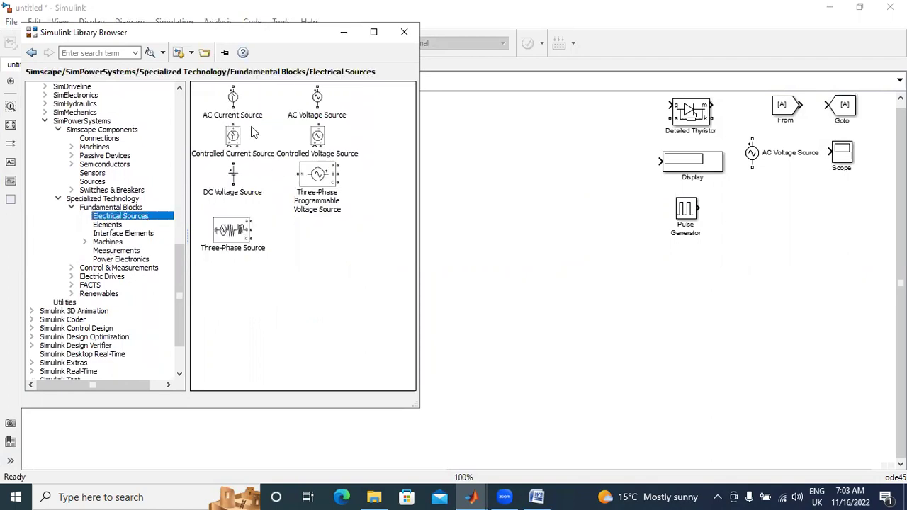
pyautogui.click(107, 224)
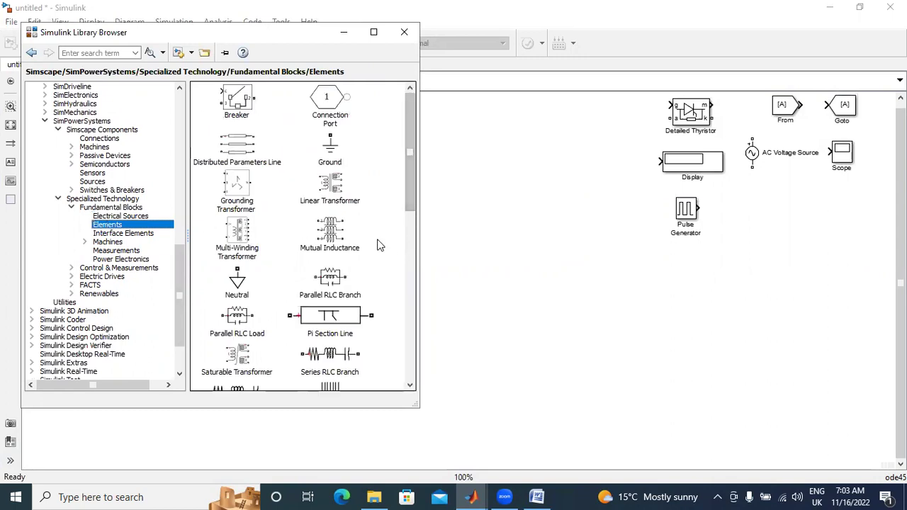
pyautogui.scroll(-2, 306, 274)
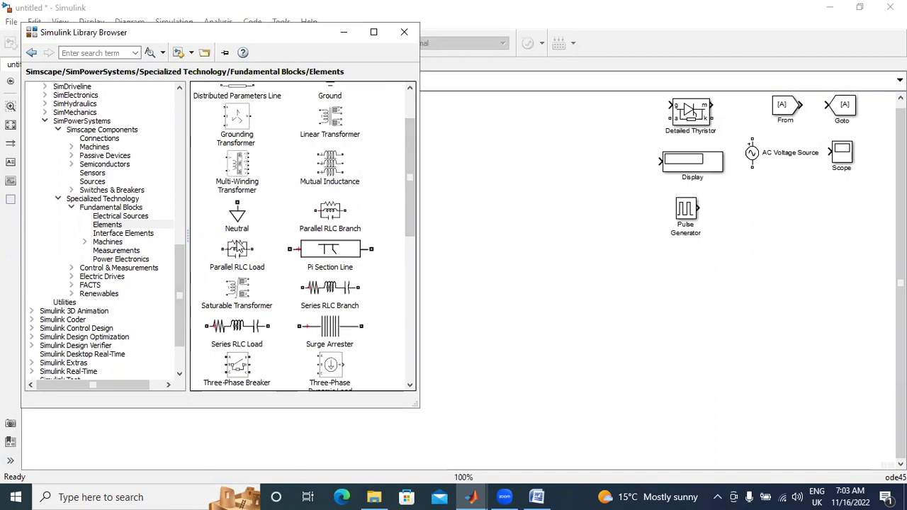
pyautogui.rightClick(328, 293)
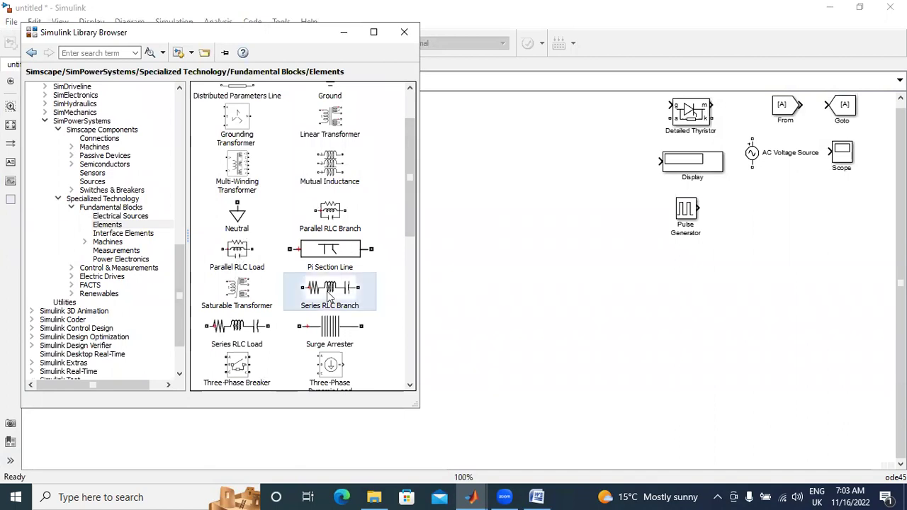
pyautogui.click(372, 301)
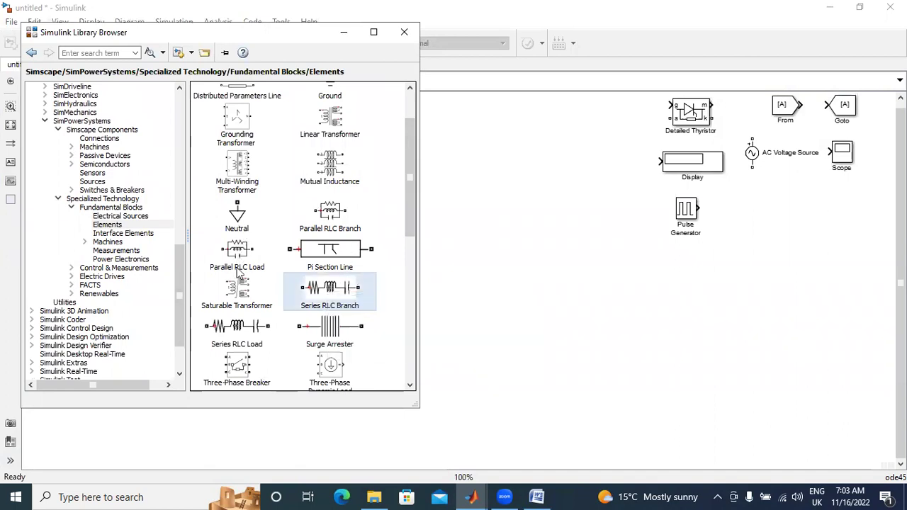
# Add a Detailed Thyristor from Power Electronics to the model and minimize the library
pyautogui.click(120, 258)
pyautogui.click(223, 106)
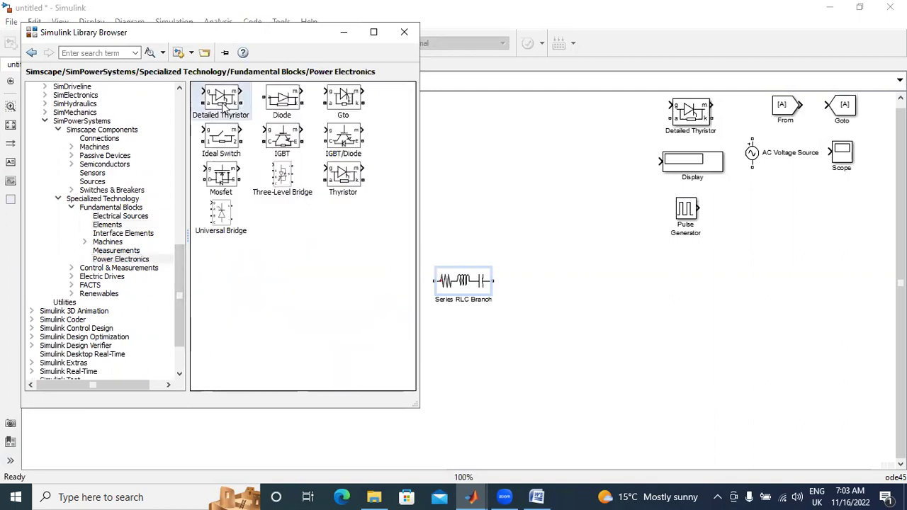
pyautogui.rightClick(223, 106)
pyautogui.click(247, 111)
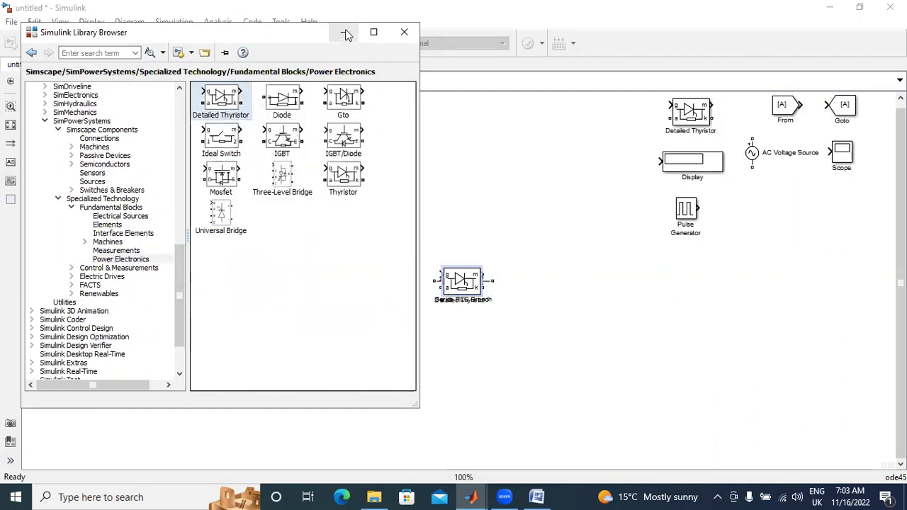
pyautogui.click(344, 32)
# Arrange the blocks: AC Voltage Source and Thyristor1 left, Series RLC Branch right
pyautogui.moveTo(461, 283); pyautogui.dragTo(712, 302)
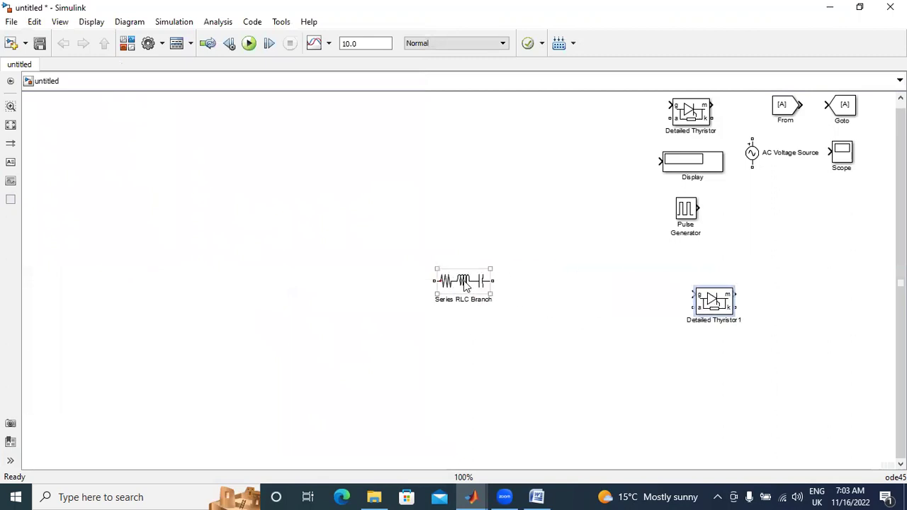
pyautogui.moveTo(455, 283); pyautogui.dragTo(804, 259)
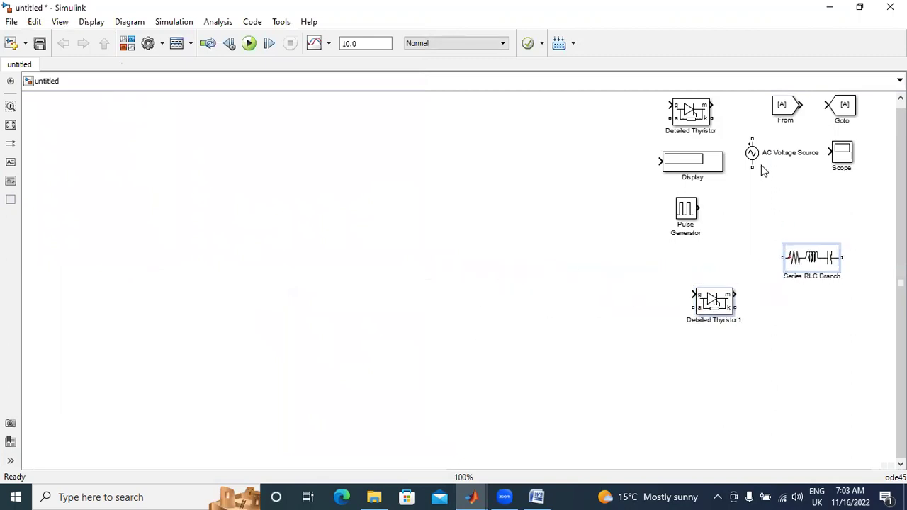
pyautogui.moveTo(752, 153)
pyautogui.mouseDown()
pyautogui.moveTo(177, 313)
pyautogui.moveTo(137, 279)
pyautogui.mouseUp()
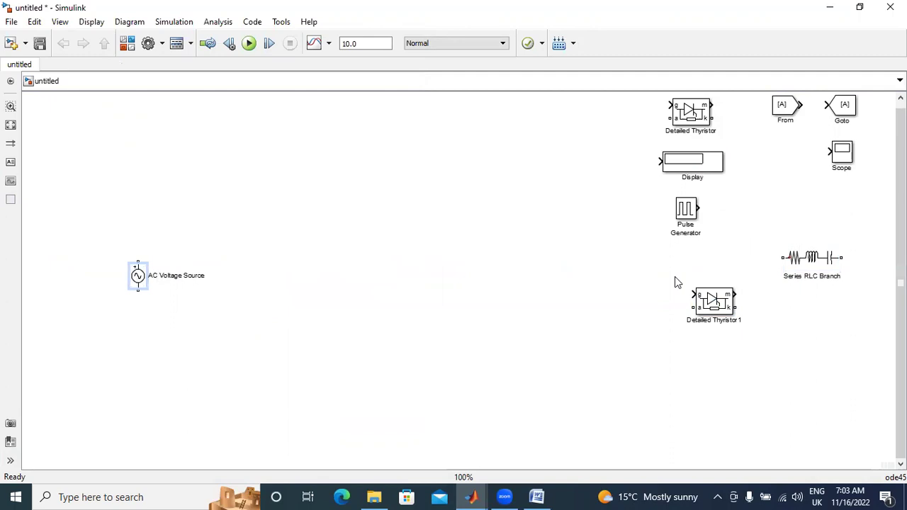
pyautogui.moveTo(716, 304)
pyautogui.mouseDown()
pyautogui.moveTo(589, 281)
pyautogui.moveTo(303, 189)
pyautogui.moveTo(354, 242)
pyautogui.mouseUp()
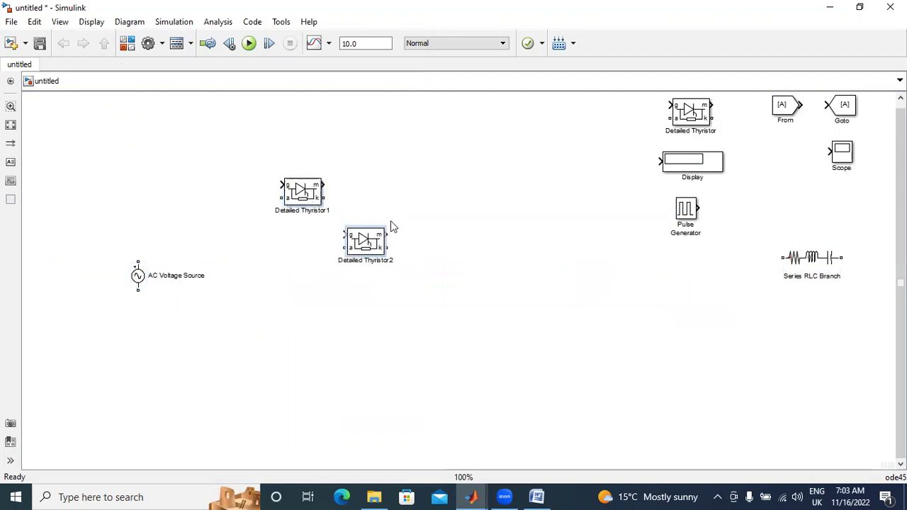
# Rotate Detailed Thyristor2 180° and place it directly below Detailed Thyristor1
pyautogui.hotkey('ctrl', 'r')
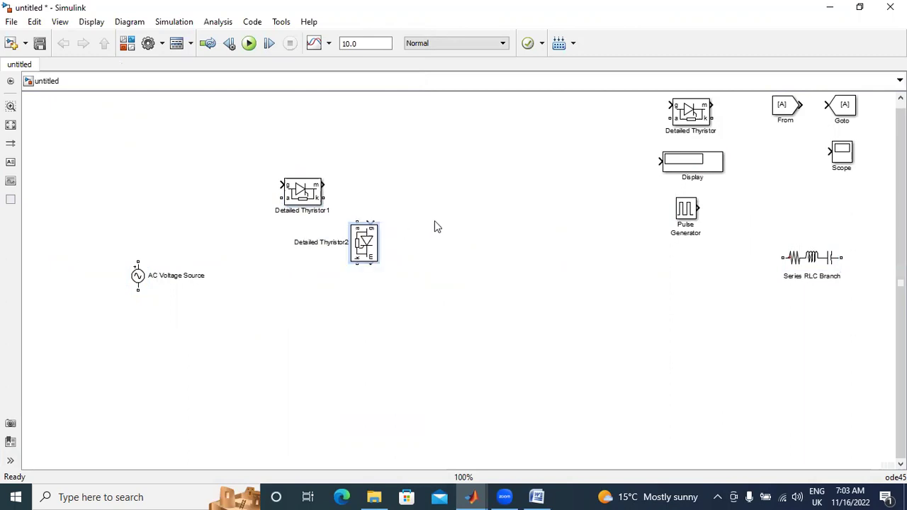
pyautogui.hotkey('ctrl', 'r')
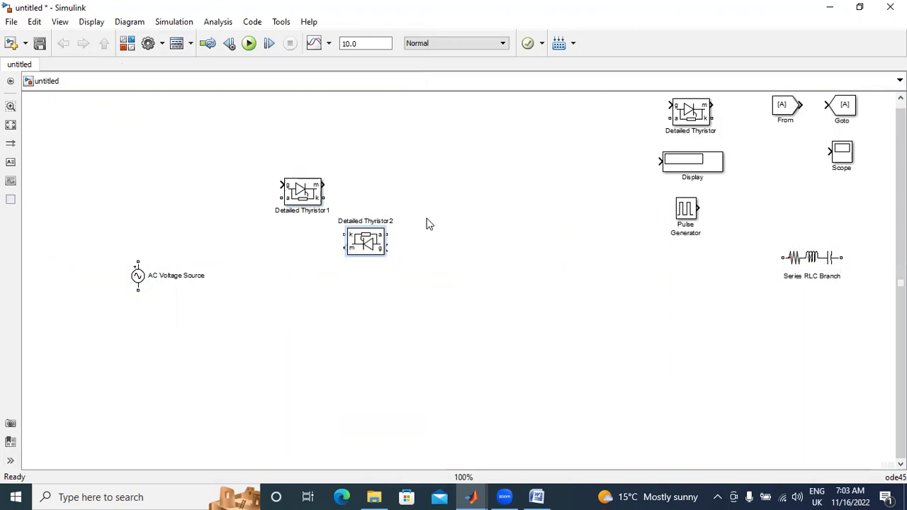
pyautogui.moveTo(305, 190)
pyautogui.mouseDown()
pyautogui.moveTo(361, 177)
pyautogui.moveTo(367, 167)
pyautogui.mouseUp()
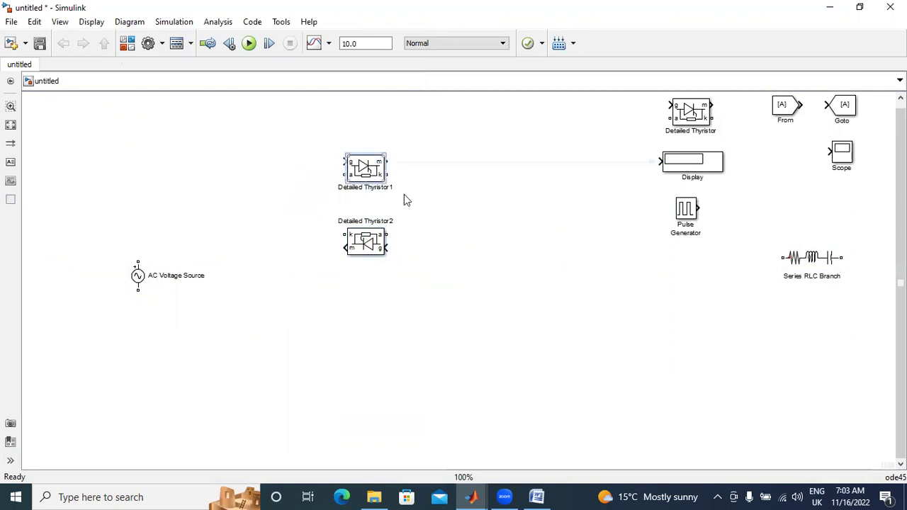
pyautogui.moveTo(370, 245); pyautogui.dragTo(386, 244)
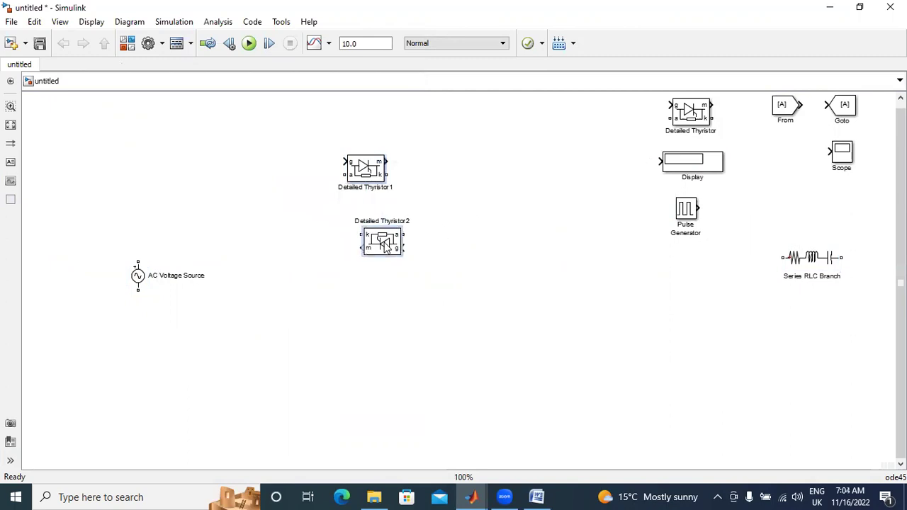
# Turn off Show measurement port for Detailed Thyristor1
pyautogui.click(367, 177)
pyautogui.doubleClick(364, 168)
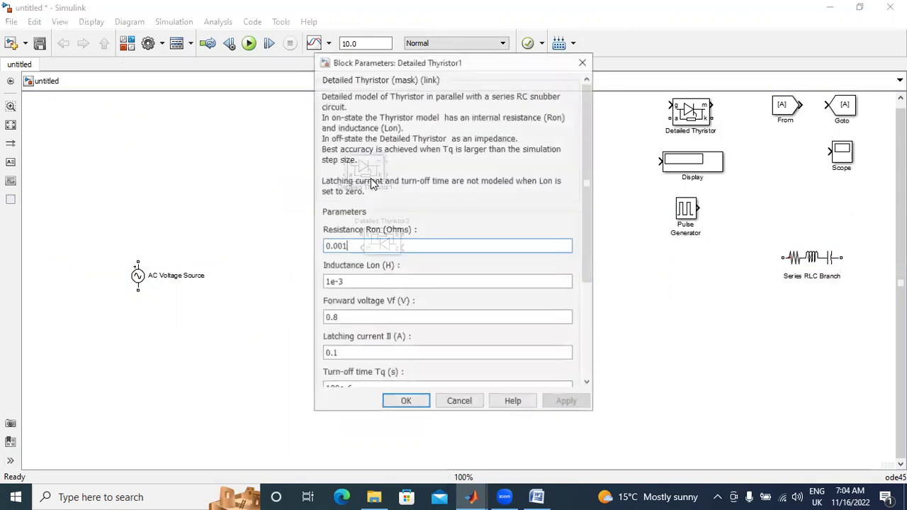
pyautogui.scroll(-3, 446, 283)
pyautogui.click(324, 369)
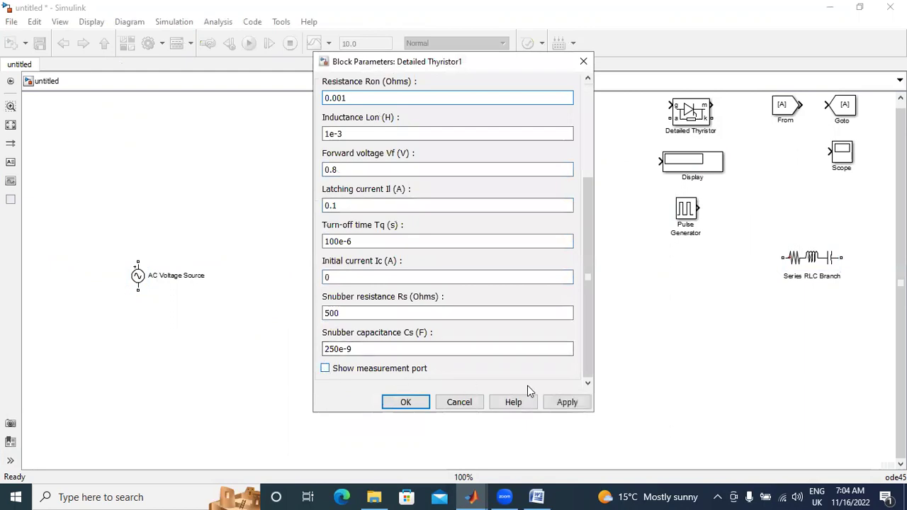
pyautogui.click(567, 402)
pyautogui.click(405, 401)
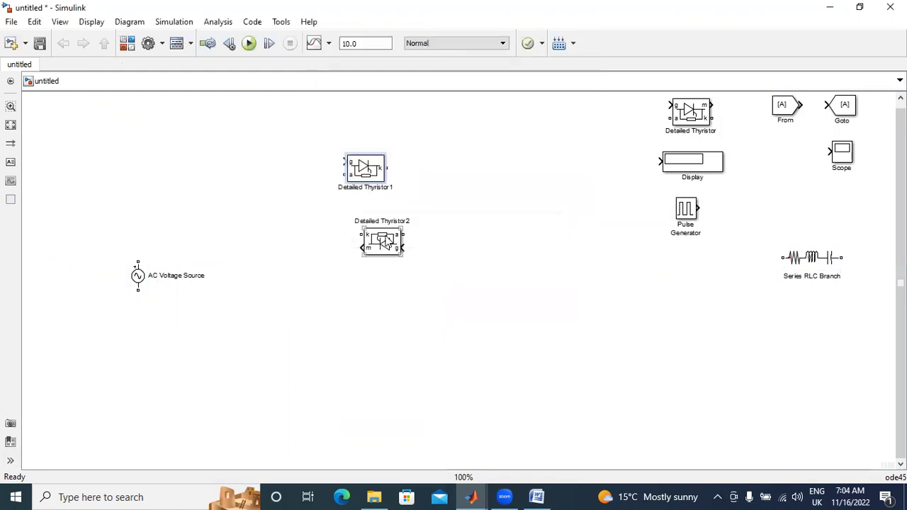
# Turn off Show measurement port for Detailed Thyristor2
pyautogui.doubleClick(381, 241)
pyautogui.scroll(-5, 396, 351)
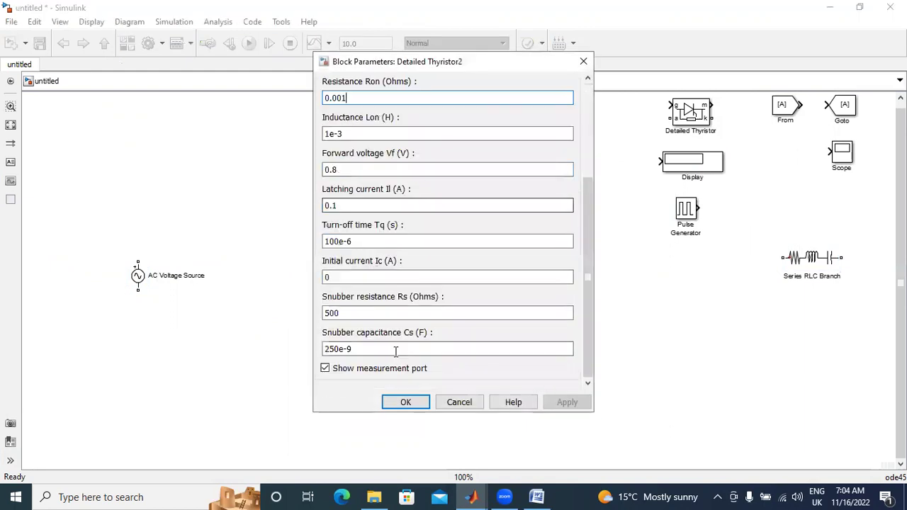
pyautogui.click(324, 368)
pyautogui.click(559, 403)
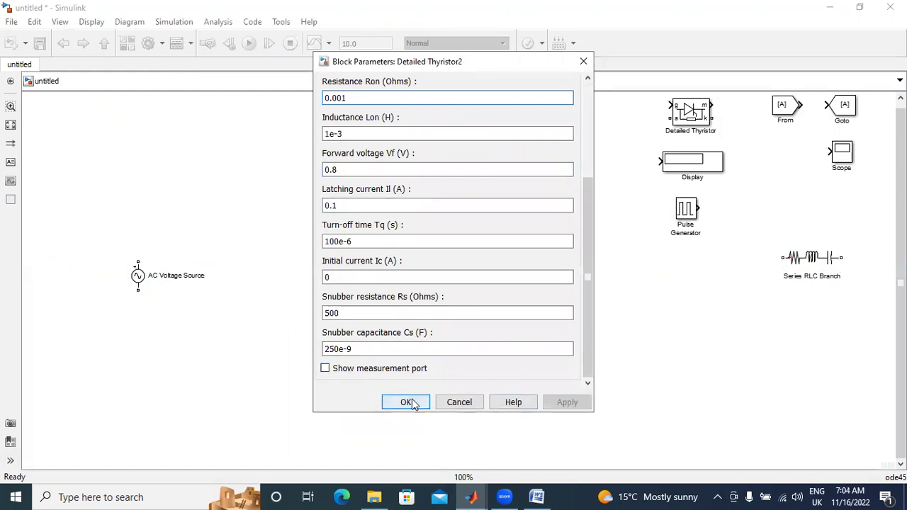
pyautogui.click(409, 402)
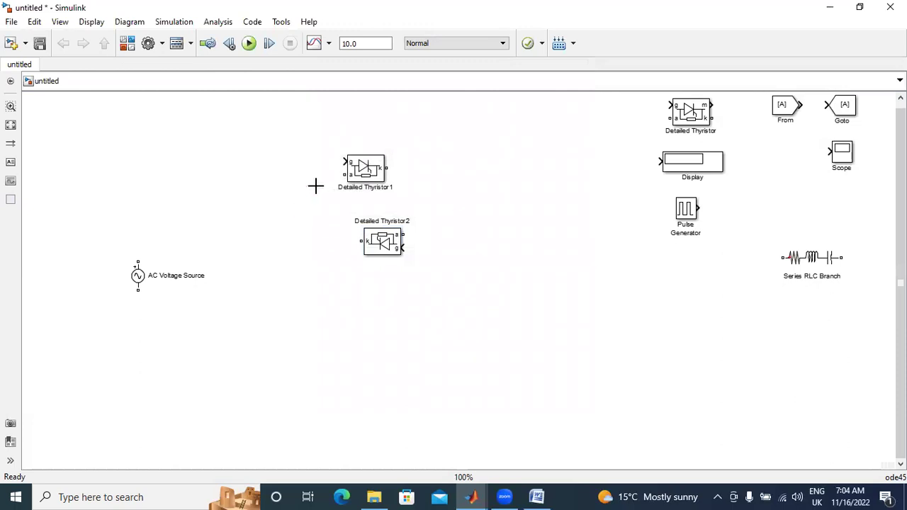
# Wire the thyristors anti-parallel, feed them from the AC source's + terminal, and place the RLC branch below
pyautogui.moveTo(361, 240); pyautogui.dragTo(343, 174)
pyautogui.moveTo(329, 206); pyautogui.dragTo(302, 208)
pyautogui.moveTo(387, 168)
pyautogui.mouseDown()
pyautogui.moveTo(404, 233)
pyautogui.moveTo(378, 234)
pyautogui.mouseUp()
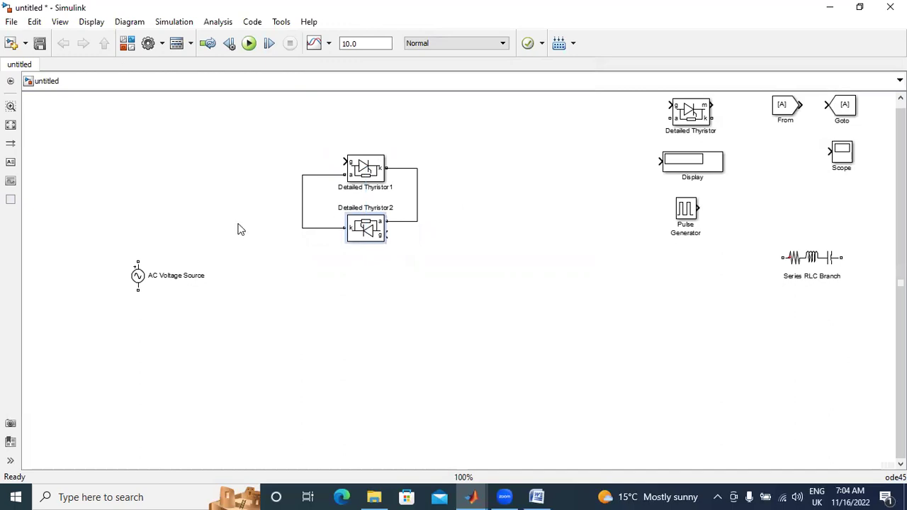
pyautogui.moveTo(140, 260); pyautogui.dragTo(302, 200)
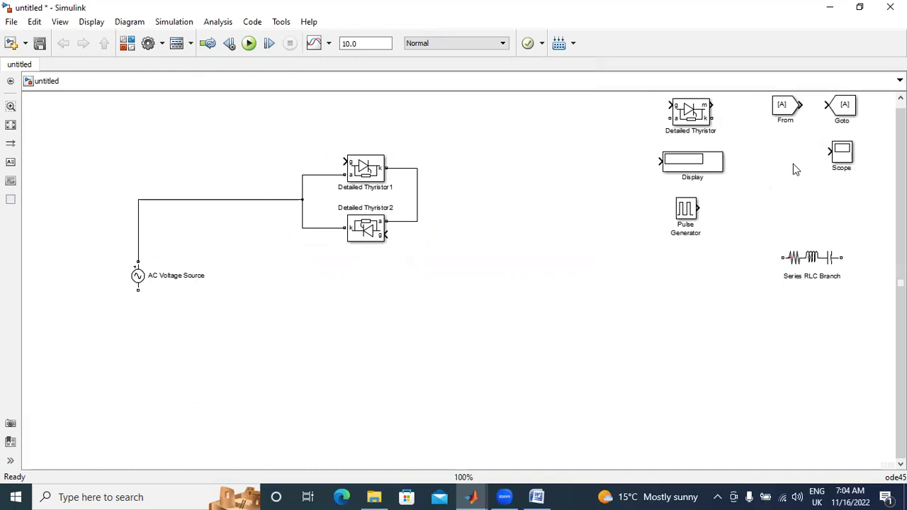
pyautogui.moveTo(815, 258); pyautogui.dragTo(466, 275)
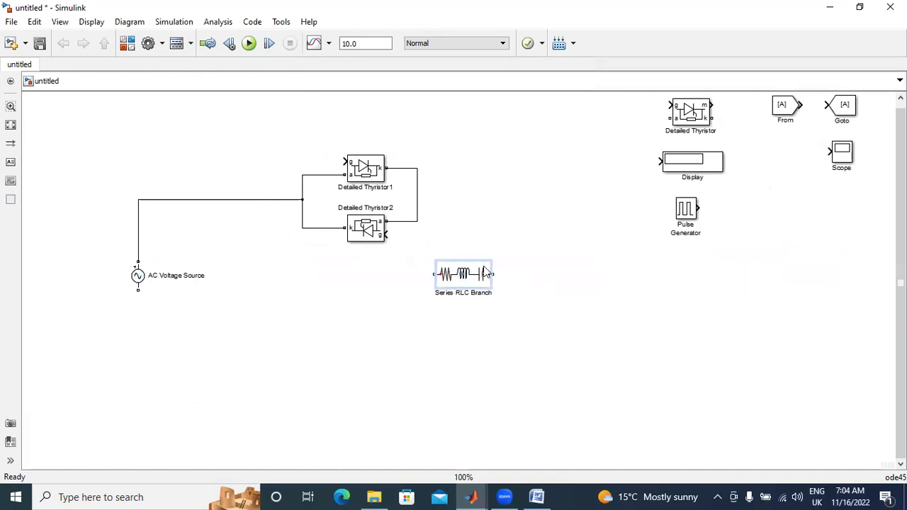
# Set the Series RLC Branch type to R and rotate it vertical with Ctrl+R
pyautogui.doubleClick(471, 277)
pyautogui.click(424, 180)
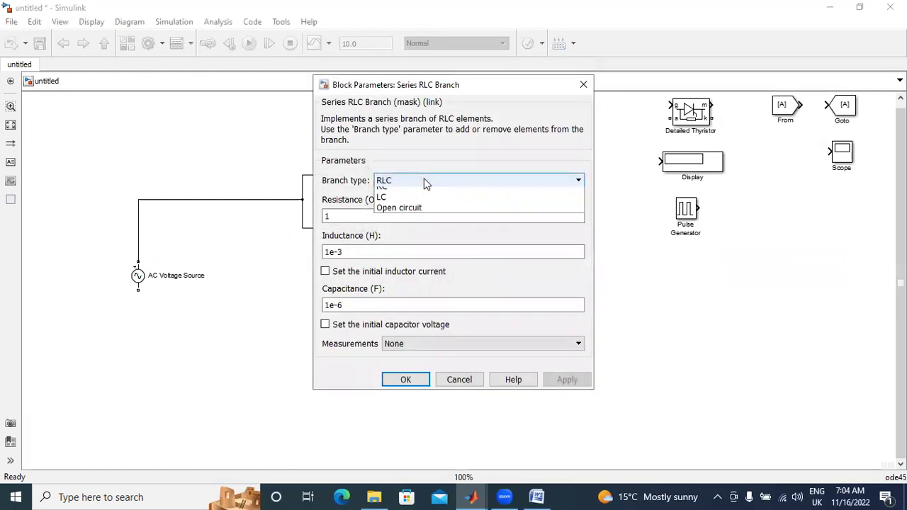
pyautogui.click(423, 199)
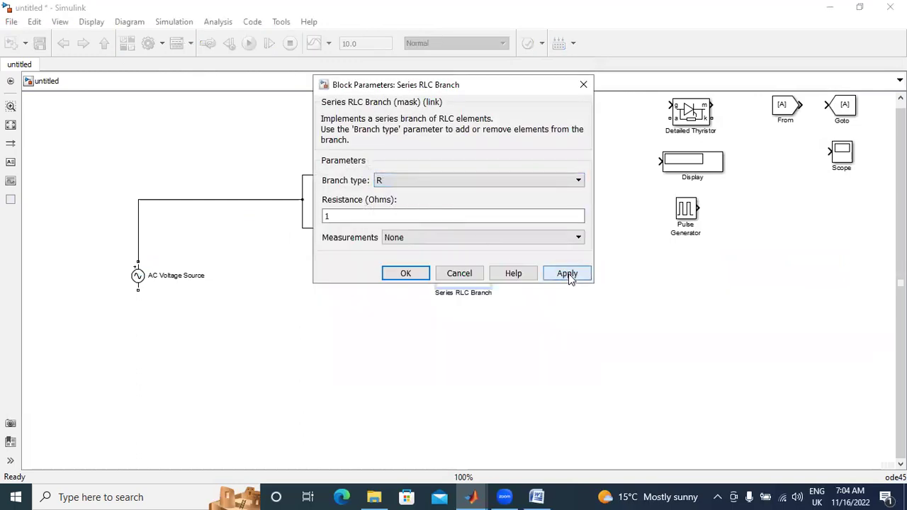
pyautogui.click(567, 273)
pyautogui.click(405, 274)
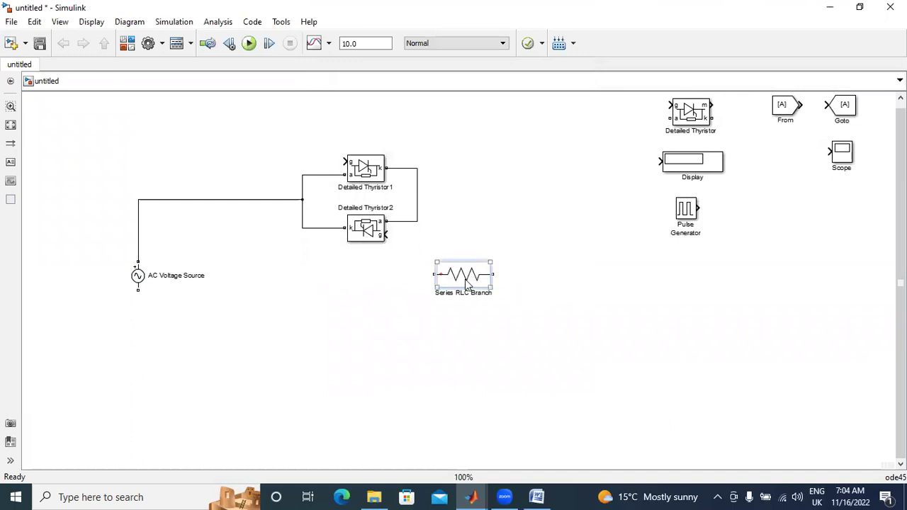
pyautogui.hotkey('ctrl', 'r')
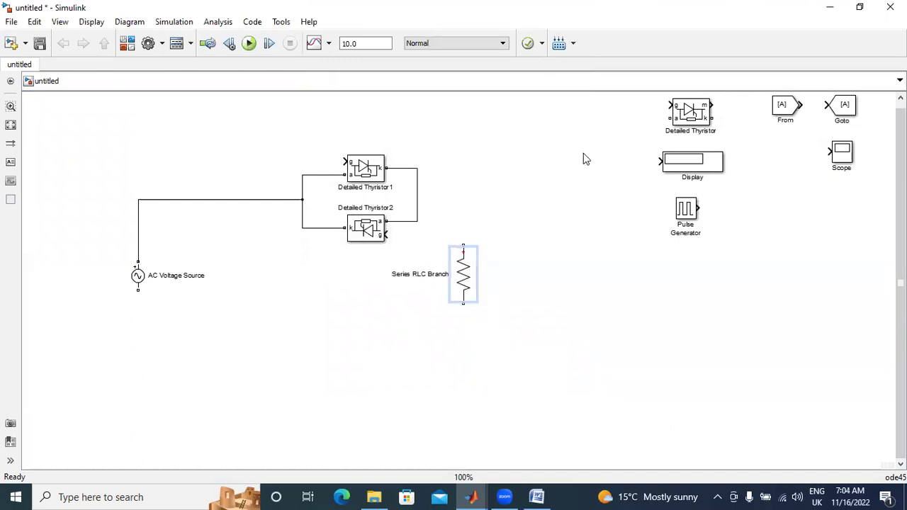
# Connect the resistor's top terminal to the thyristor output wire
pyautogui.click(598, 283)
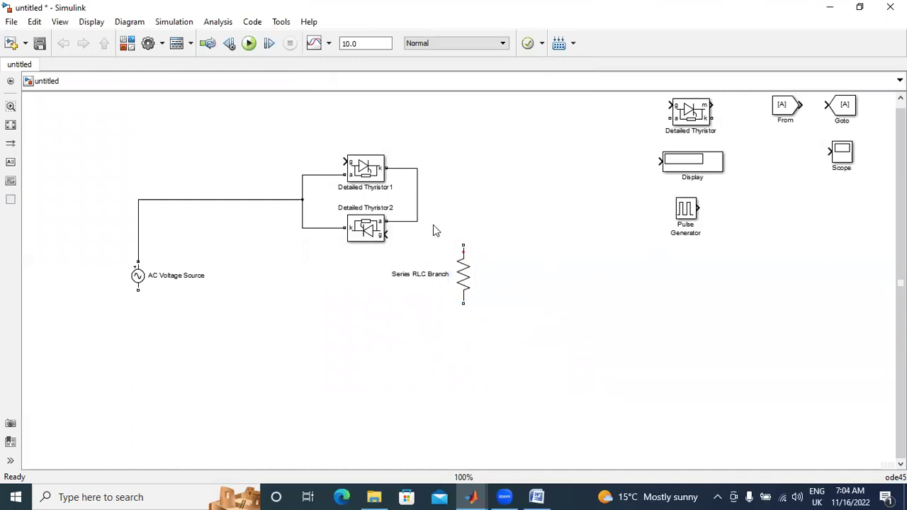
pyautogui.moveTo(462, 243); pyautogui.dragTo(417, 195)
pyautogui.click(441, 195)
# Add Current Measurement and Voltage Measurement blocks from the Measurements library
pyautogui.click(126, 43)
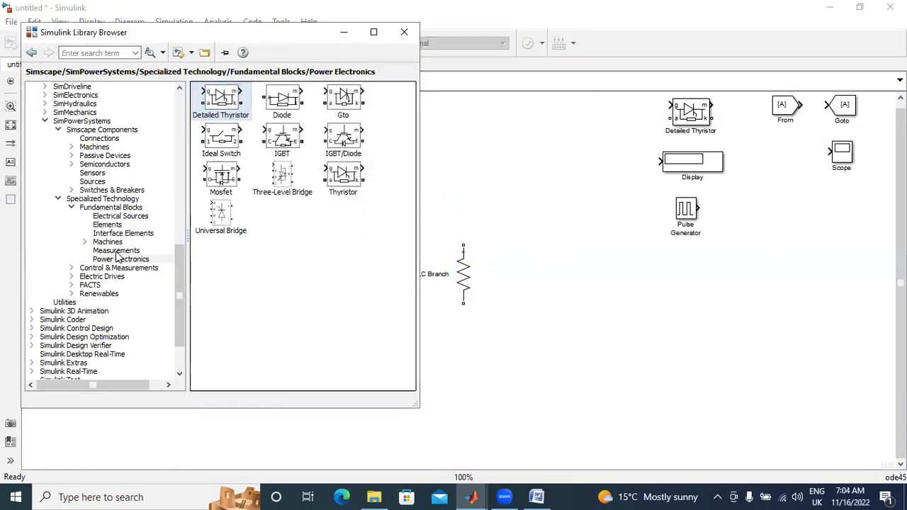
pyautogui.click(117, 251)
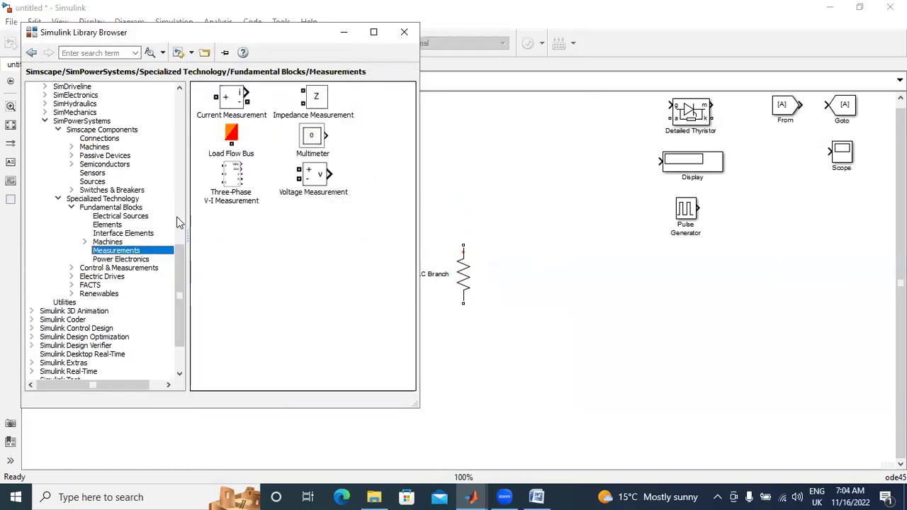
pyautogui.rightClick(227, 97)
pyautogui.click(283, 99)
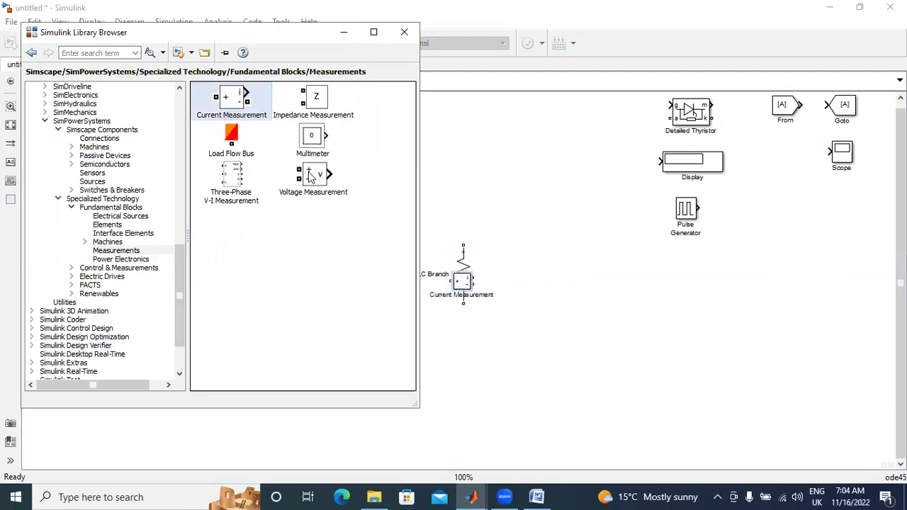
pyautogui.rightClick(316, 183)
pyautogui.click(347, 184)
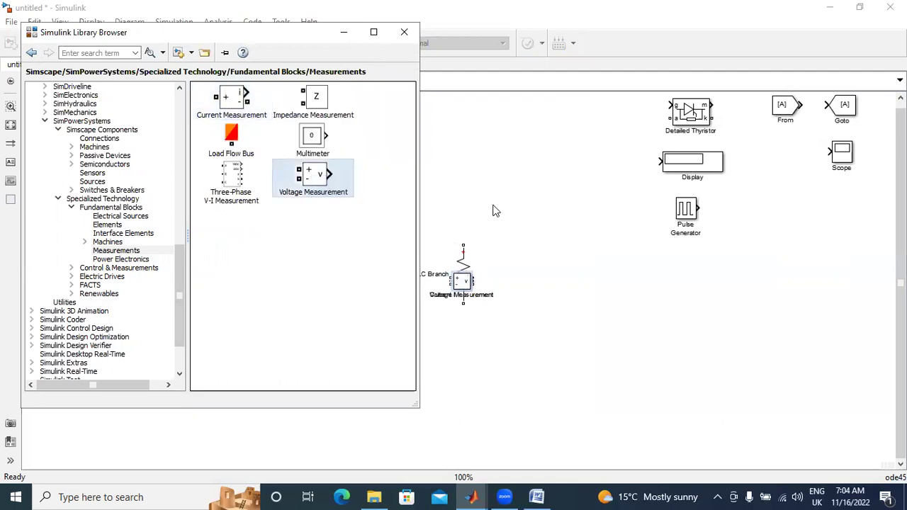
pyautogui.click(479, 273)
# Insert the Current Measurement in series between the thyristor output and the resistor
pyautogui.moveTo(463, 283); pyautogui.dragTo(613, 264)
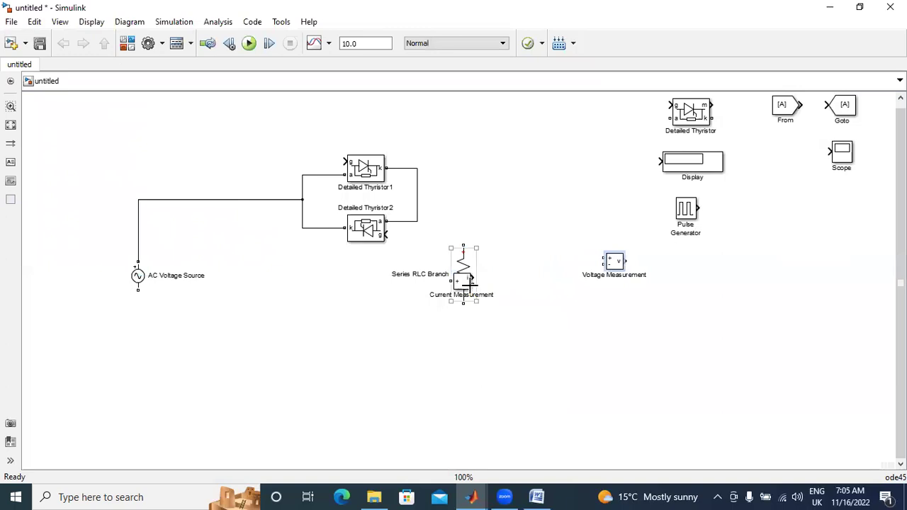
pyautogui.moveTo(464, 282)
pyautogui.mouseDown()
pyautogui.moveTo(464, 193)
pyautogui.moveTo(433, 196)
pyautogui.moveTo(510, 277)
pyautogui.mouseUp()
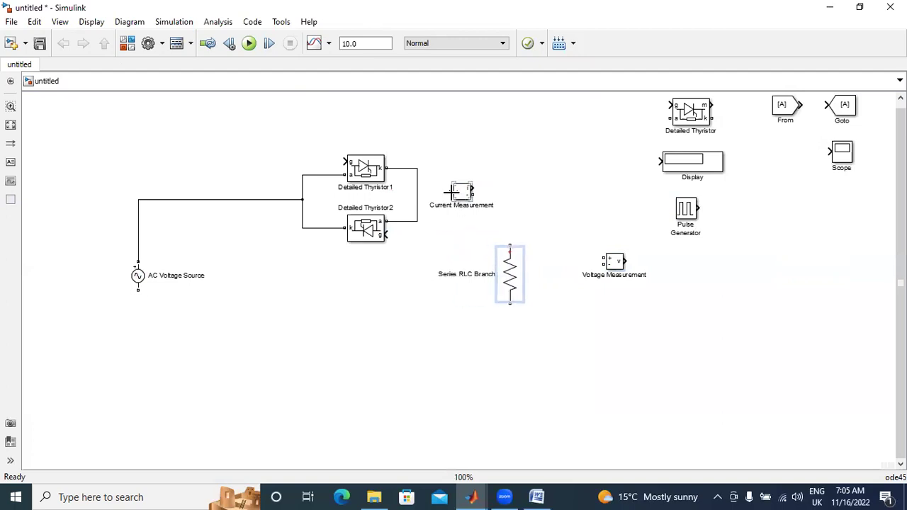
pyautogui.moveTo(451, 191); pyautogui.dragTo(417, 190)
pyautogui.moveTo(473, 193); pyautogui.dragTo(509, 244)
pyautogui.click(551, 223)
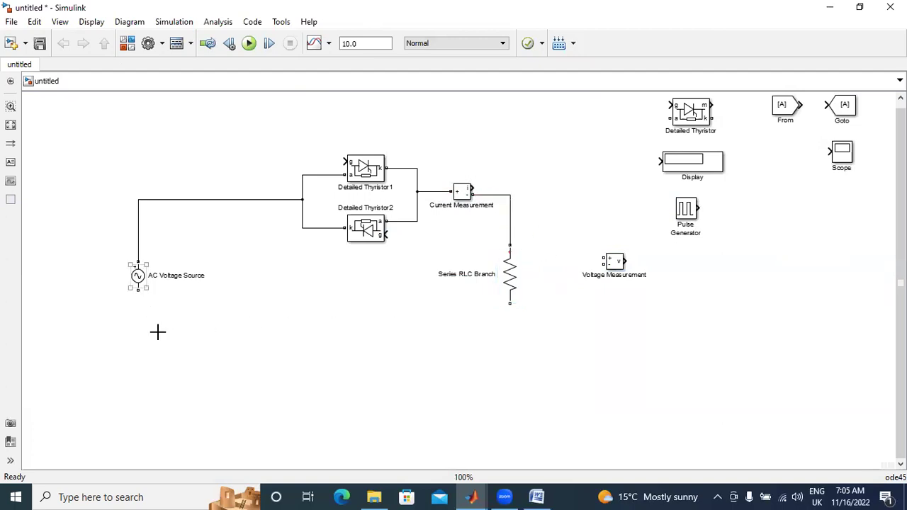
# Wire the AC source's bottom terminal to the resistor's bottom to close the loop
pyautogui.moveTo(157, 332); pyautogui.dragTo(508, 306)
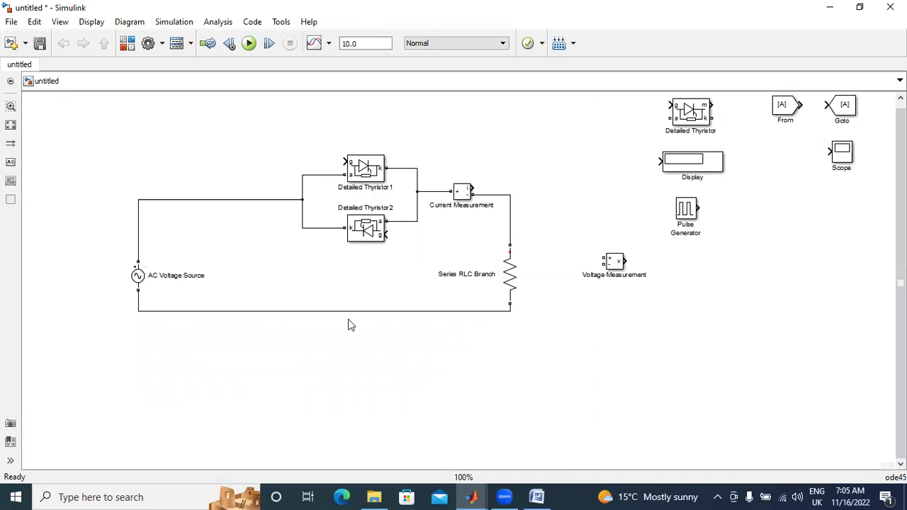
pyautogui.moveTo(339, 317); pyautogui.dragTo(336, 376)
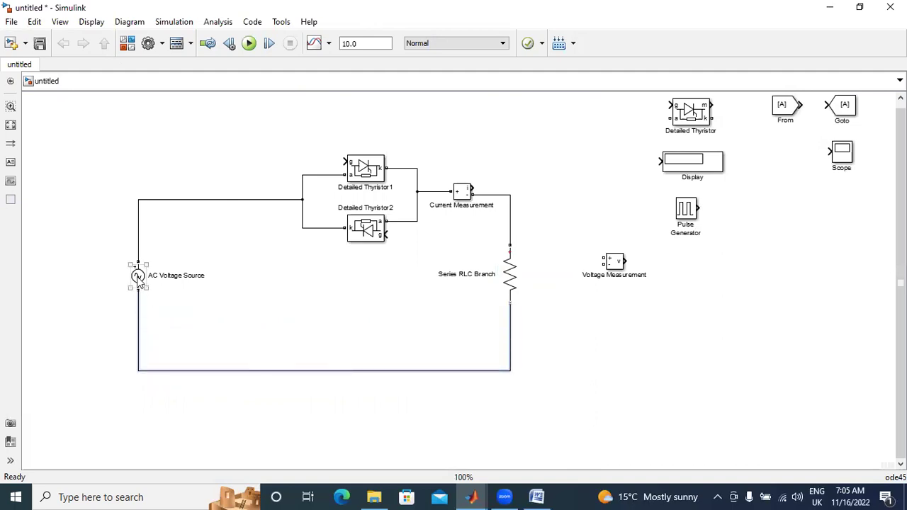
pyautogui.moveTo(155, 277); pyautogui.dragTo(248, 278)
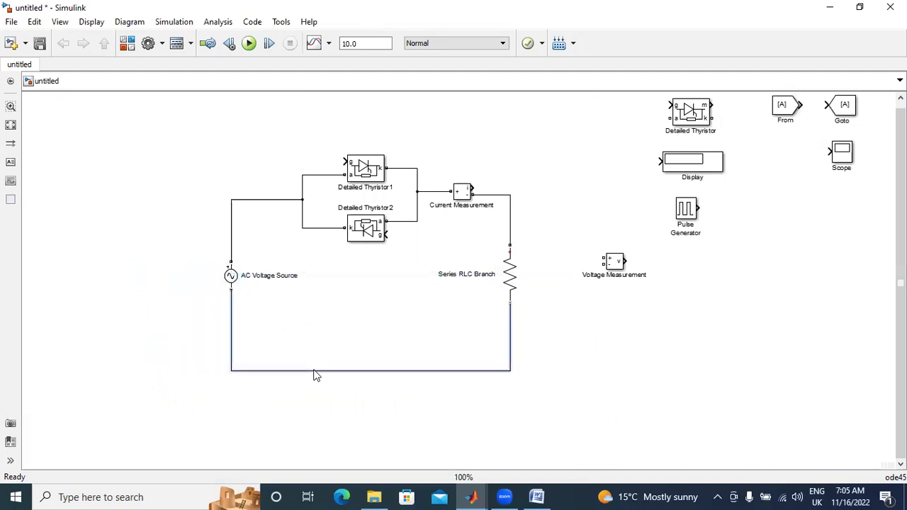
pyautogui.moveTo(313, 371); pyautogui.dragTo(375, 352)
pyautogui.click(485, 413)
# Hide the block names of all circuit blocks
pyautogui.moveTo(216, 206); pyautogui.dragTo(531, 358)
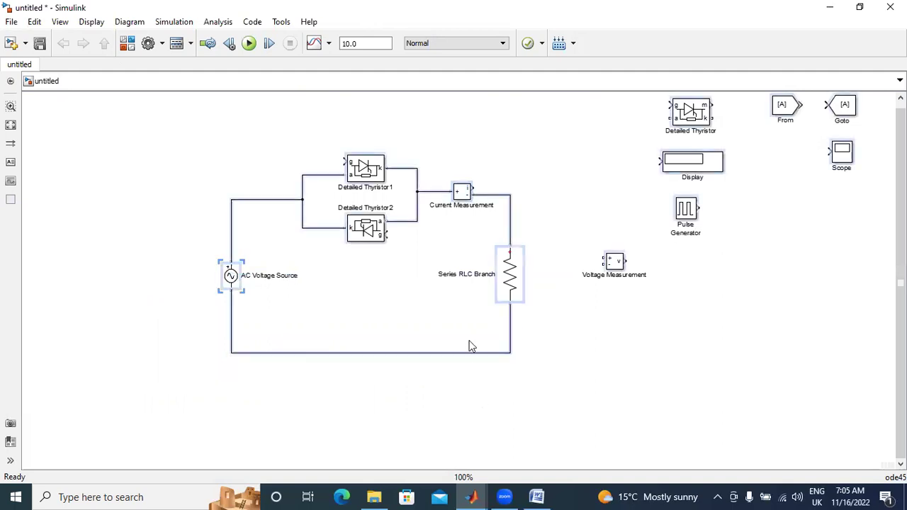
pyautogui.rightClick(363, 228)
pyautogui.moveTo(398, 361)
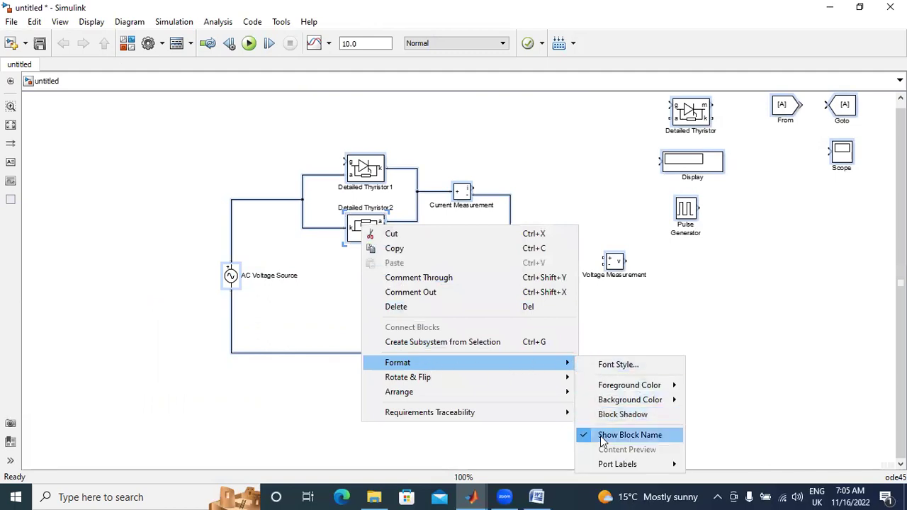
pyautogui.click(601, 435)
pyautogui.click(587, 358)
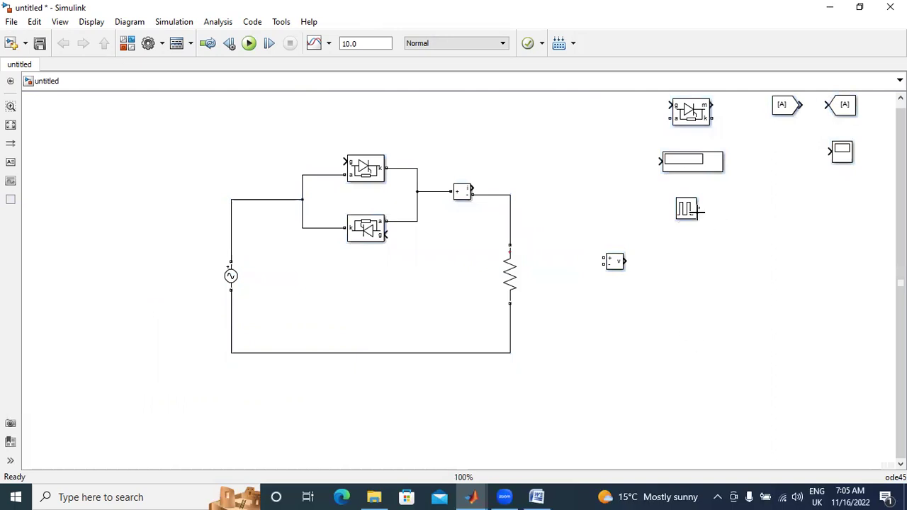
# Connect a Pulse Generator to each thyristor gate, duplicating it for the lower thyristor
pyautogui.moveTo(698, 211); pyautogui.dragTo(294, 167)
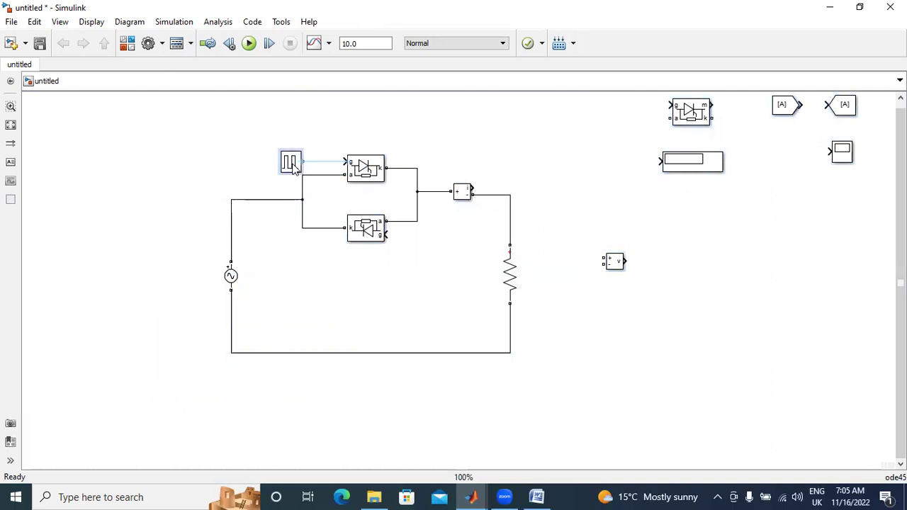
pyautogui.click(297, 167)
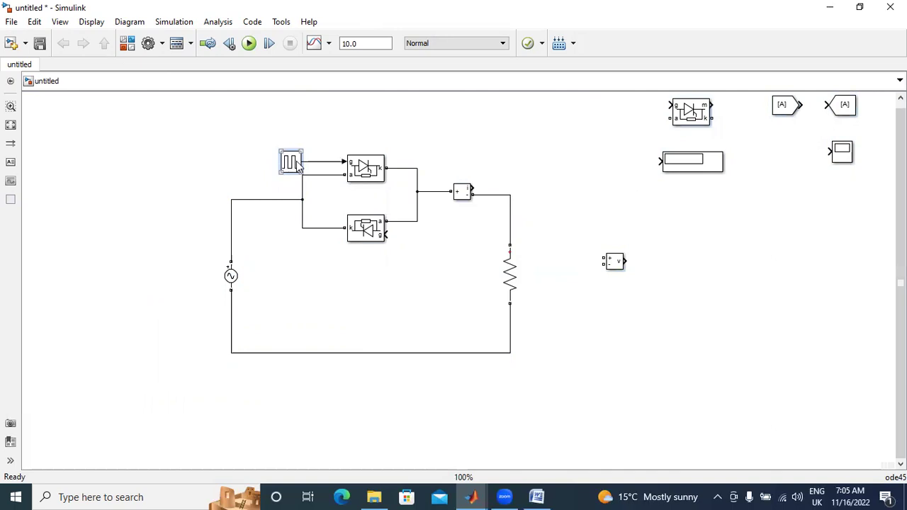
pyautogui.moveTo(297, 167)
pyautogui.mouseDown()
pyautogui.moveTo(305, 270)
pyautogui.moveTo(388, 233)
pyautogui.mouseUp()
pyautogui.moveTo(299, 266); pyautogui.dragTo(371, 264)
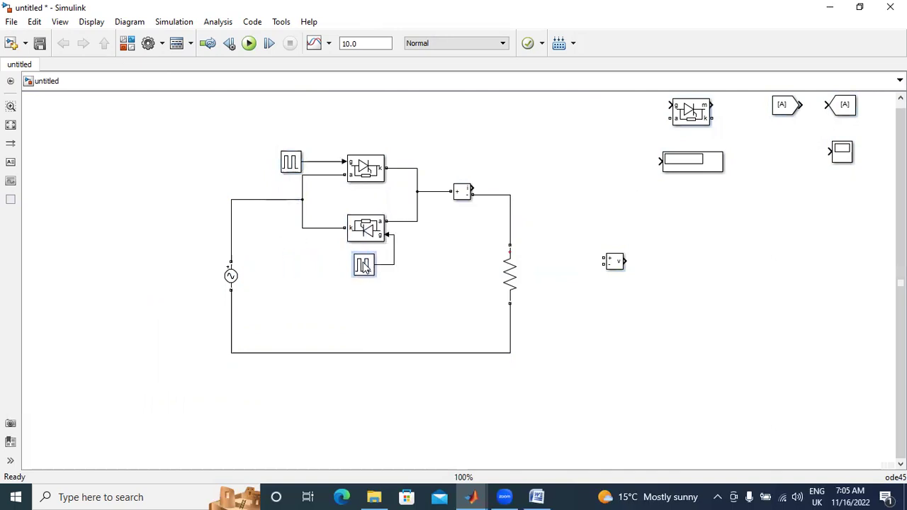
pyautogui.click(293, 163)
pyautogui.moveTo(292, 162); pyautogui.dragTo(300, 150)
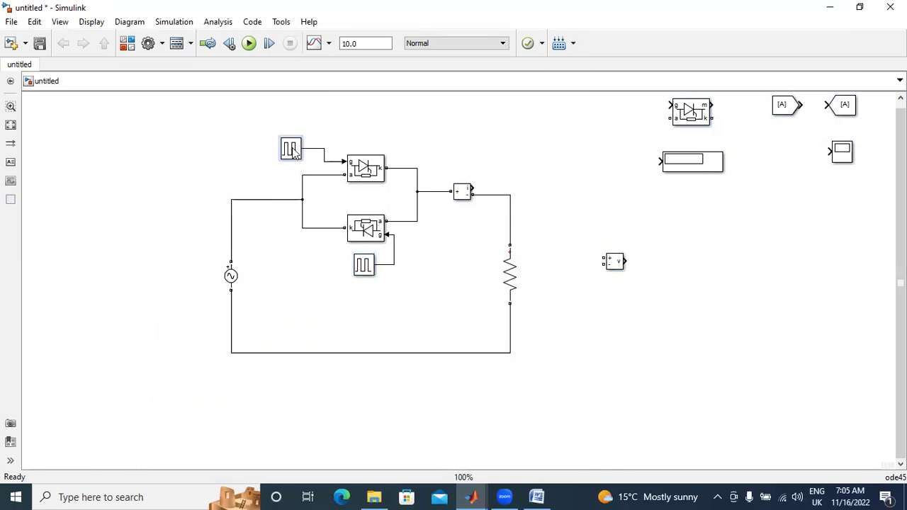
pyautogui.click(322, 157)
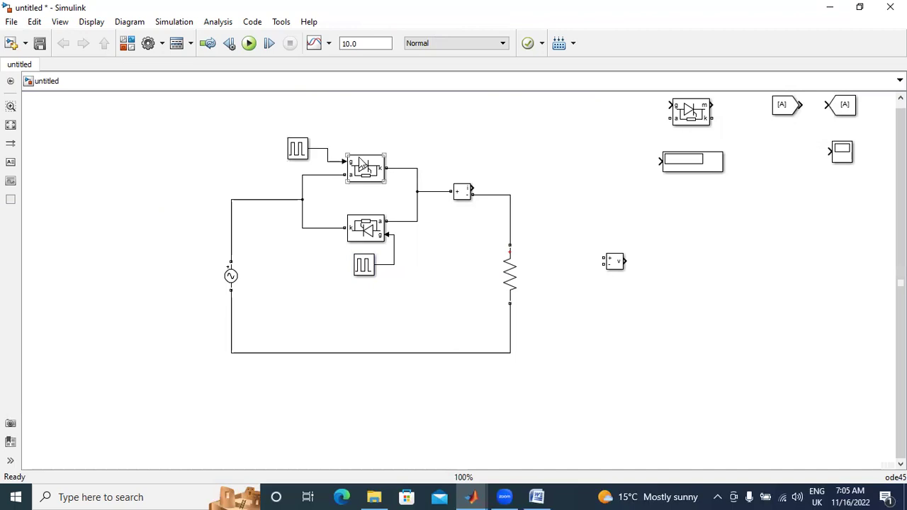
# Wire the Voltage Measurement + and − inputs across the resistor's ends
pyautogui.moveTo(603, 259); pyautogui.dragTo(510, 215)
pyautogui.moveTo(598, 264); pyautogui.dragTo(510, 314)
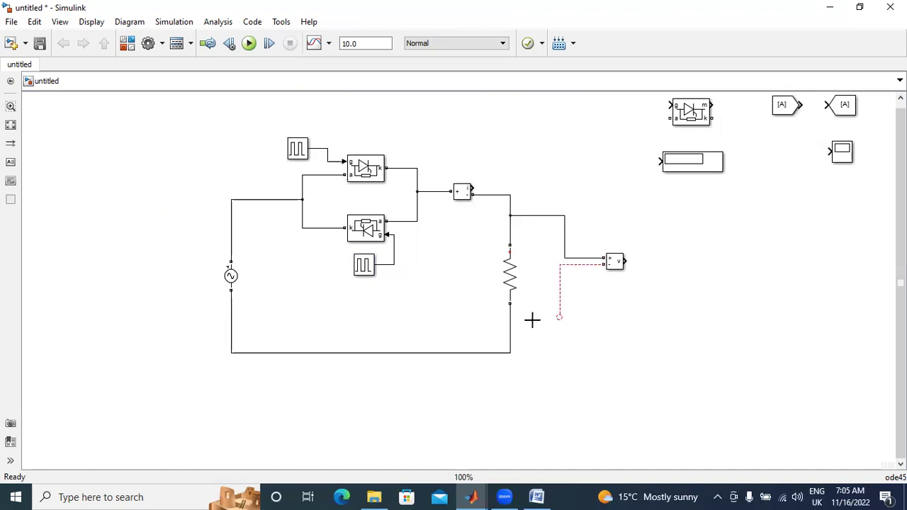
pyautogui.moveTo(613, 268); pyautogui.dragTo(553, 280)
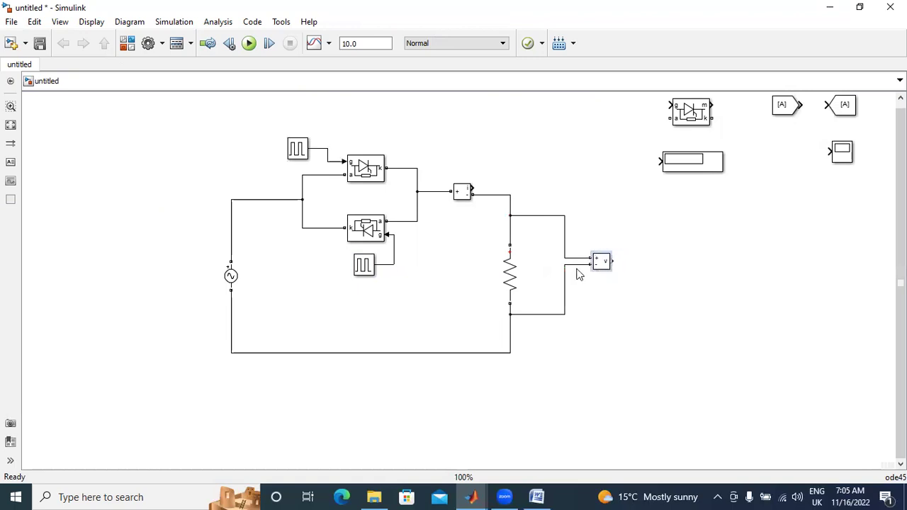
pyautogui.click(659, 246)
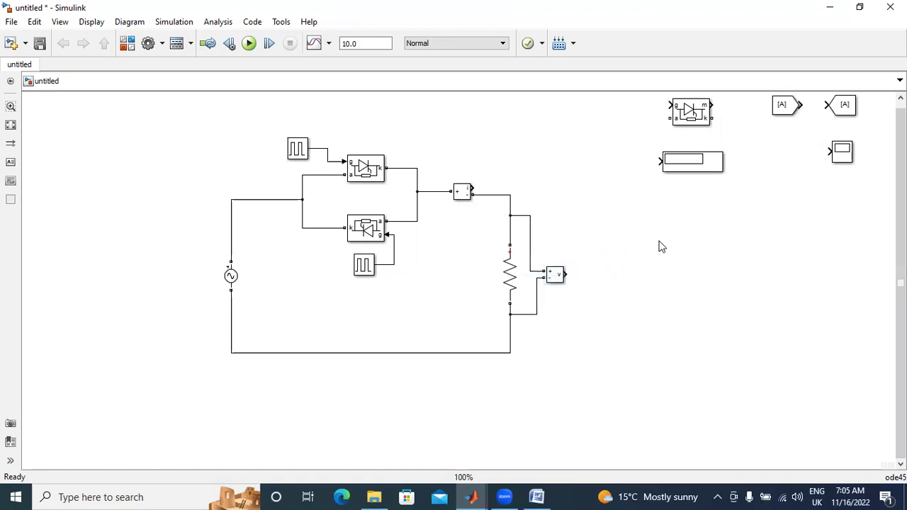
# Wire [A] Goto blocks to the load-current and load-voltage measurement outputs
pyautogui.moveTo(843, 105); pyautogui.dragTo(544, 187)
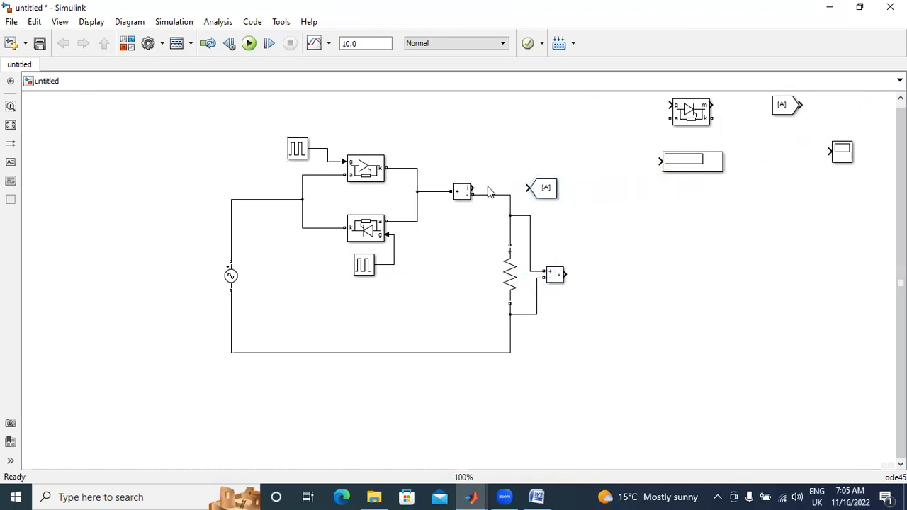
pyautogui.moveTo(471, 190); pyautogui.dragTo(527, 188)
pyautogui.moveTo(784, 105); pyautogui.dragTo(772, 246)
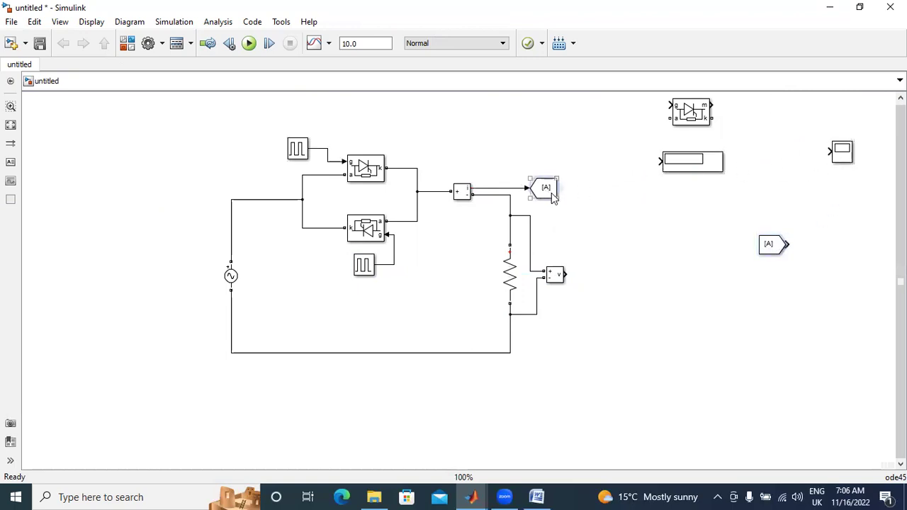
pyautogui.moveTo(544, 187); pyautogui.dragTo(593, 281)
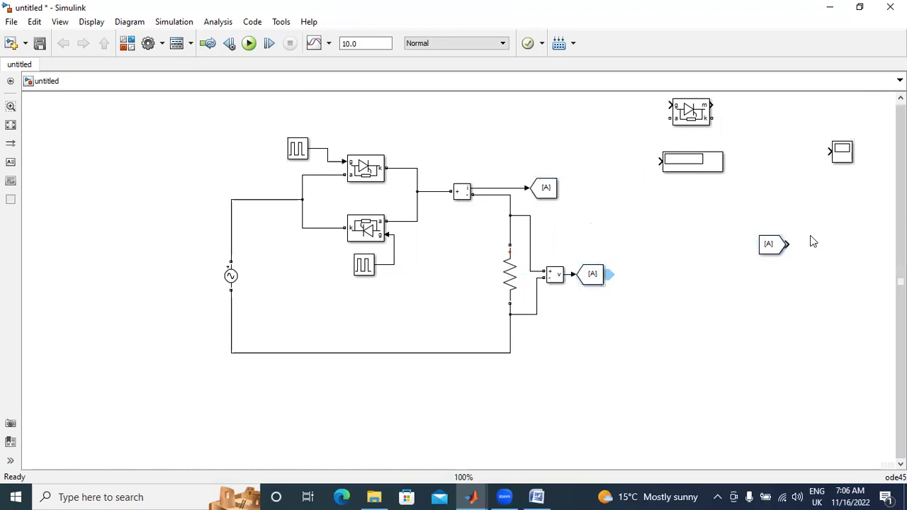
# Copy a voltage sensor across the AC source and feed its output into a third [A] Goto
pyautogui.moveTo(560, 277); pyautogui.dragTo(284, 277)
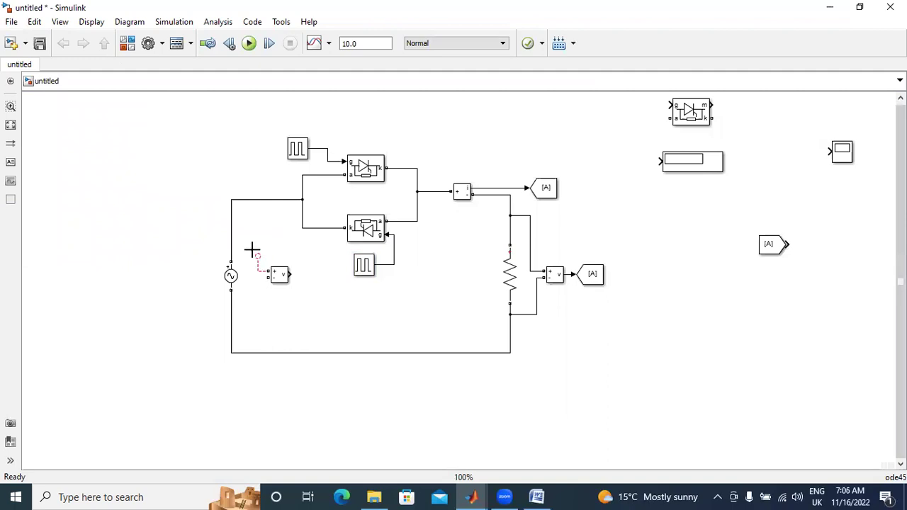
pyautogui.moveTo(264, 270); pyautogui.dragTo(230, 255)
pyautogui.moveTo(268, 278); pyautogui.dragTo(231, 304)
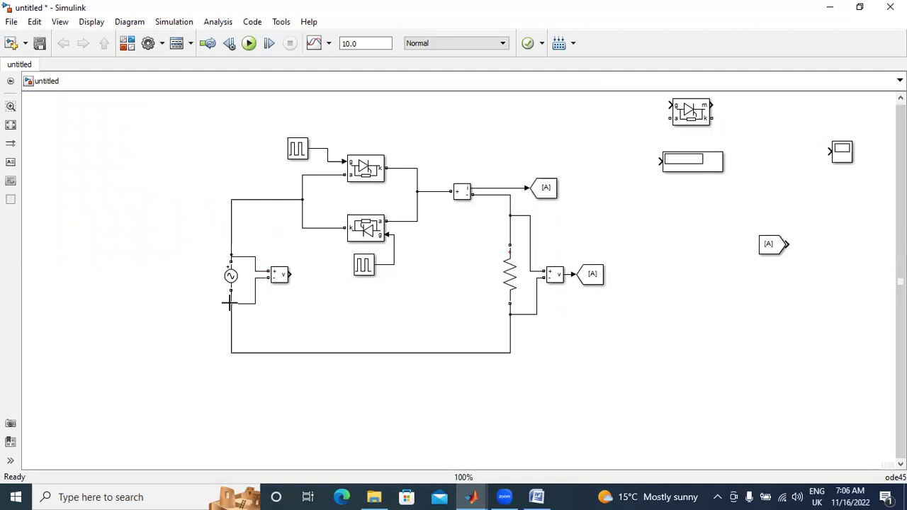
pyautogui.moveTo(591, 274); pyautogui.dragTo(318, 277)
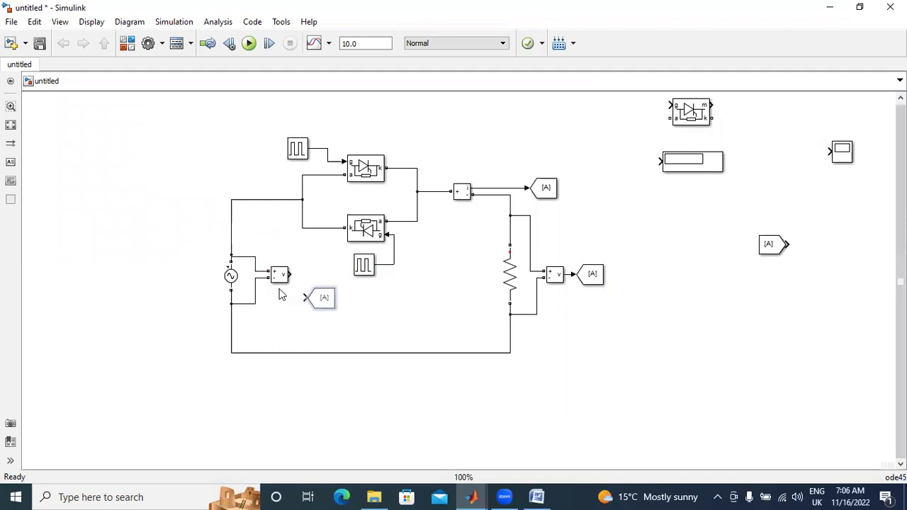
pyautogui.click(320, 277)
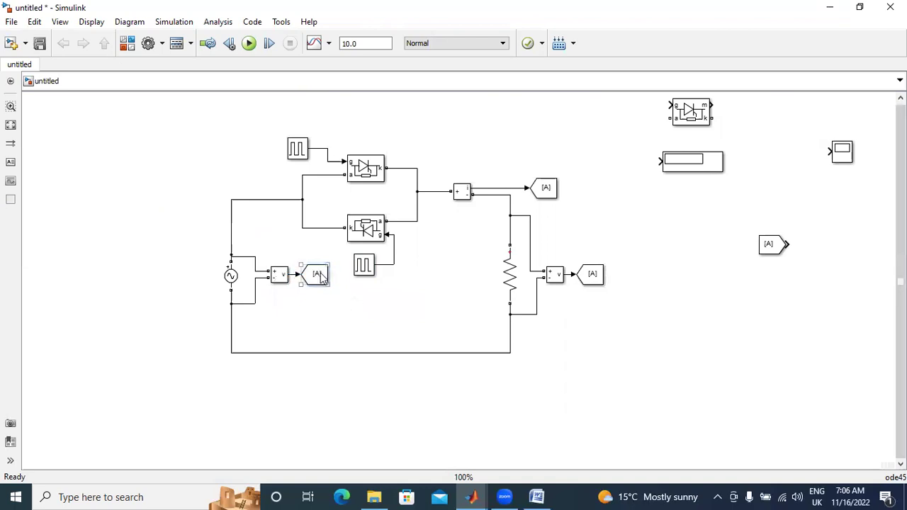
# Retag the source-voltage Goto block as VS
pyautogui.doubleClick(321, 277)
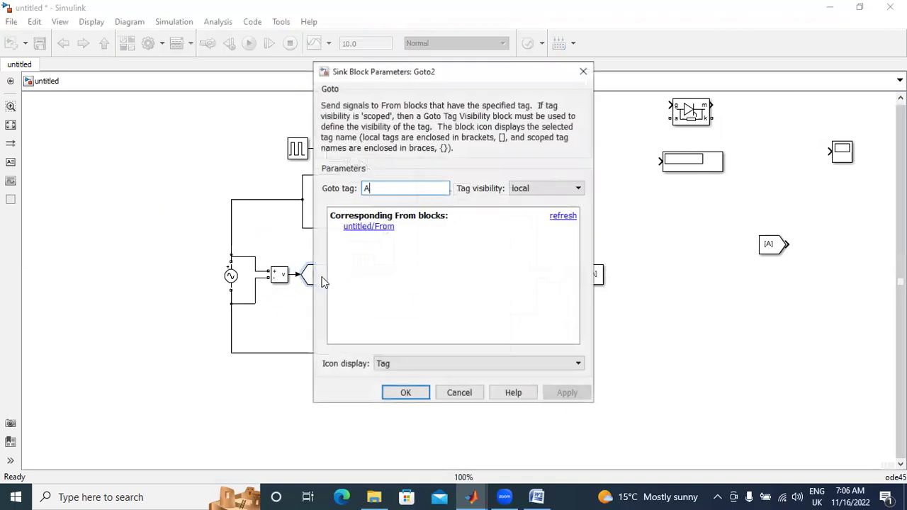
pyautogui.press('BackSpace')
pyautogui.write('VS')
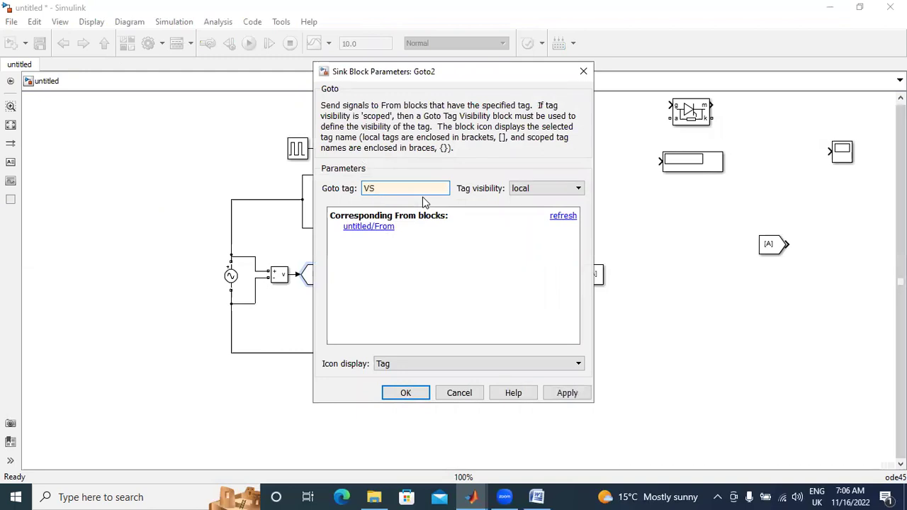
pyautogui.click(581, 393)
pyautogui.click(405, 394)
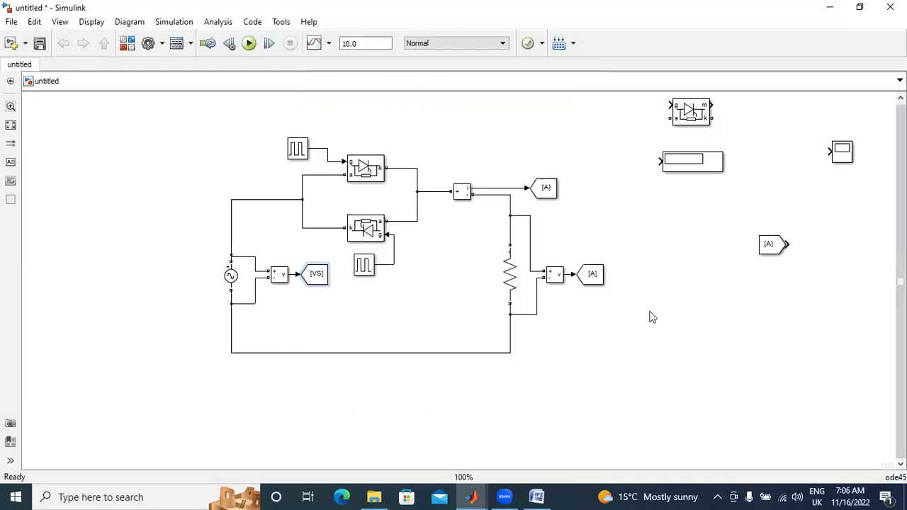
# Retag the load-voltage Goto block as V0
pyautogui.doubleClick(589, 276)
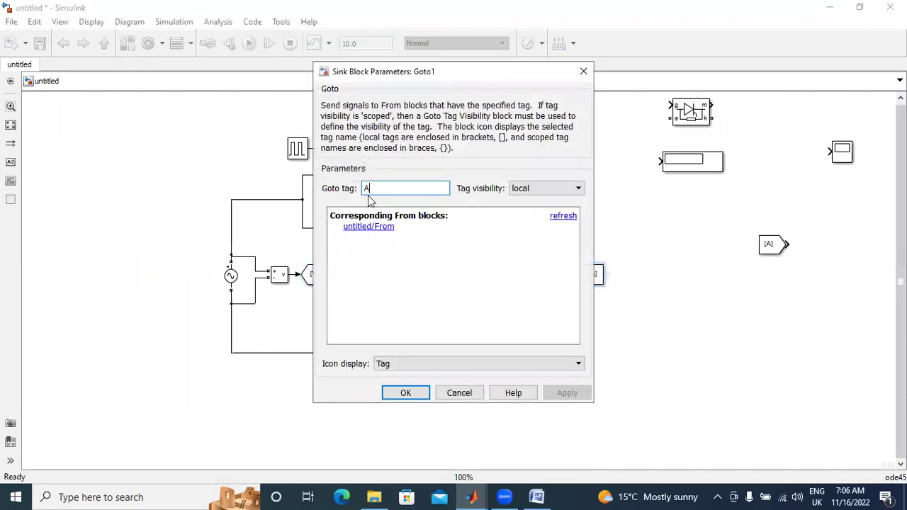
pyautogui.press('BackSpace')
pyautogui.write('V0')
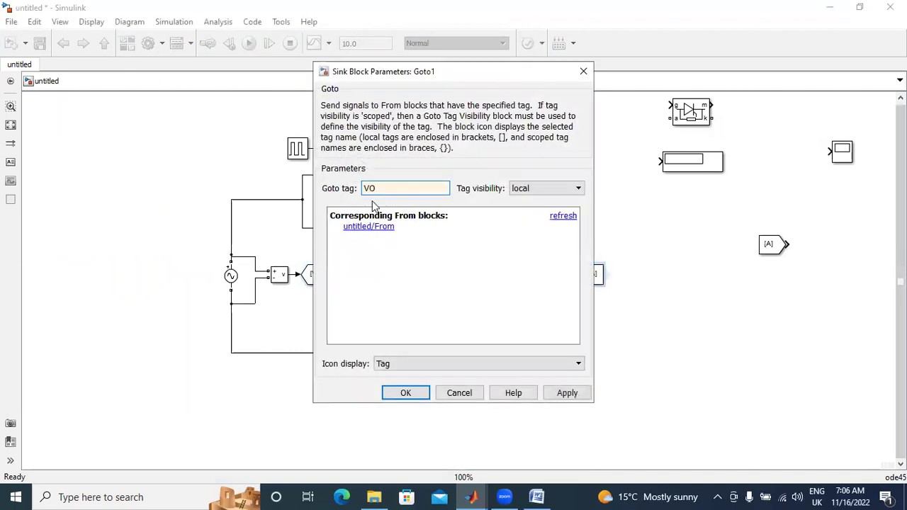
pyautogui.click(566, 393)
pyautogui.click(423, 396)
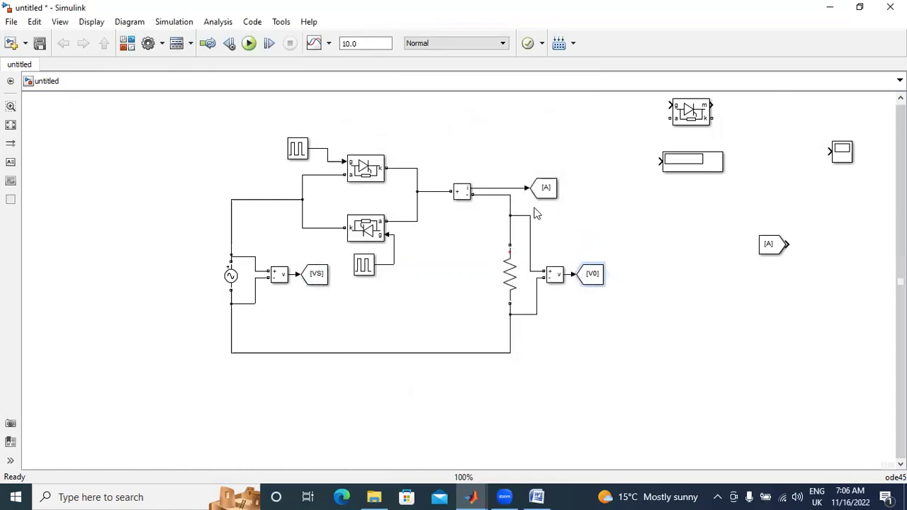
# Retag the load-current Goto block as I0
pyautogui.click(541, 187)
pyautogui.doubleClick(541, 187)
pyautogui.press('BackSpace')
pyautogui.write('I0')
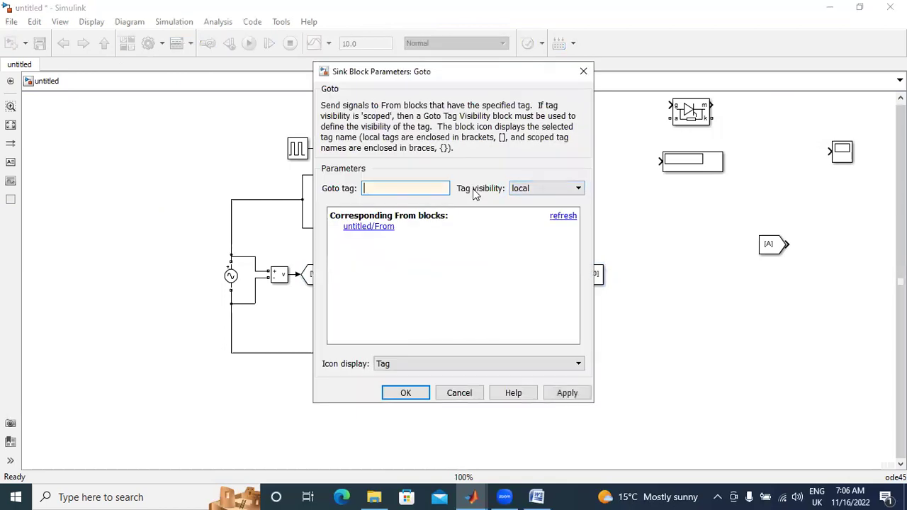
pyautogui.click(564, 394)
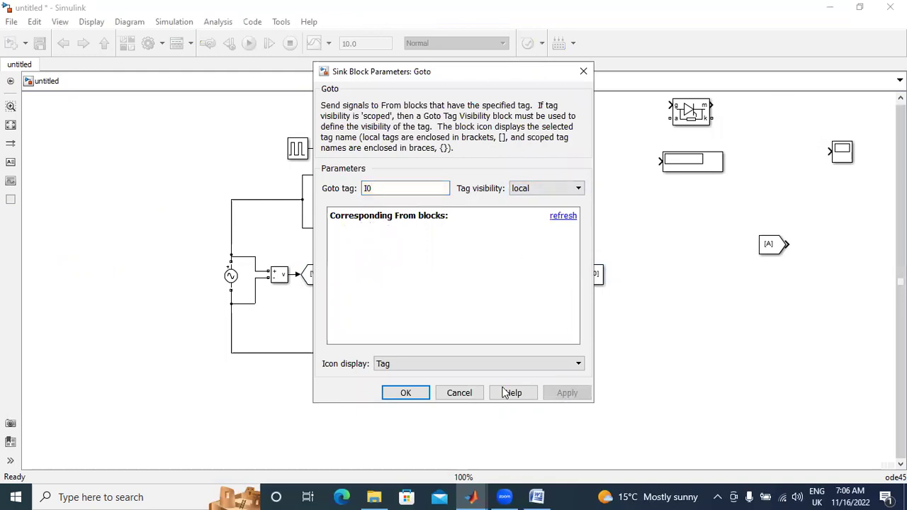
pyautogui.click(414, 395)
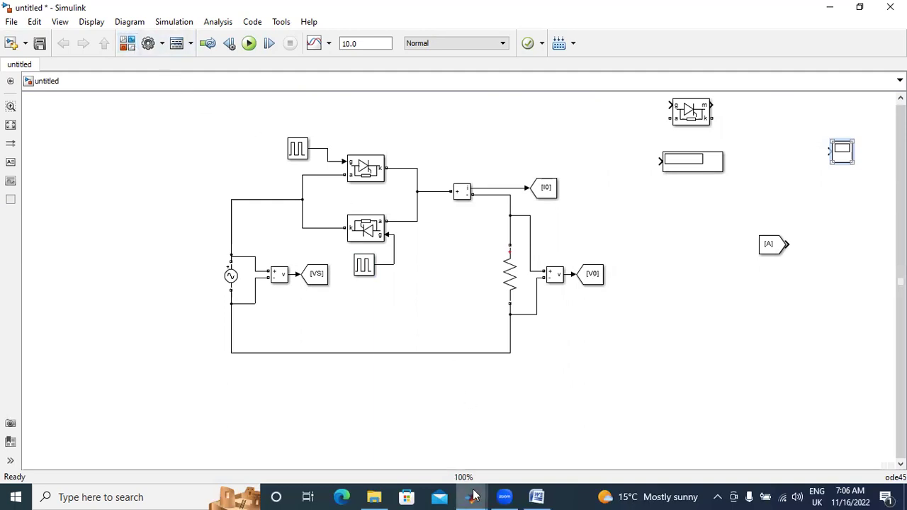
# Bring up the Simulink Library Browser from the MATLAB window
pyautogui.click(623, 432)
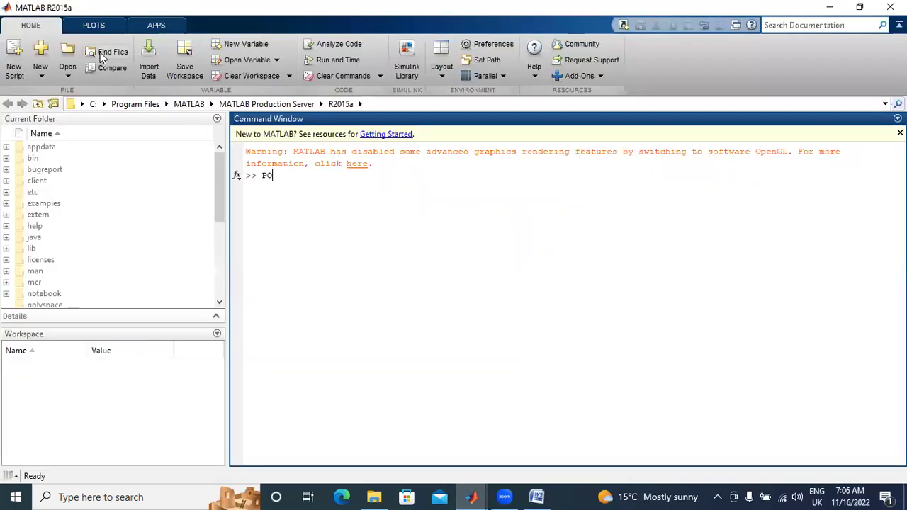
pyautogui.write('WER')
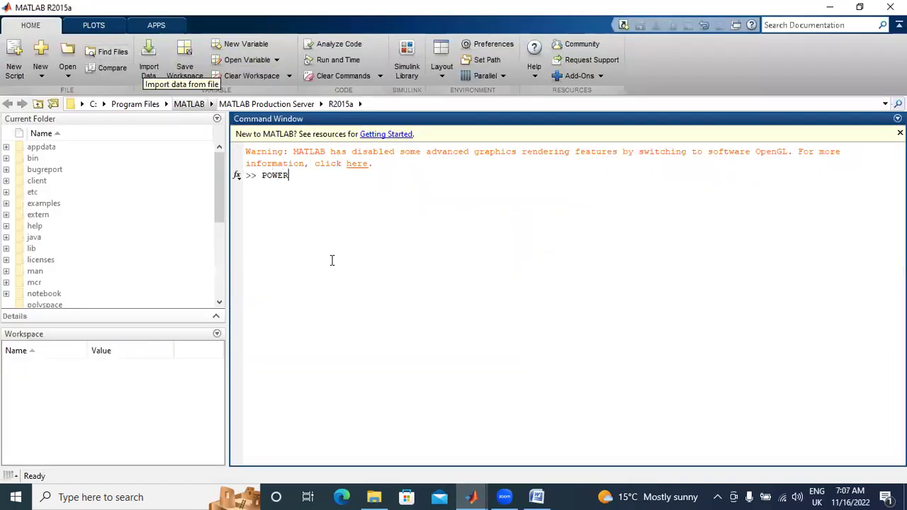
pyautogui.moveTo(471, 497)
pyautogui.click(558, 479)
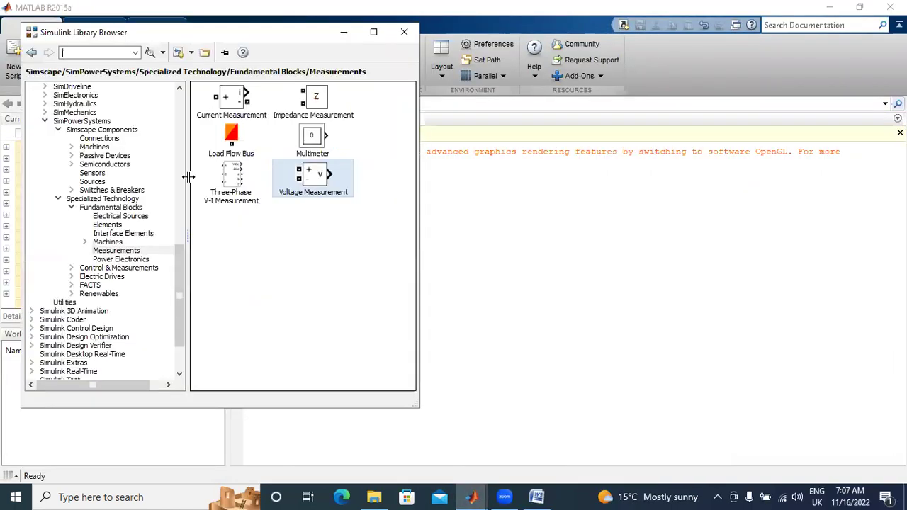
# Search the library for 'powergui' and add the powergui block to the untitled model
pyautogui.click(81, 53)
pyautogui.write('PO')
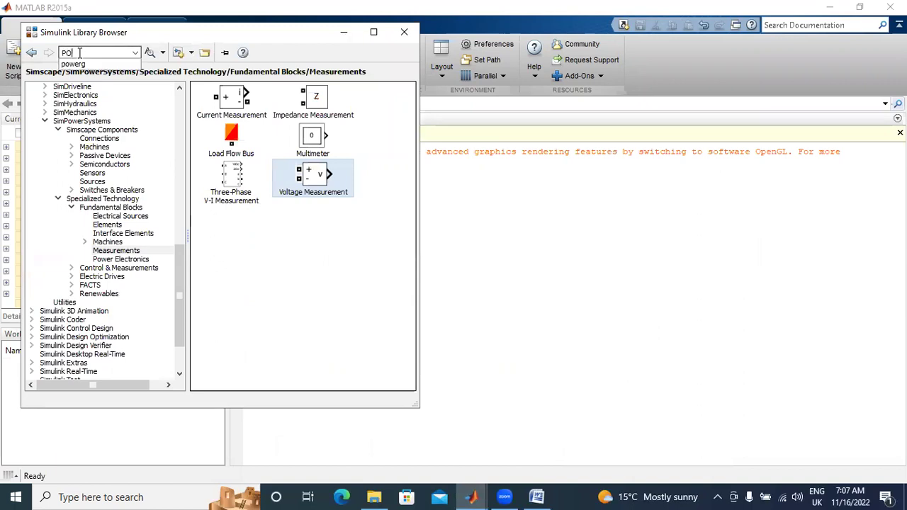
pyautogui.write('WERG')
pyautogui.click(149, 53)
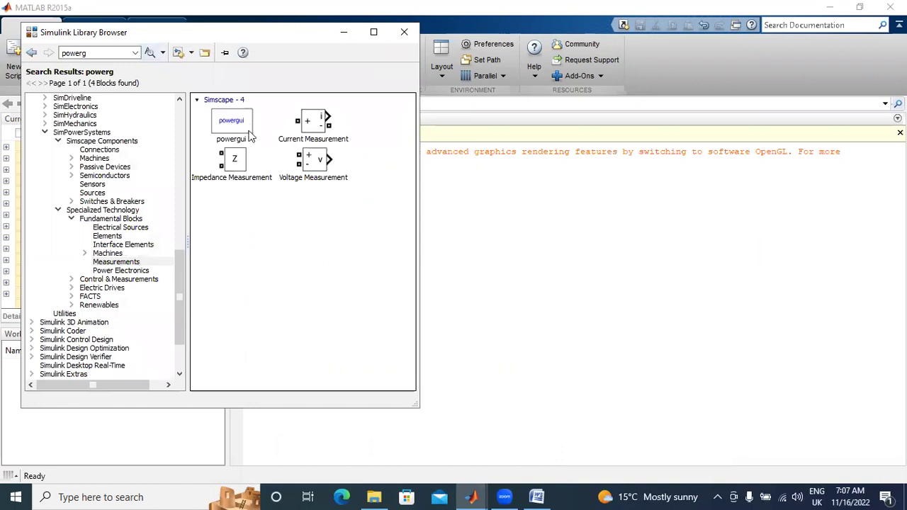
pyautogui.rightClick(249, 126)
pyautogui.click(345, 32)
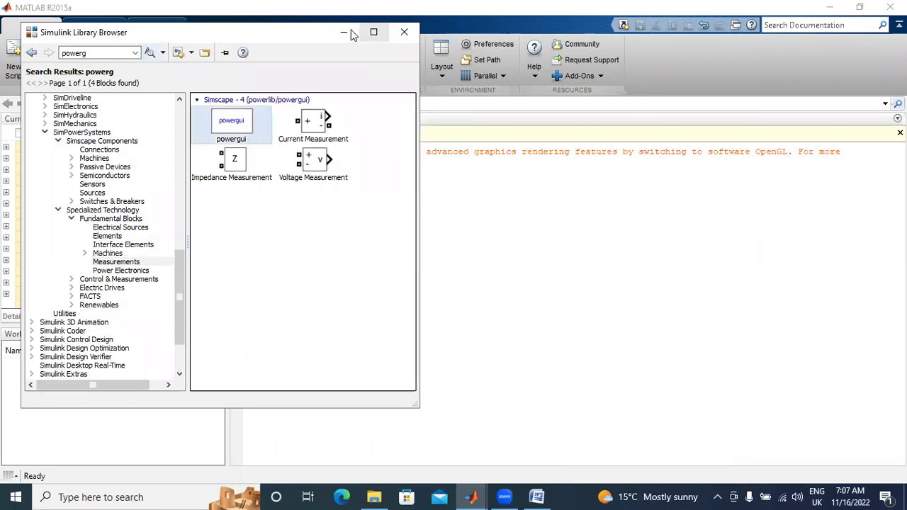
pyautogui.moveTo(471, 496)
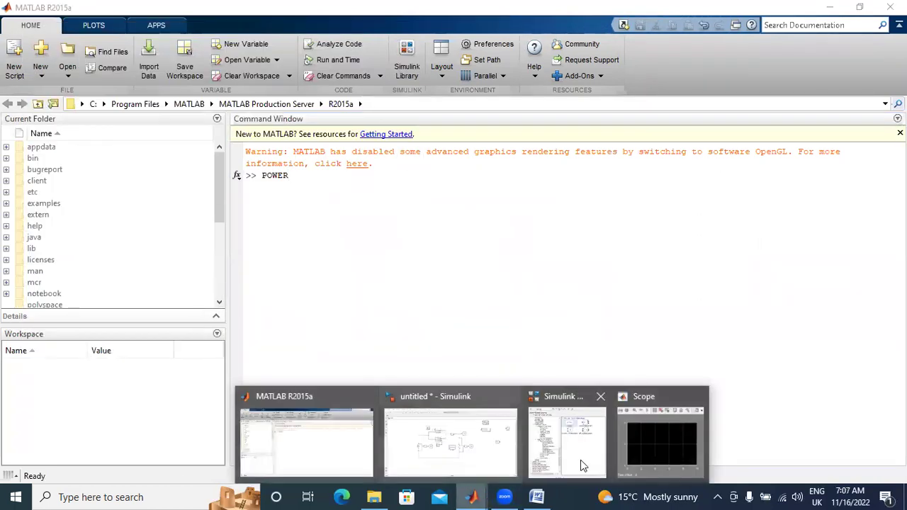
# Place powergui at the diagram's upper left and set its simulation type to Discrete
pyautogui.click(439, 435)
pyautogui.moveTo(459, 288); pyautogui.dragTo(76, 171)
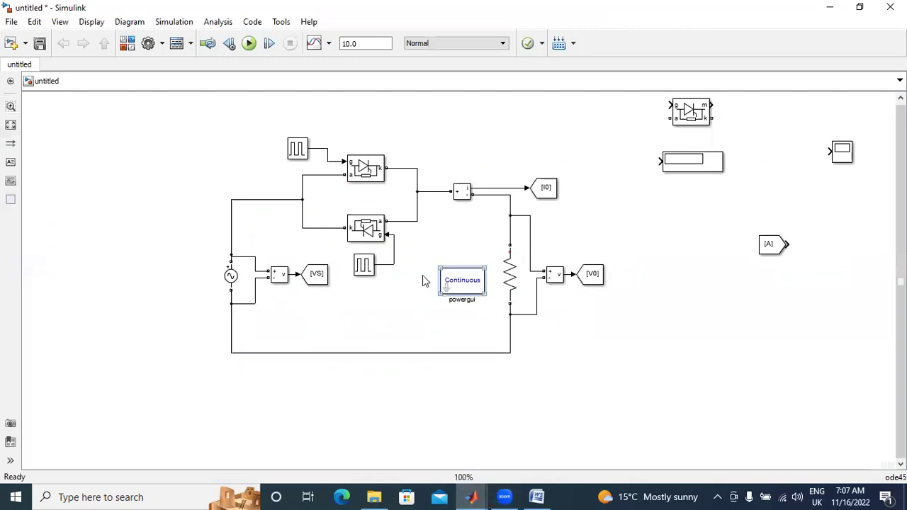
pyautogui.doubleClick(77, 170)
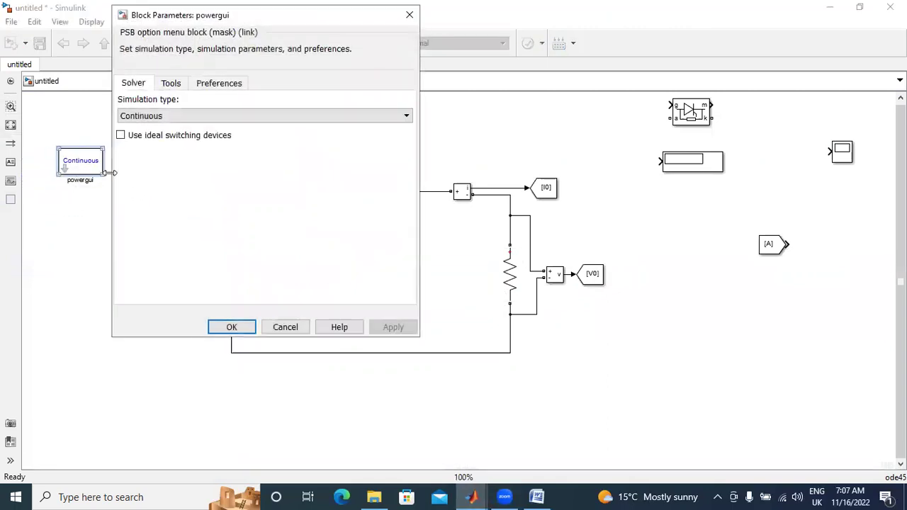
pyautogui.click(187, 117)
pyautogui.click(183, 143)
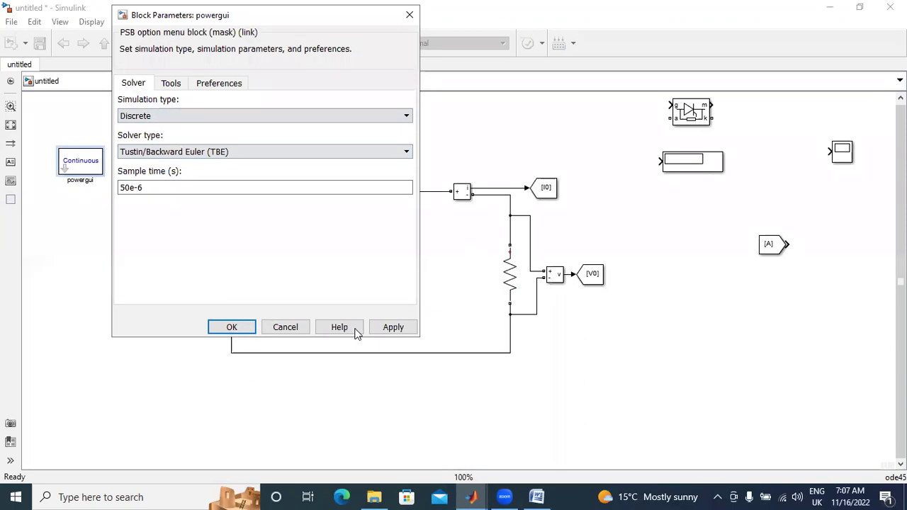
pyautogui.click(394, 328)
pyautogui.click(232, 327)
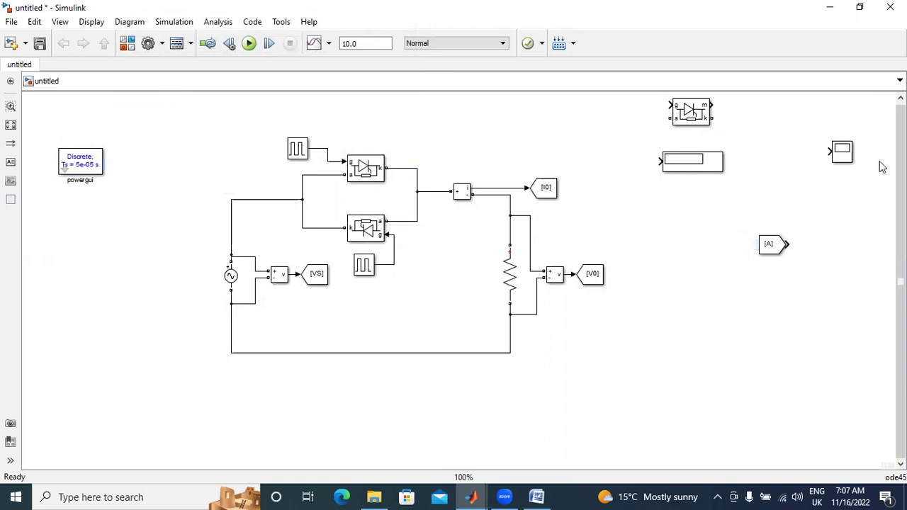
# Give the Scope three axes and move it beside the [A] From block
pyautogui.click(848, 158)
pyautogui.doubleClick(849, 157)
pyautogui.write('3')
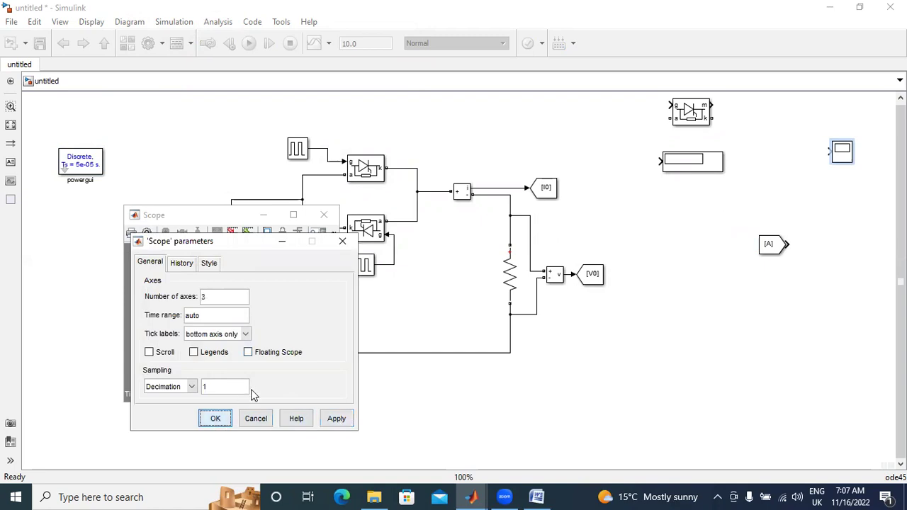
pyautogui.click(215, 418)
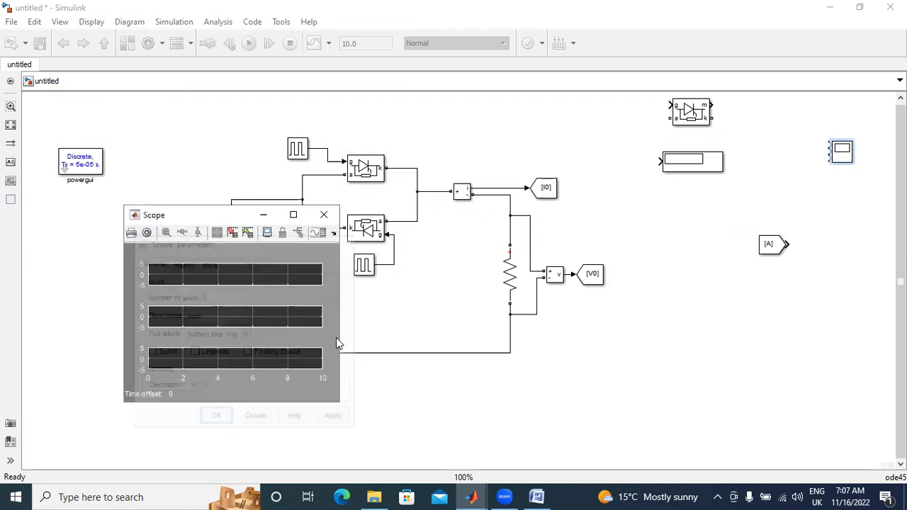
pyautogui.click(726, 187)
pyautogui.moveTo(841, 151)
pyautogui.mouseDown()
pyautogui.moveTo(719, 302)
pyautogui.moveTo(734, 260)
pyautogui.moveTo(647, 272)
pyautogui.mouseUp()
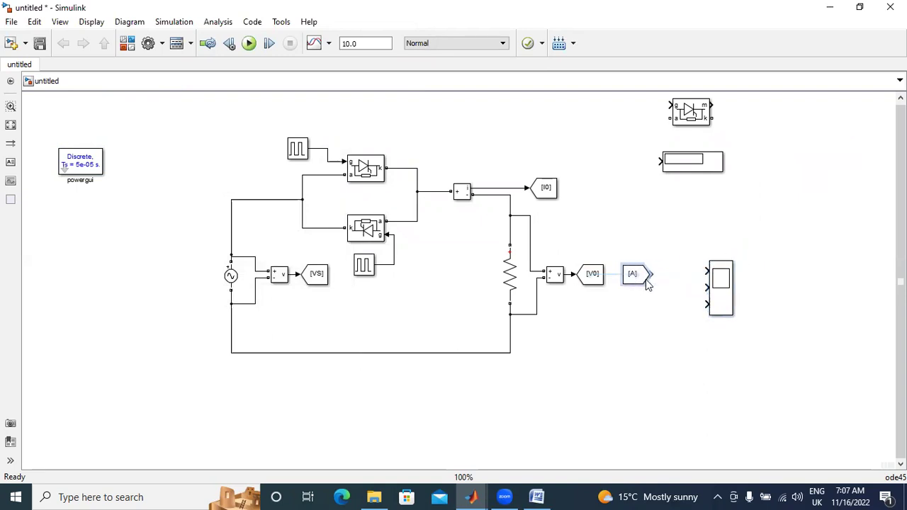
# Connect the From block to the Scope's first input and tag it VS
pyautogui.click(680, 275)
pyautogui.click(653, 281)
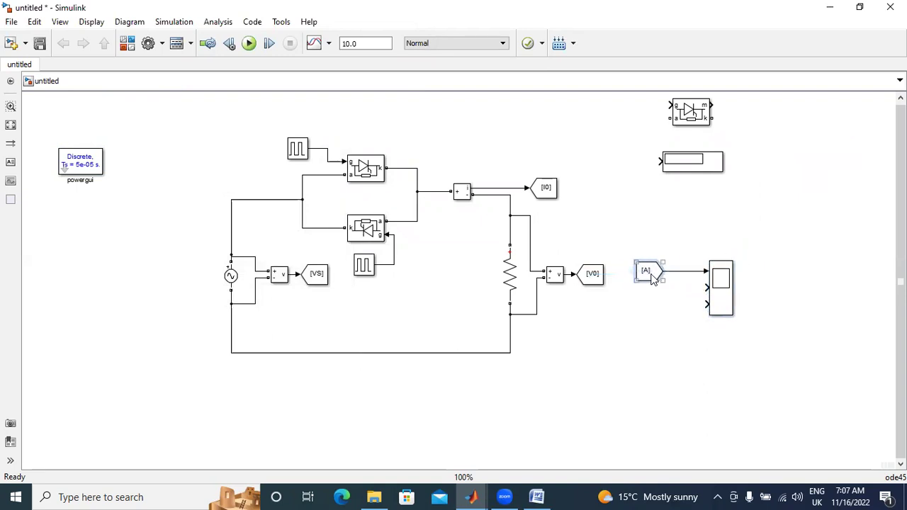
pyautogui.doubleClick(653, 280)
pyautogui.press('BackSpace')
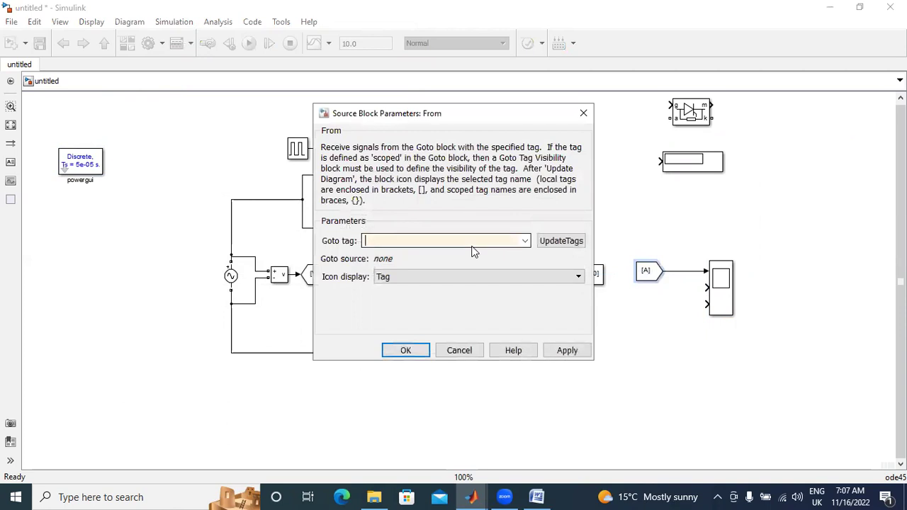
pyautogui.write('VS')
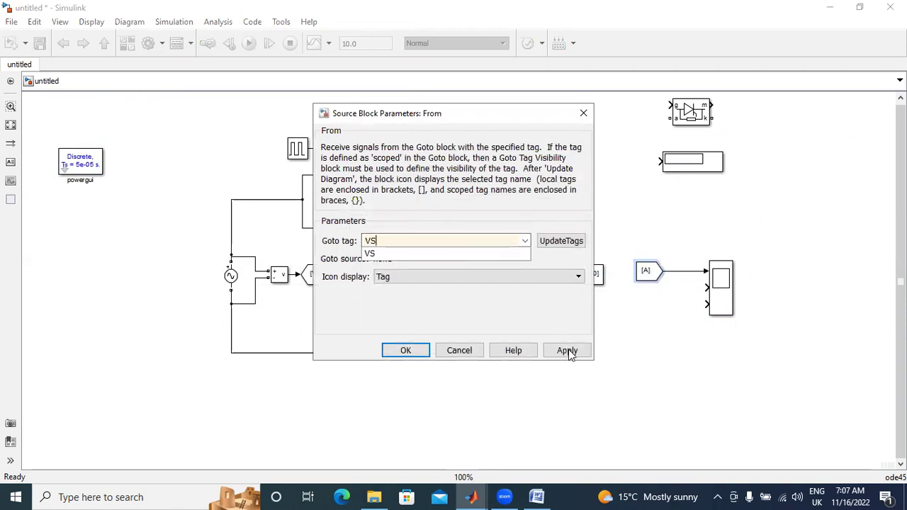
pyautogui.click(567, 351)
pyautogui.click(413, 351)
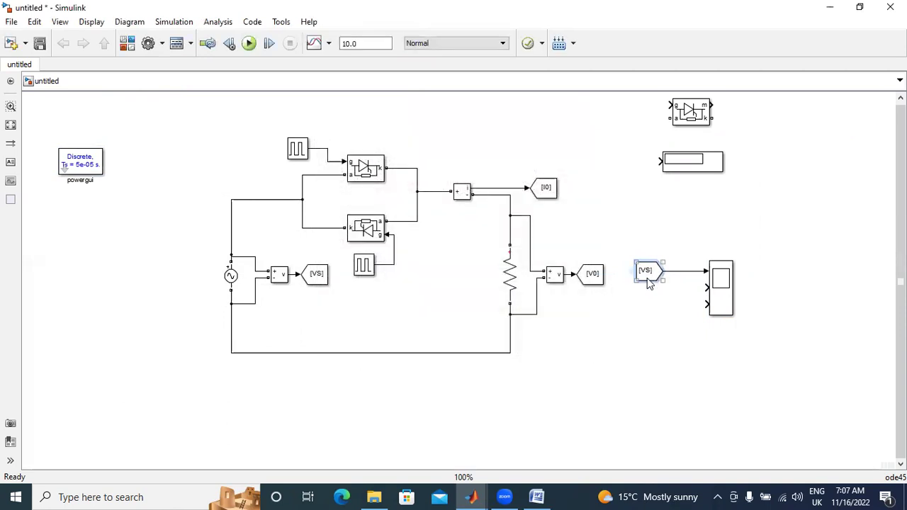
# Copy the VS From block, tag the copy I0, and move it lower
pyautogui.moveTo(649, 282); pyautogui.dragTo(649, 312)
pyautogui.doubleClick(647, 311)
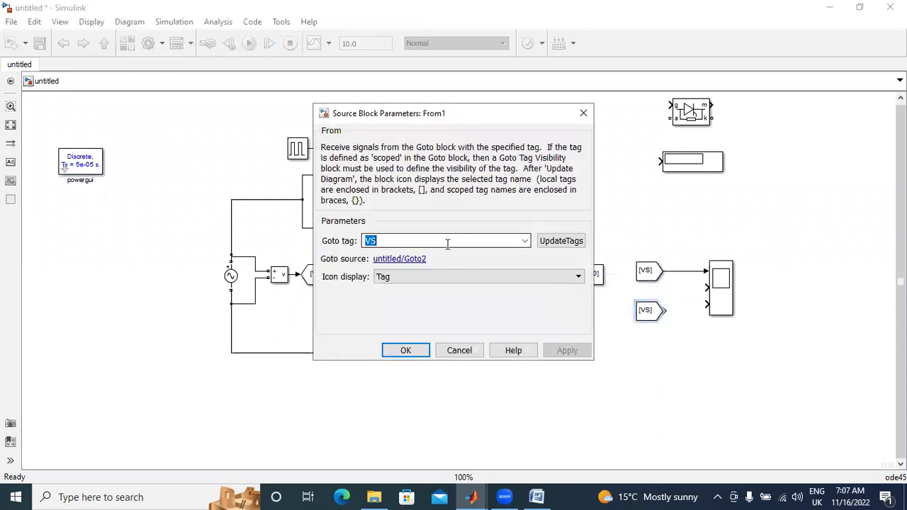
pyautogui.write('I')
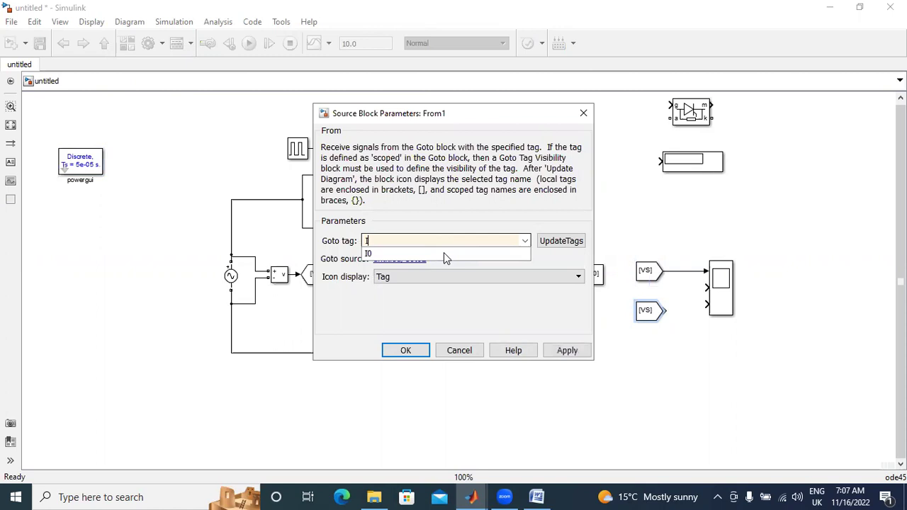
pyautogui.click(444, 254)
pyautogui.click(576, 350)
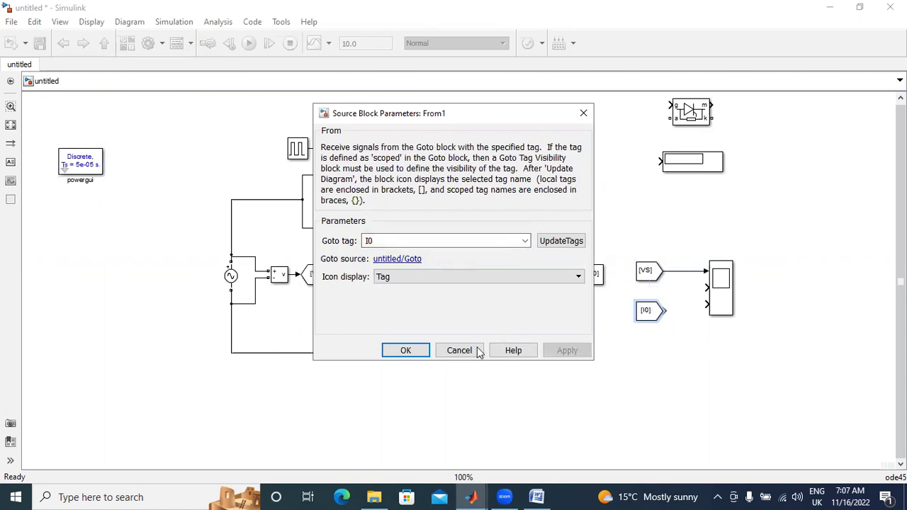
pyautogui.click(405, 350)
pyautogui.moveTo(648, 309); pyautogui.dragTo(648, 376)
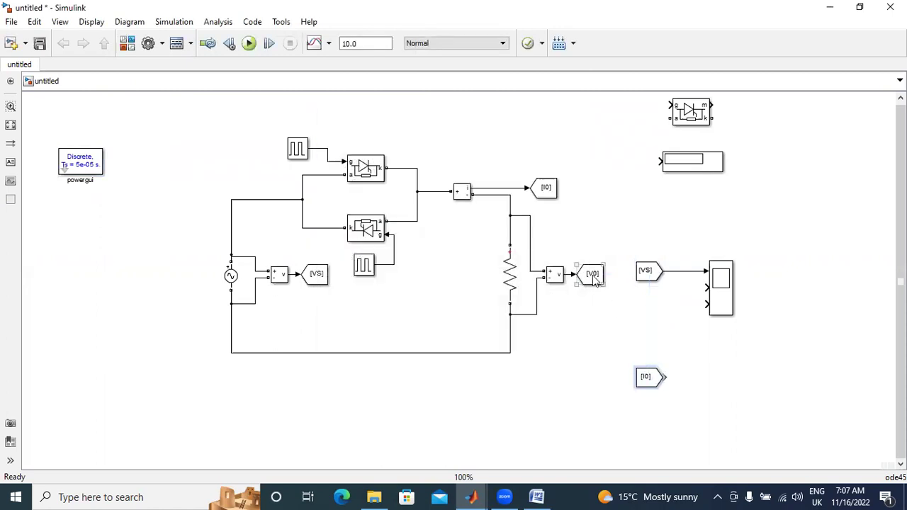
# Make another copy of the From block and tag it V0
pyautogui.moveTo(645, 271); pyautogui.dragTo(652, 302)
pyautogui.doubleClick(651, 301)
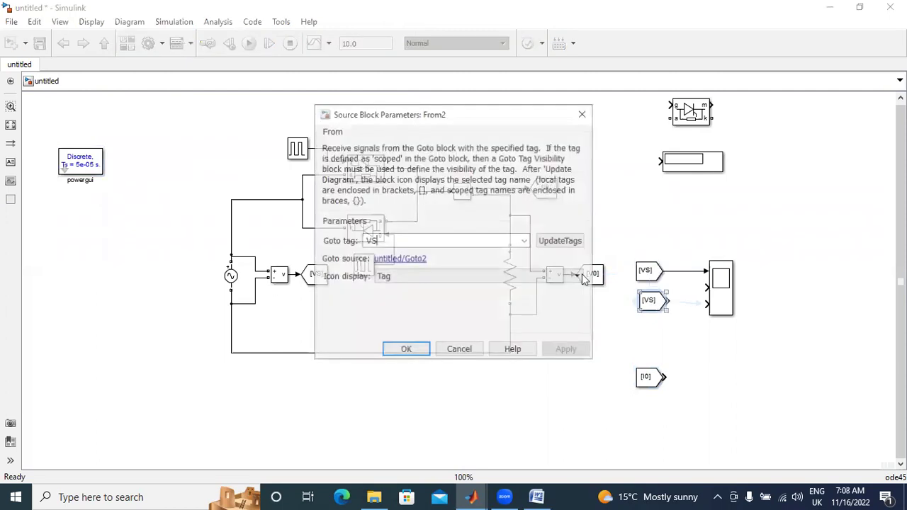
pyautogui.click(524, 241)
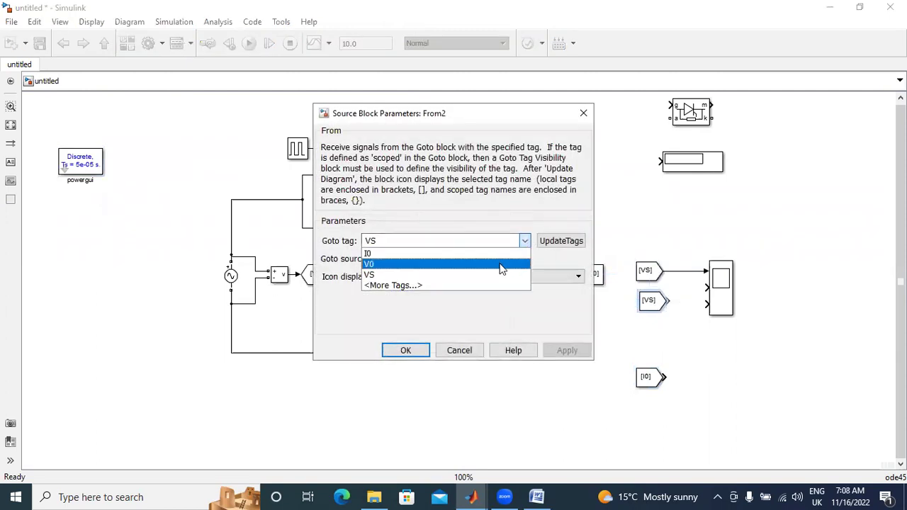
pyautogui.click(503, 264)
pyautogui.click(566, 350)
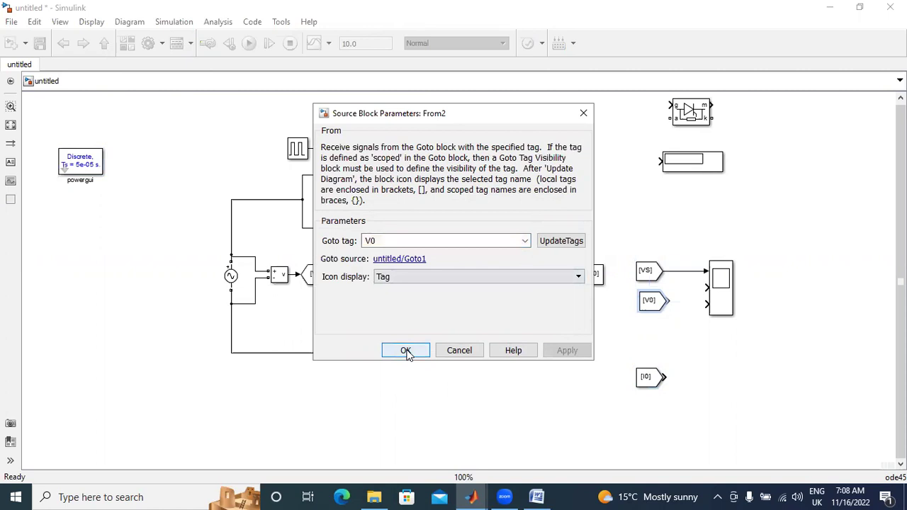
pyautogui.click(406, 350)
# Wire the [V0] and [I0] From blocks to Scope inputs 2 and 3
pyautogui.moveTo(668, 300); pyautogui.dragTo(678, 302)
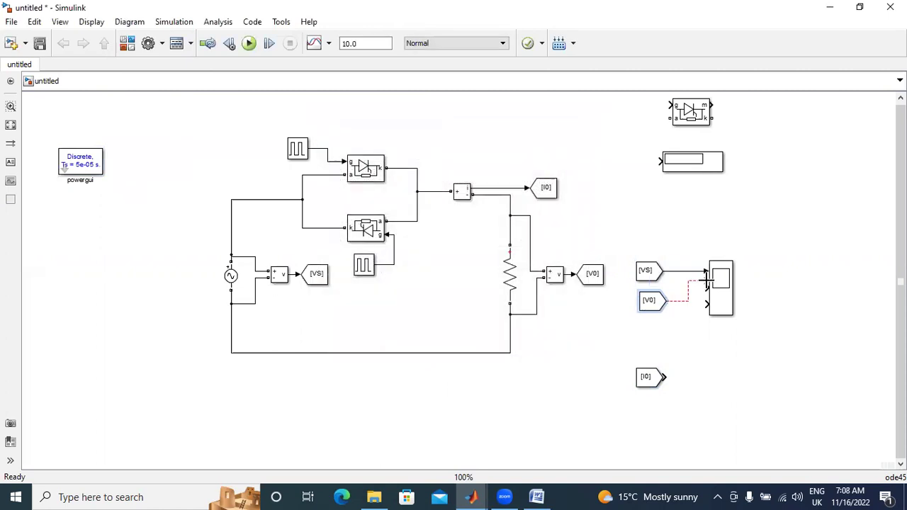
pyautogui.click(679, 304)
pyautogui.moveTo(667, 300); pyautogui.dragTo(706, 287)
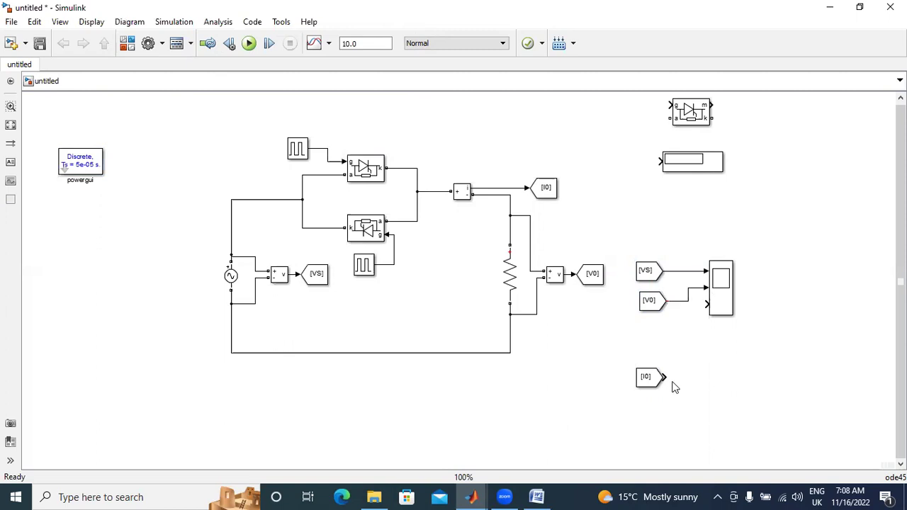
pyautogui.moveTo(673, 383); pyautogui.dragTo(706, 305)
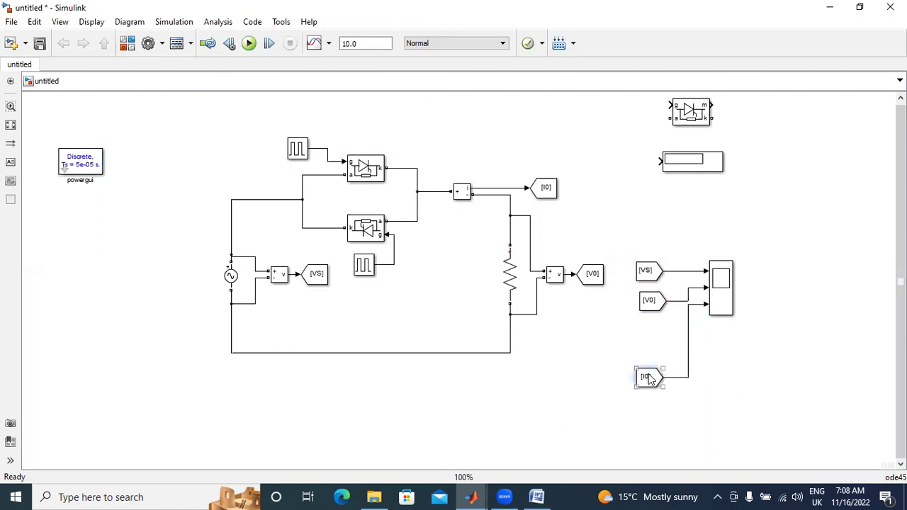
pyautogui.moveTo(647, 376); pyautogui.dragTo(660, 330)
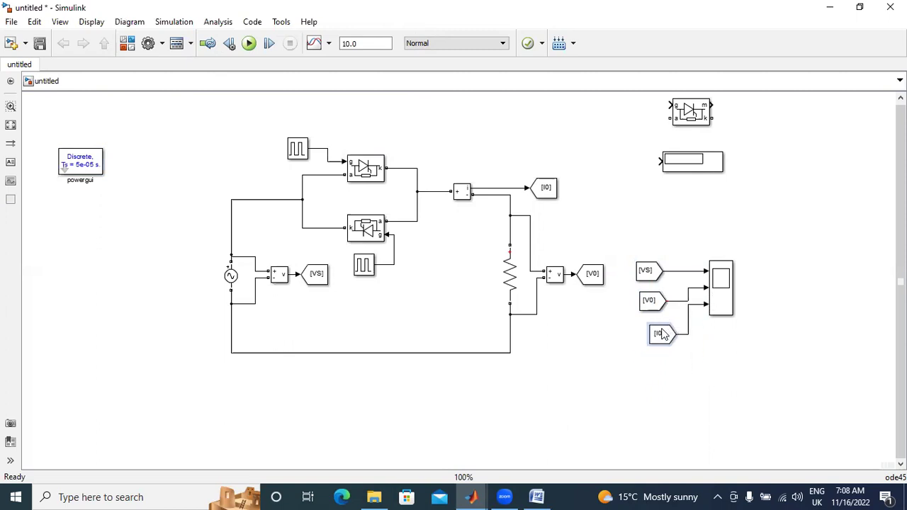
# Set the AC Voltage Source to 230 V peak amplitude and 50 Hz
pyautogui.doubleClick(230, 275)
pyautogui.click(350, 190)
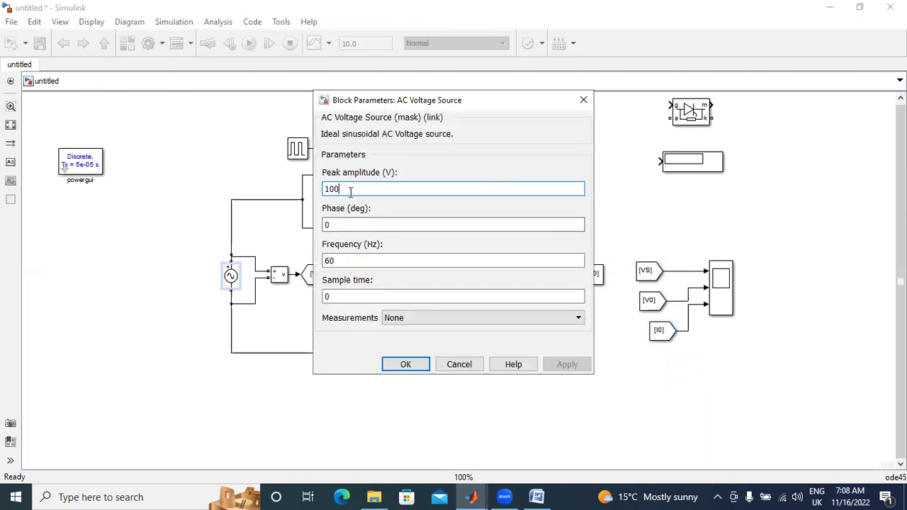
pyautogui.press('BackSpace')
pyautogui.write('12')
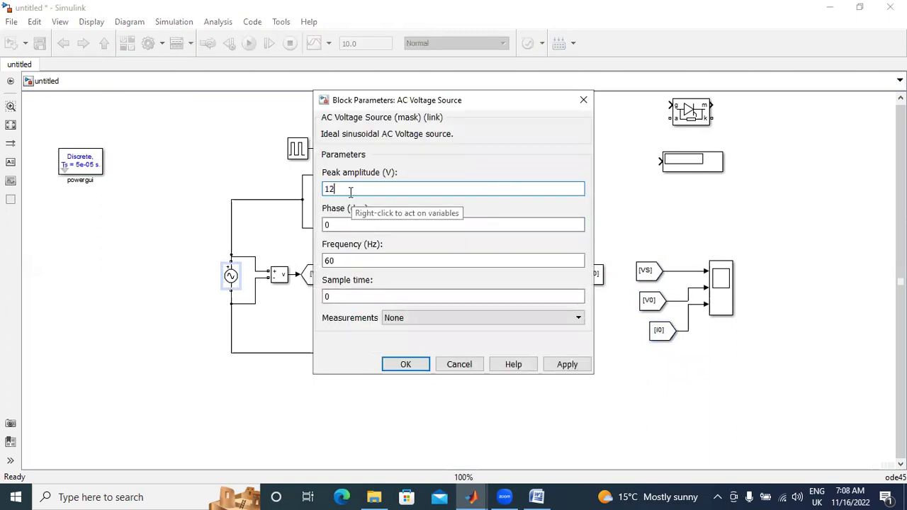
pyautogui.press('BackSpace')
pyautogui.press('BackSpace')
pyautogui.write('30')
pyautogui.doubleClick(352, 225)
pyautogui.doubleClick(352, 262)
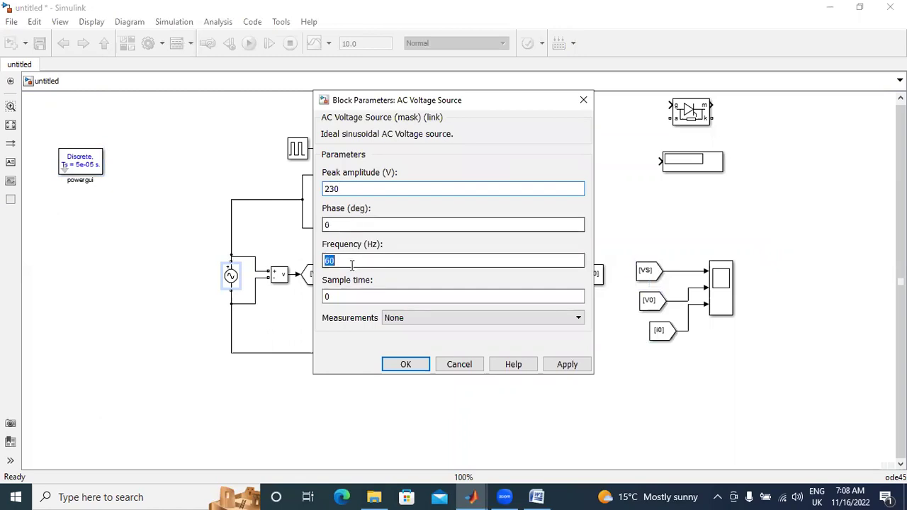
pyautogui.write('5')
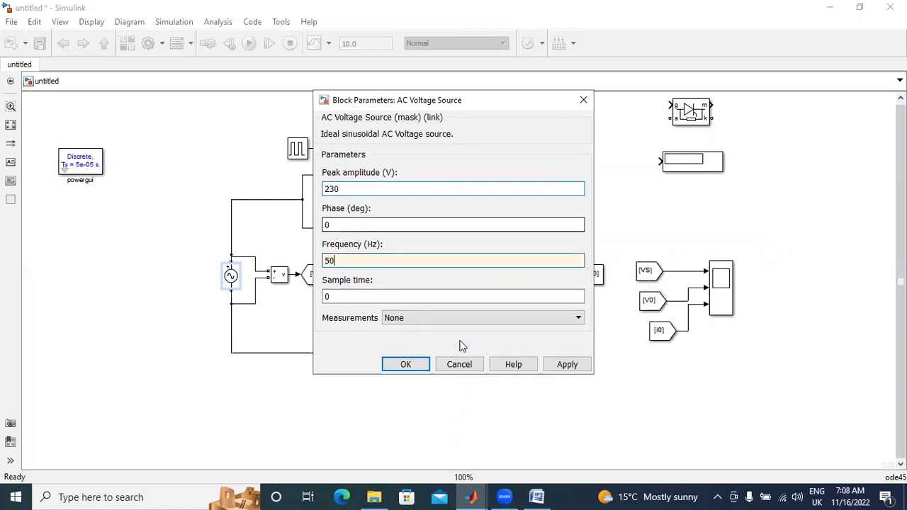
pyautogui.click(586, 364)
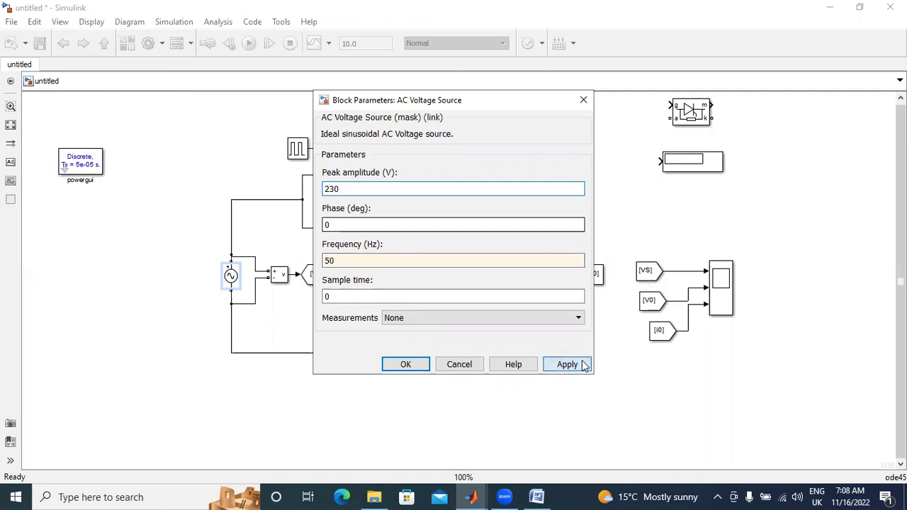
# Give the upper pulse generator a 0.02 s period and 50% pulse width
pyautogui.click(405, 365)
pyautogui.doubleClick(297, 148)
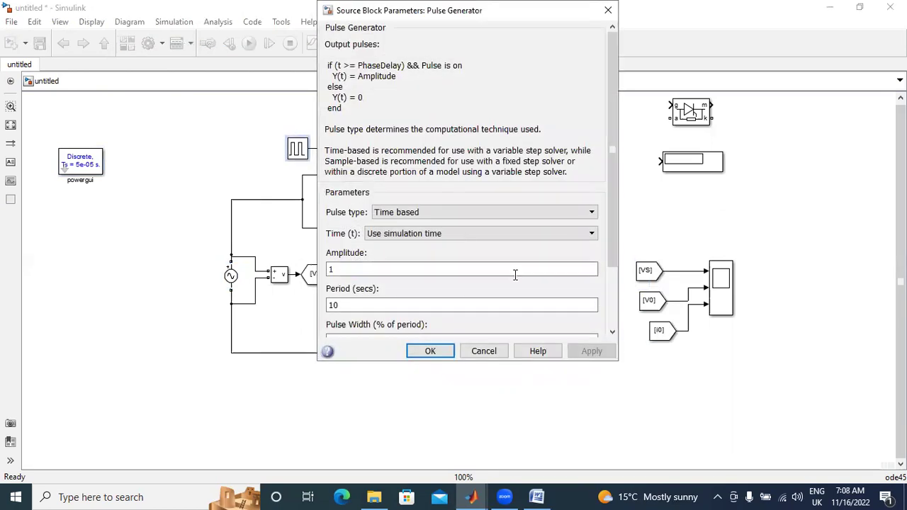
pyautogui.moveTo(615, 248); pyautogui.dragTo(624, 323)
pyautogui.doubleClick(362, 225)
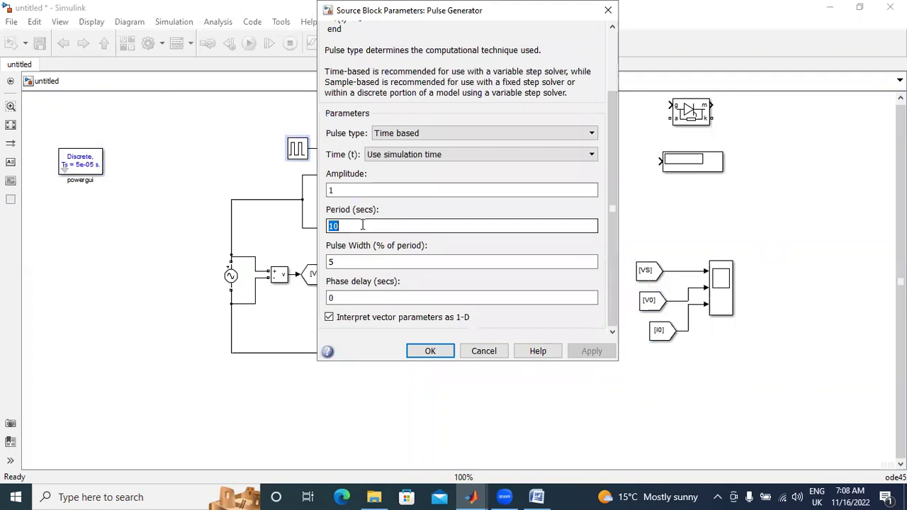
pyautogui.write('02')
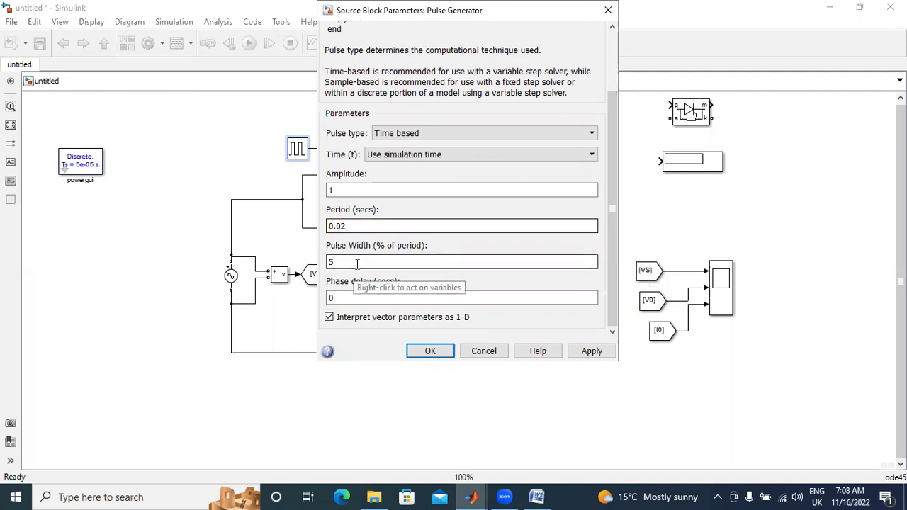
pyautogui.doubleClick(358, 263)
pyautogui.write('5')
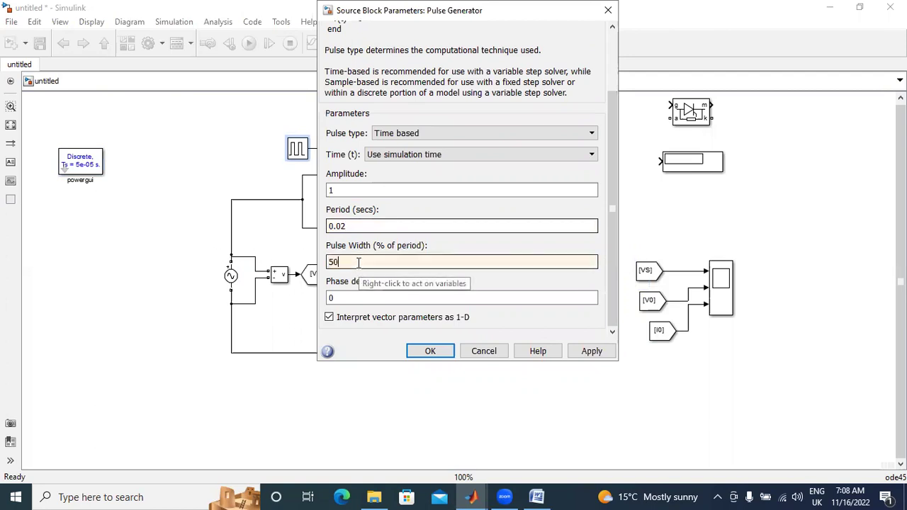
# Set its phase delay to 0.02*(30/360) s and apply the changes
pyautogui.doubleClick(348, 298)
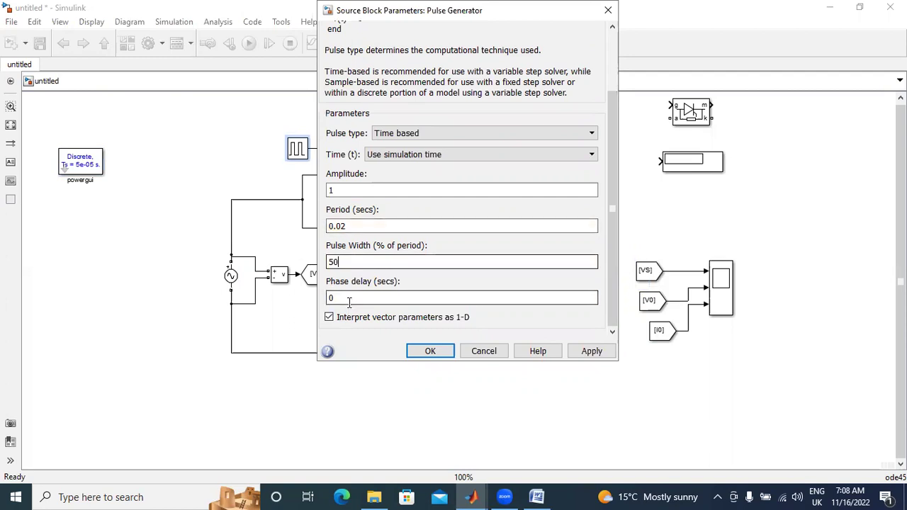
pyautogui.write('.02*(30/360')
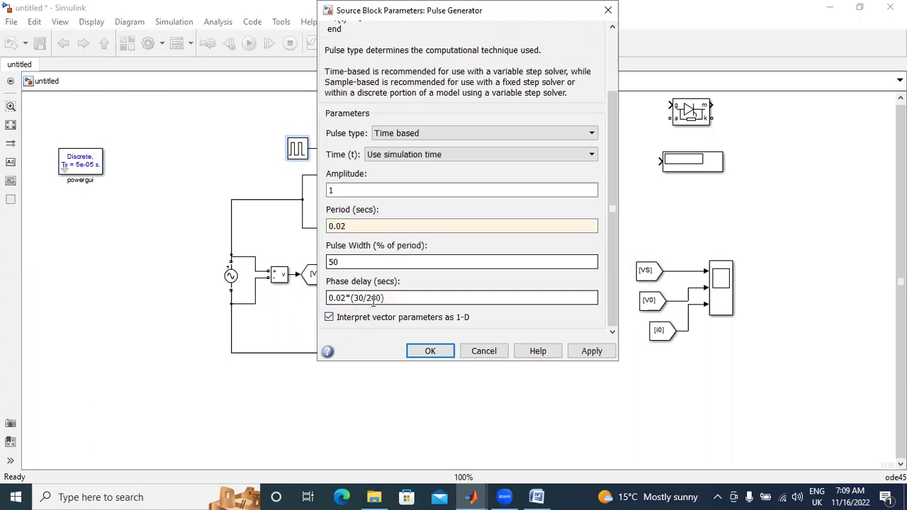
pyautogui.click(373, 299)
pyautogui.press('BackSpace')
pyautogui.write('3')
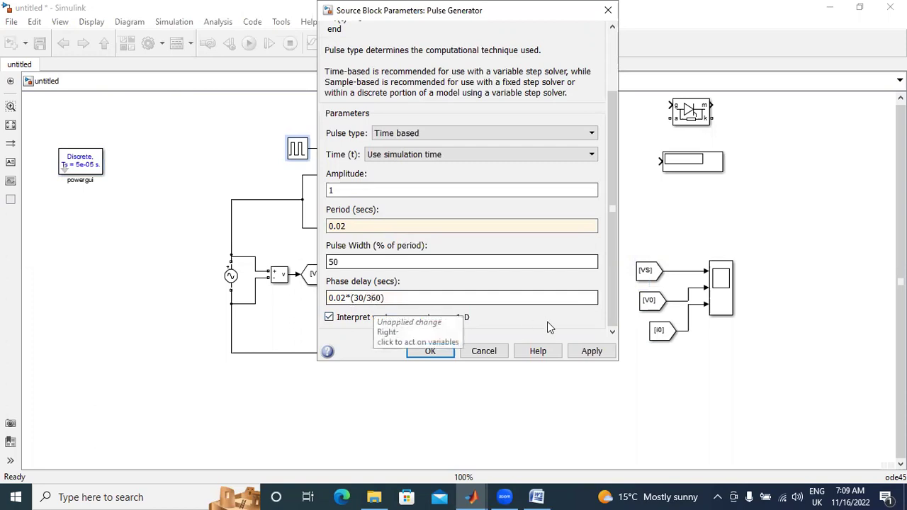
pyautogui.click(587, 352)
# Give the lower pulse generator amplitude 230 and a 0.02 s period
pyautogui.click(430, 351)
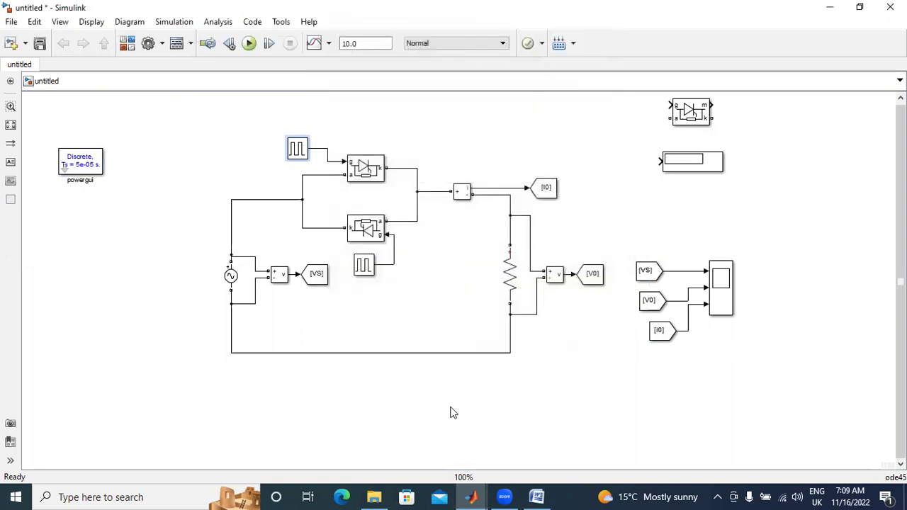
pyautogui.doubleClick(363, 266)
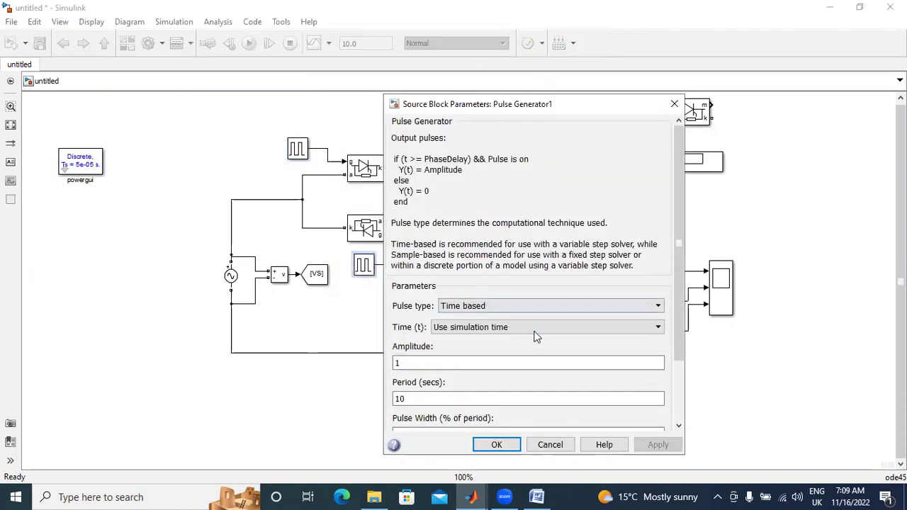
pyautogui.scroll(-3, 537, 333)
pyautogui.doubleClick(431, 282)
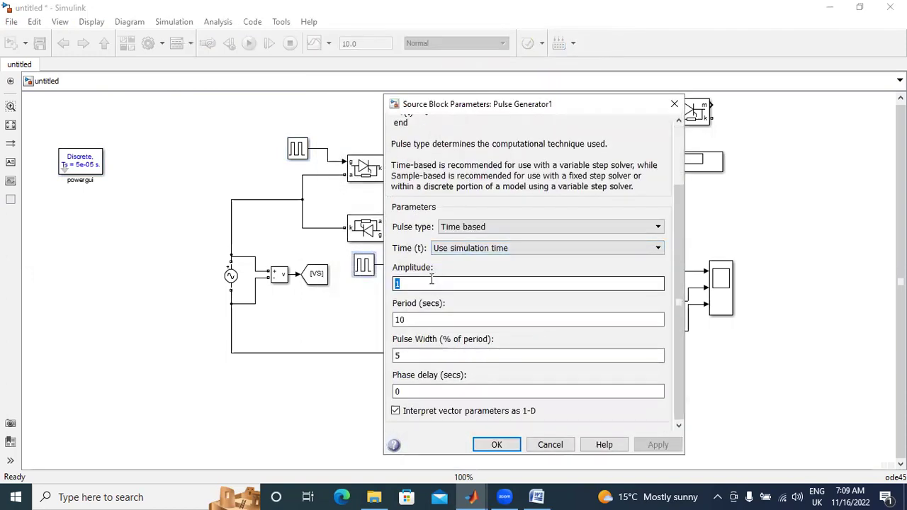
pyautogui.write('230')
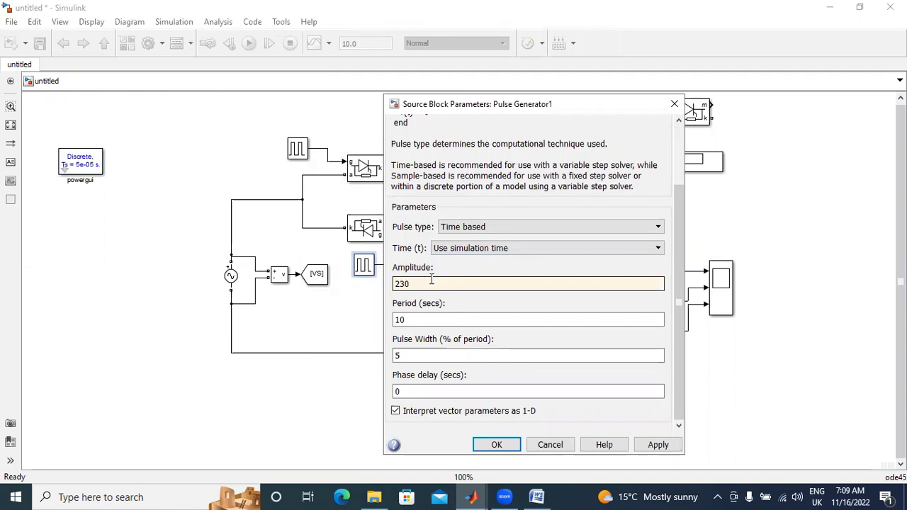
pyautogui.doubleClick(399, 320)
pyautogui.write('02')
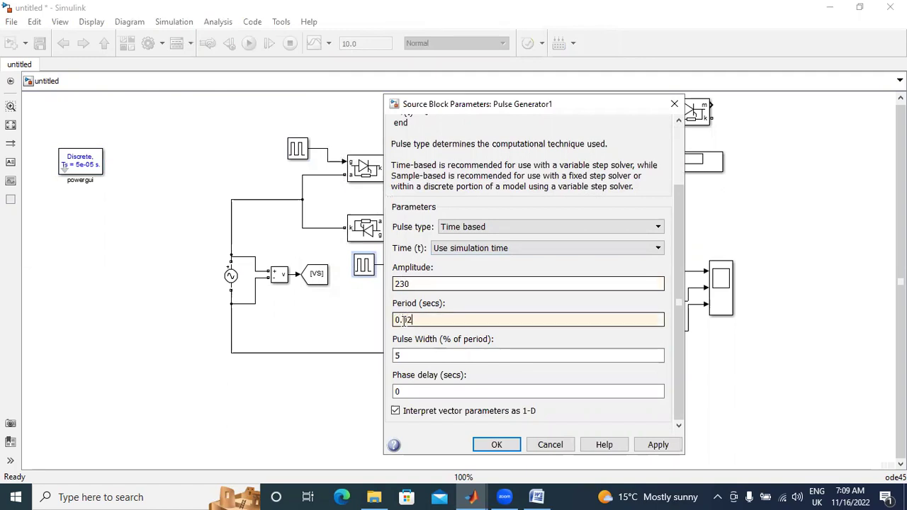
# Set its pulse width to 50% and phase delay to 0.02*(210/360) s
pyautogui.doubleClick(409, 357)
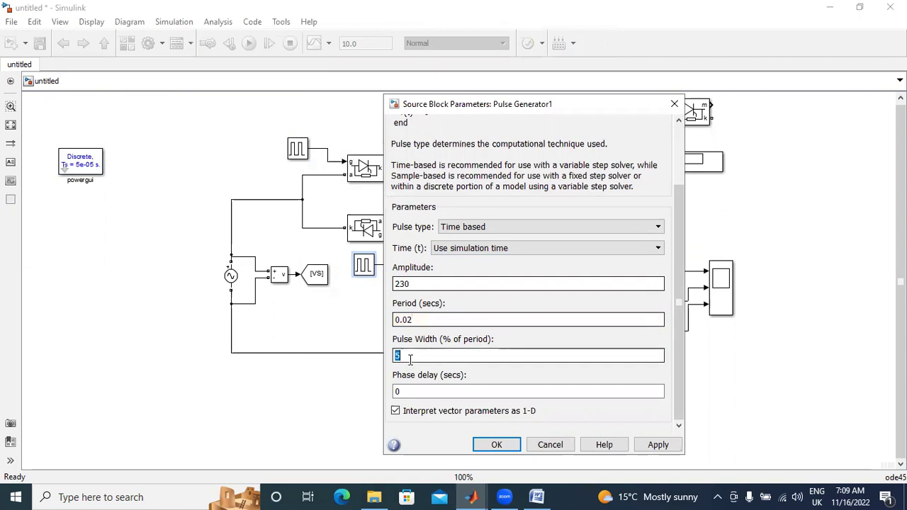
pyautogui.write('50')
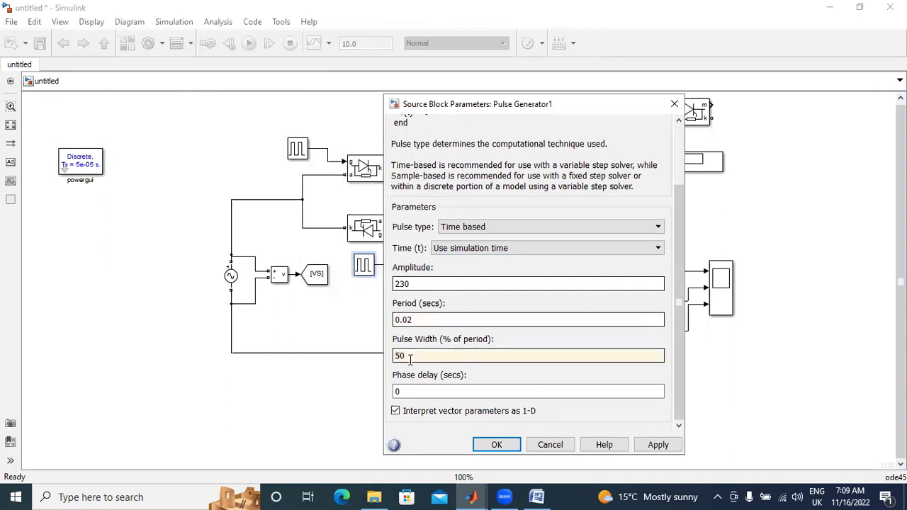
pyautogui.doubleClick(425, 392)
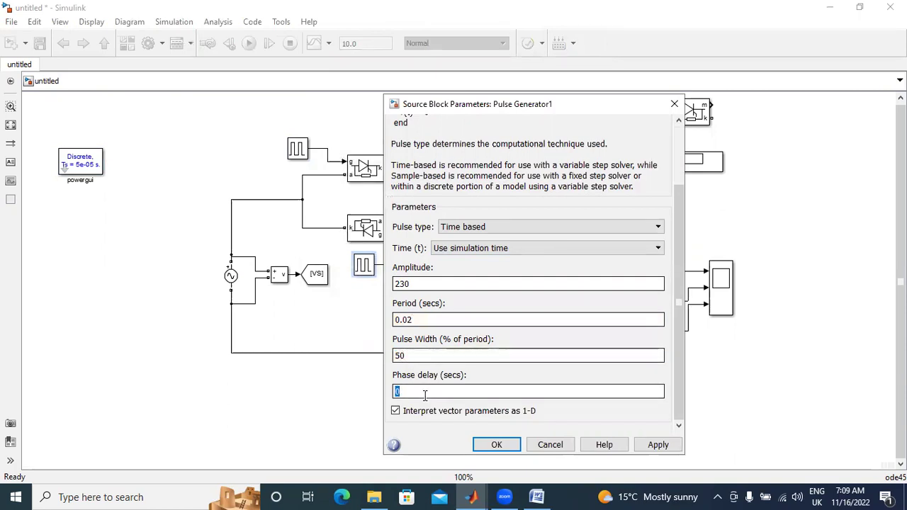
pyautogui.write('.02*(210/360')
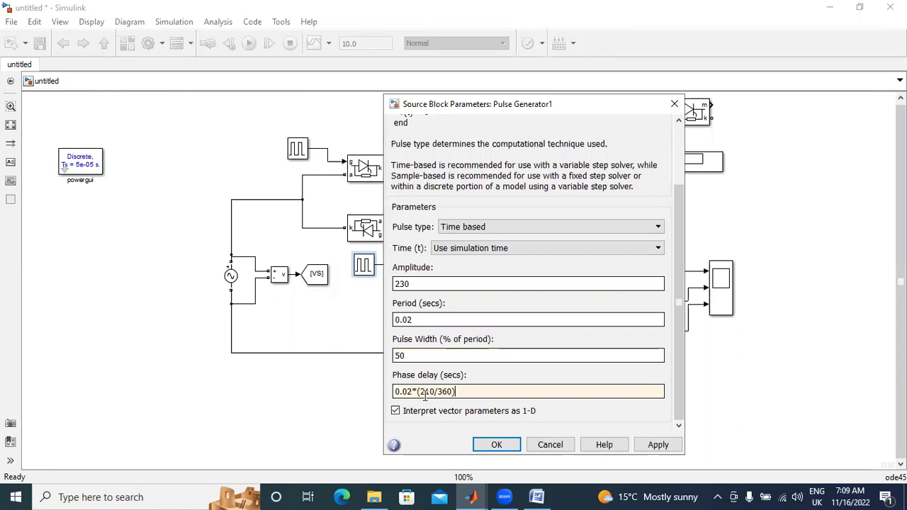
pyautogui.click(652, 446)
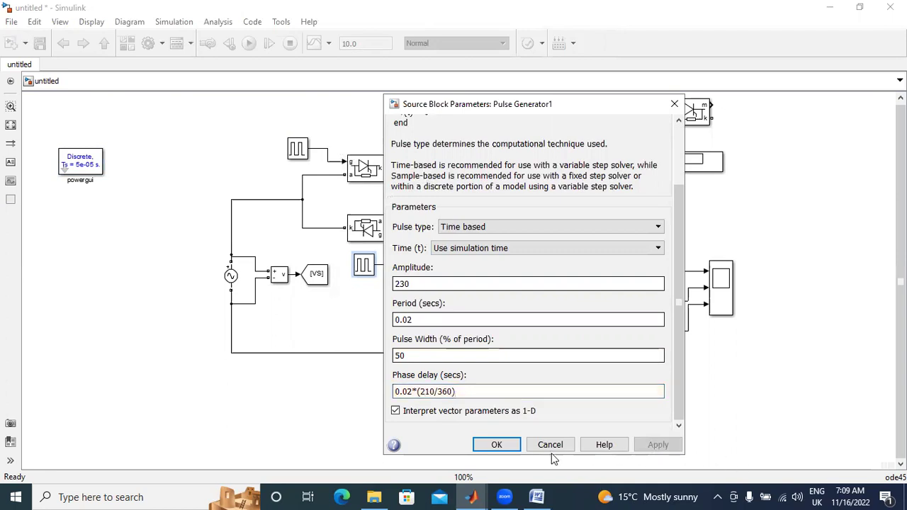
pyautogui.click(514, 448)
# Set the Series RLC Branch load resistance to 10 ohms
pyautogui.doubleClick(503, 274)
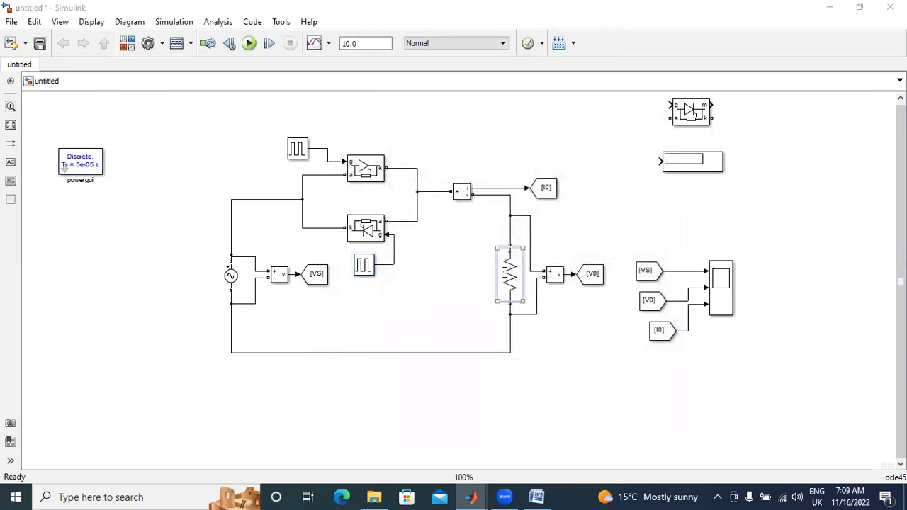
pyautogui.doubleClick(497, 270)
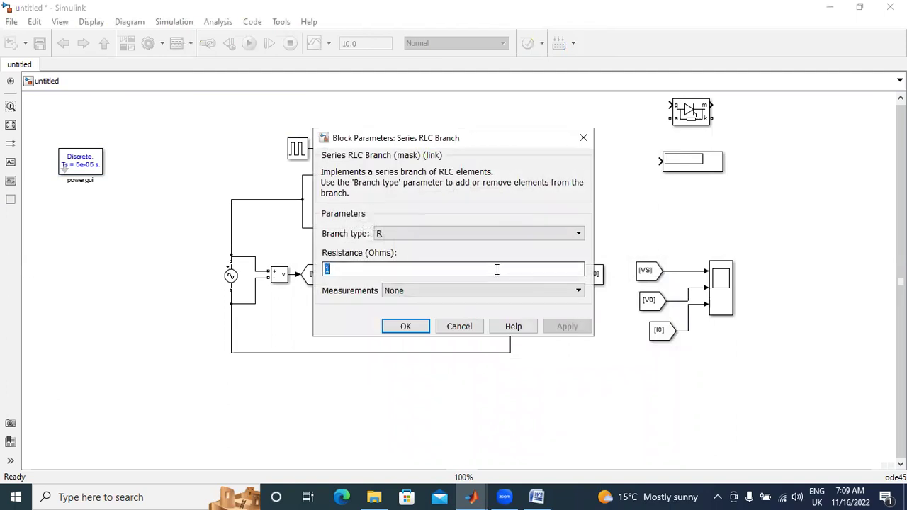
pyautogui.write('1')
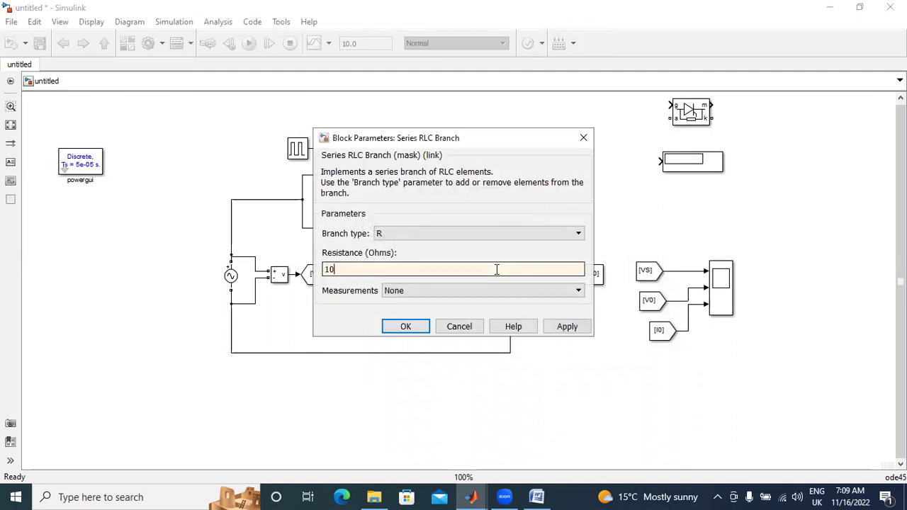
pyautogui.click(570, 327)
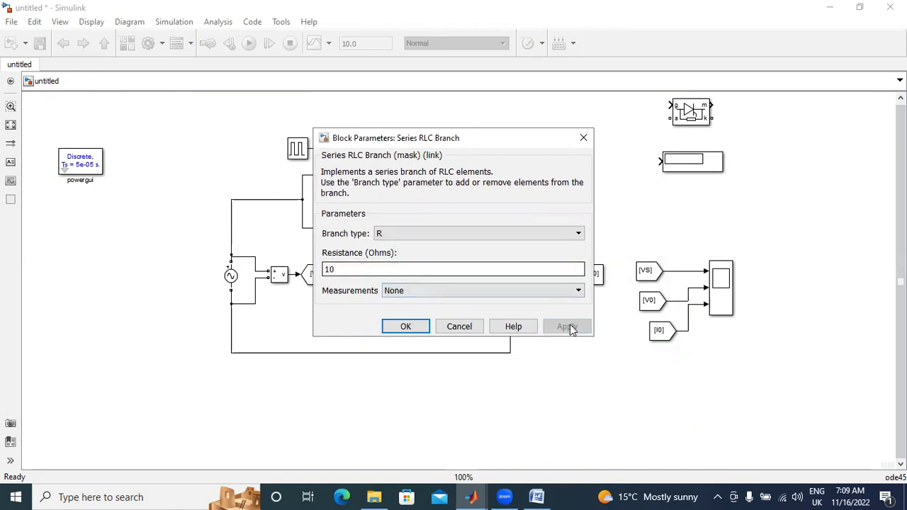
pyautogui.click(415, 330)
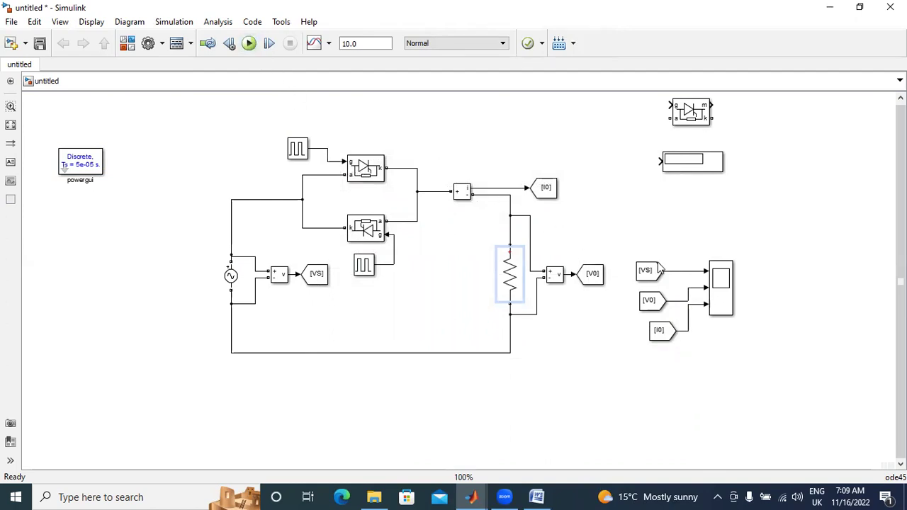
# Restore and re-maximize the model window while the 10 s simulation runs
pyautogui.click(859, 6)
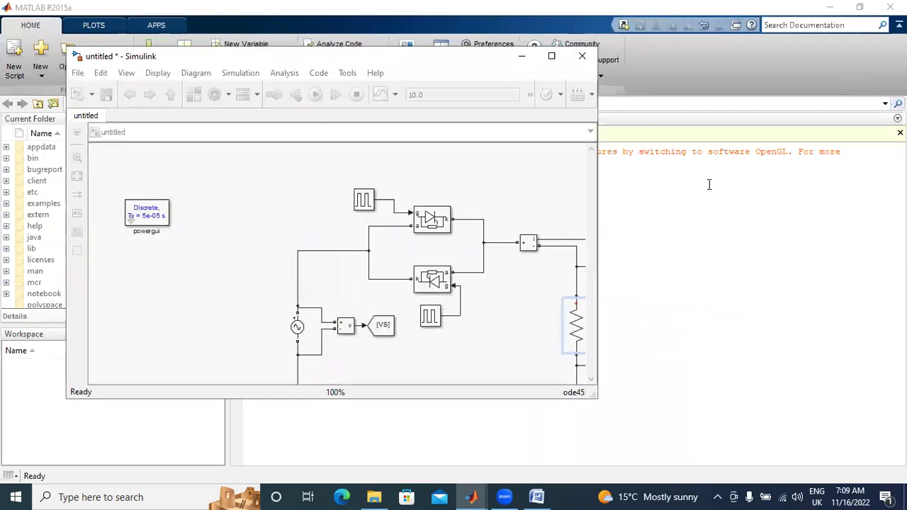
pyautogui.click(552, 57)
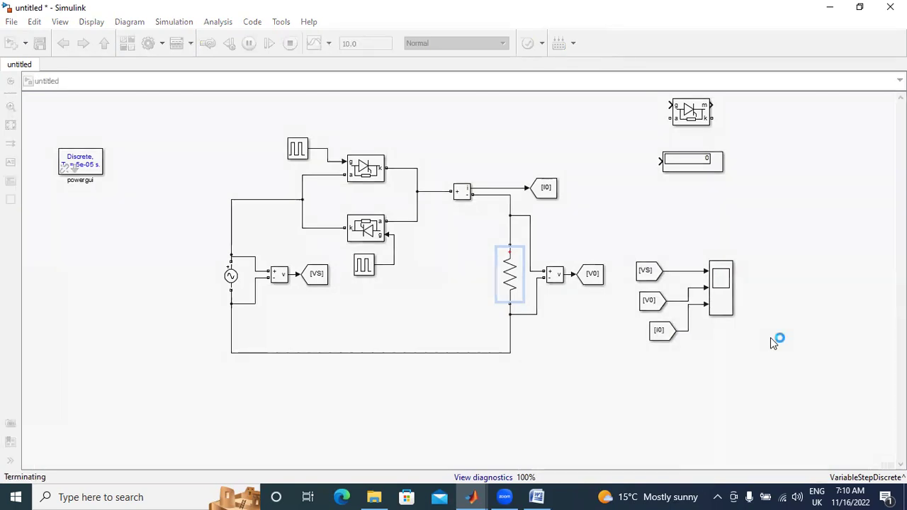
# Open the Scope full-screen and autoscale the source voltage, load voltage and current plots
pyautogui.doubleClick(724, 289)
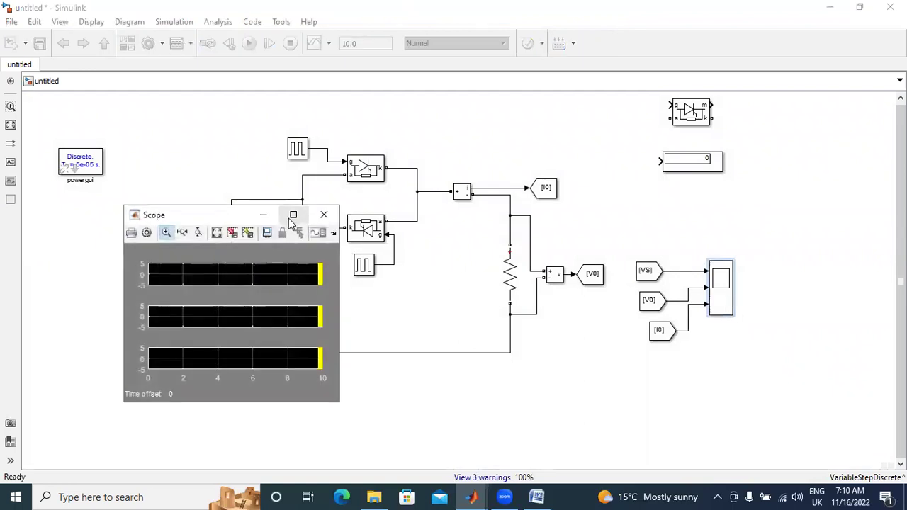
pyautogui.click(293, 214)
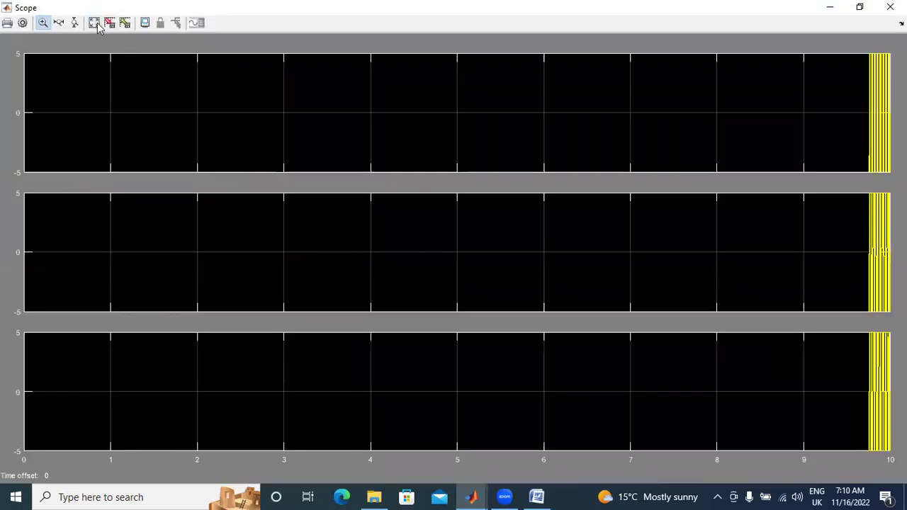
pyautogui.click(98, 22)
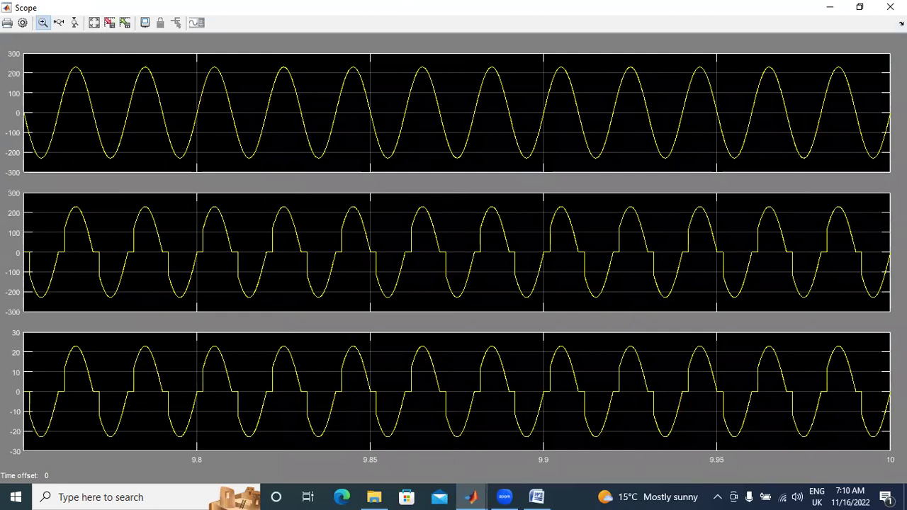
# Reopen the Scope and bring up its Parameters settings
pyautogui.click(890, 8)
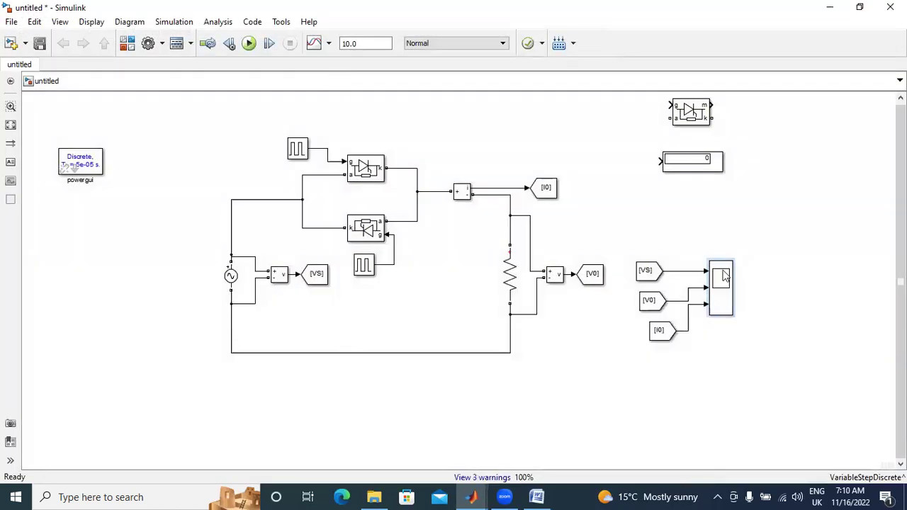
pyautogui.doubleClick(723, 276)
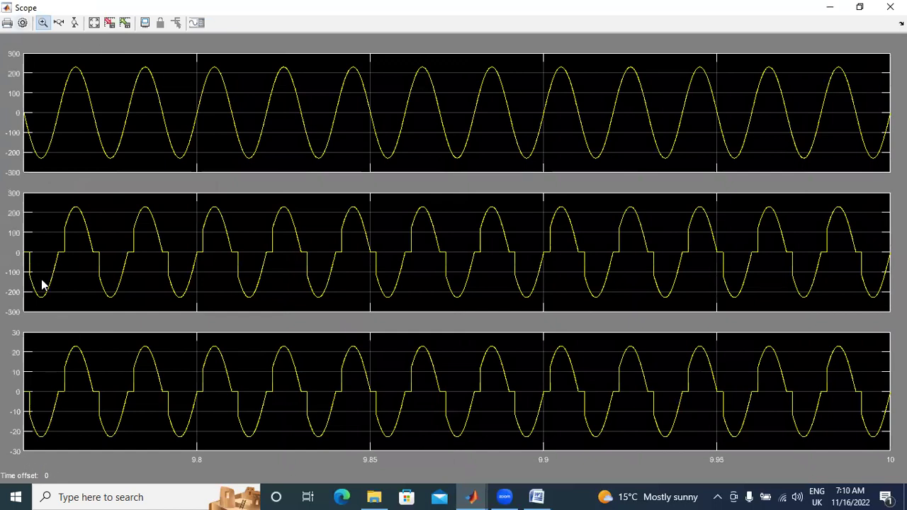
pyautogui.click(22, 22)
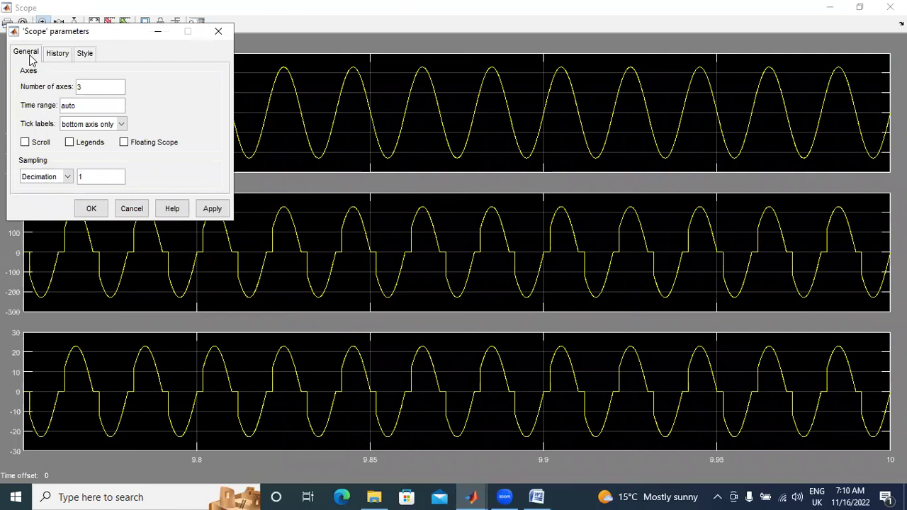
# Untick 'Limit data points to last' in the Scope's History settings and apply
pyautogui.click(62, 54)
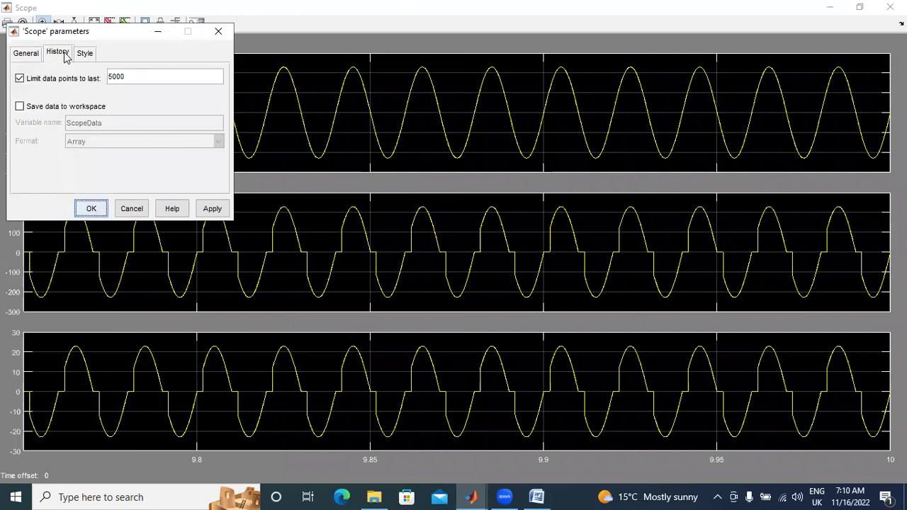
pyautogui.click(20, 78)
pyautogui.click(211, 208)
pyautogui.click(92, 211)
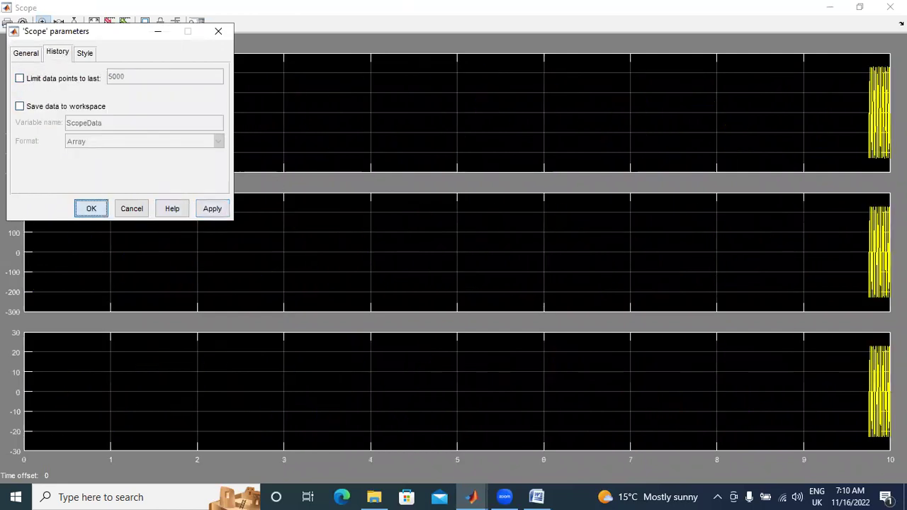
# Rerun the simulation and zoom the Scope's time axis to about 0.85–1.35 s
pyautogui.click(889, 7)
pyautogui.click(249, 43)
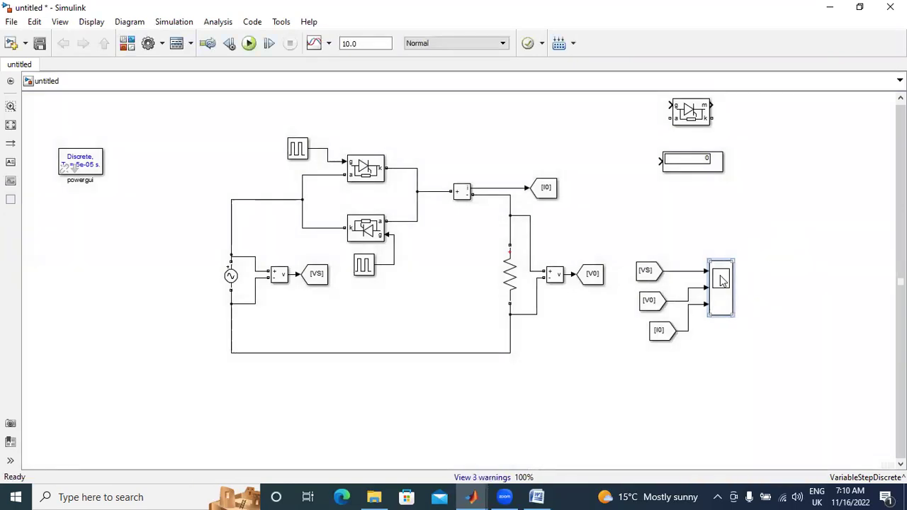
pyautogui.doubleClick(698, 271)
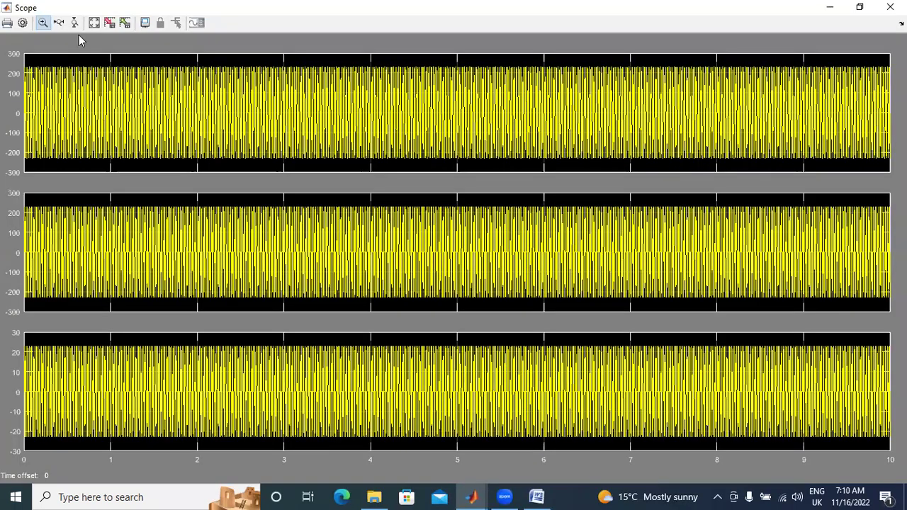
pyautogui.click(57, 23)
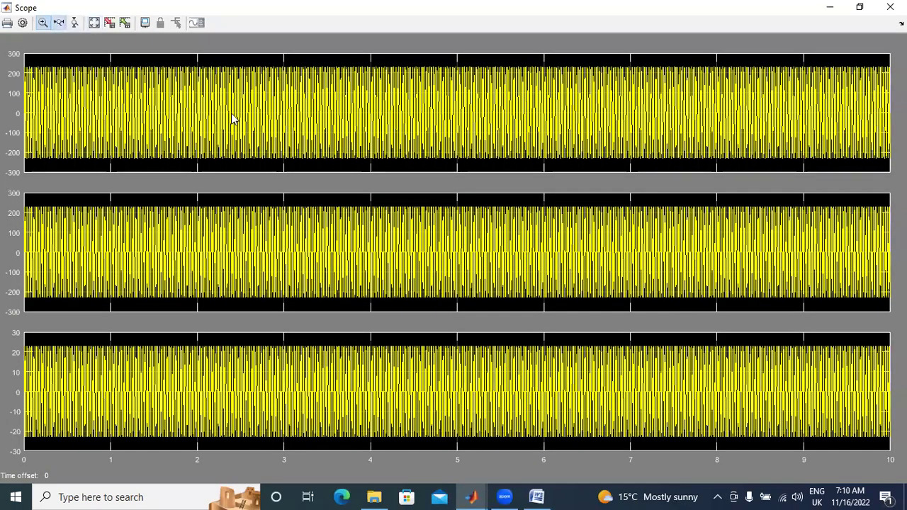
pyautogui.moveTo(79, 106); pyautogui.dragTo(356, 106)
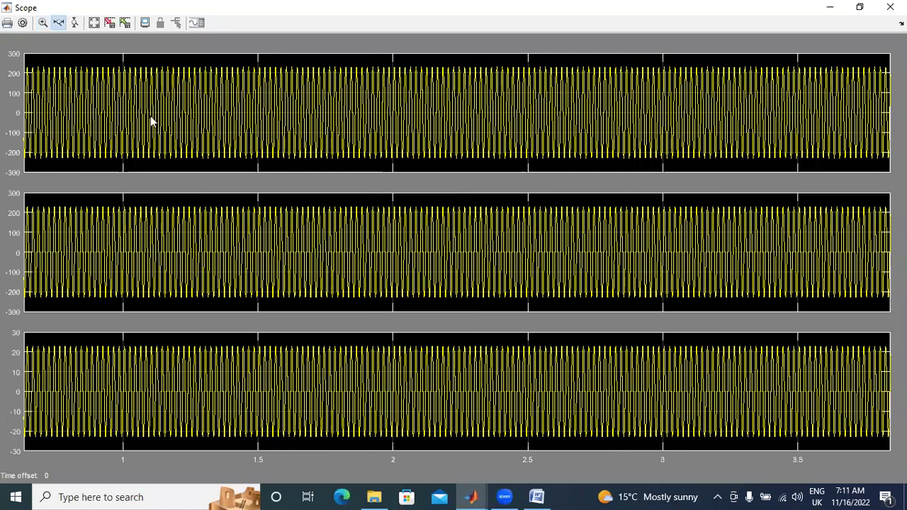
pyautogui.moveTo(62, 117); pyautogui.dragTo(389, 117)
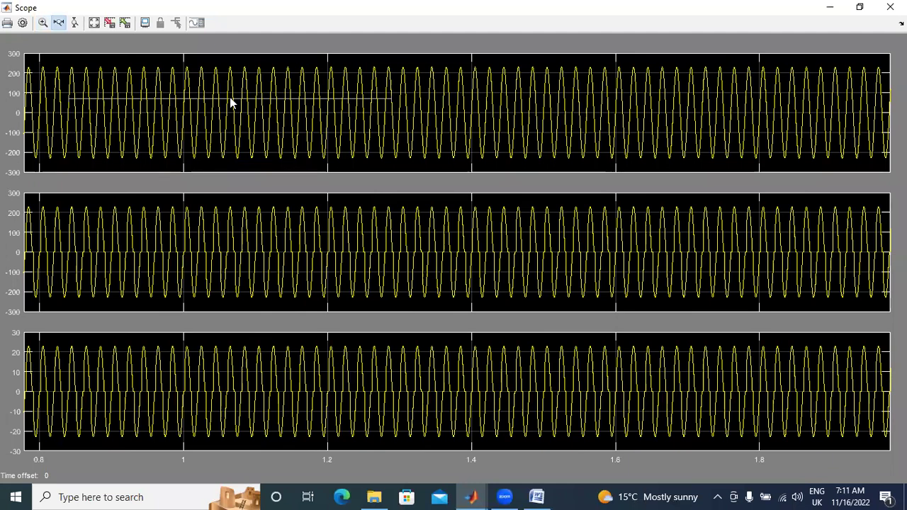
pyautogui.moveTo(75, 99); pyautogui.dragTo(437, 99)
pyautogui.moveTo(100, 91); pyautogui.dragTo(381, 91)
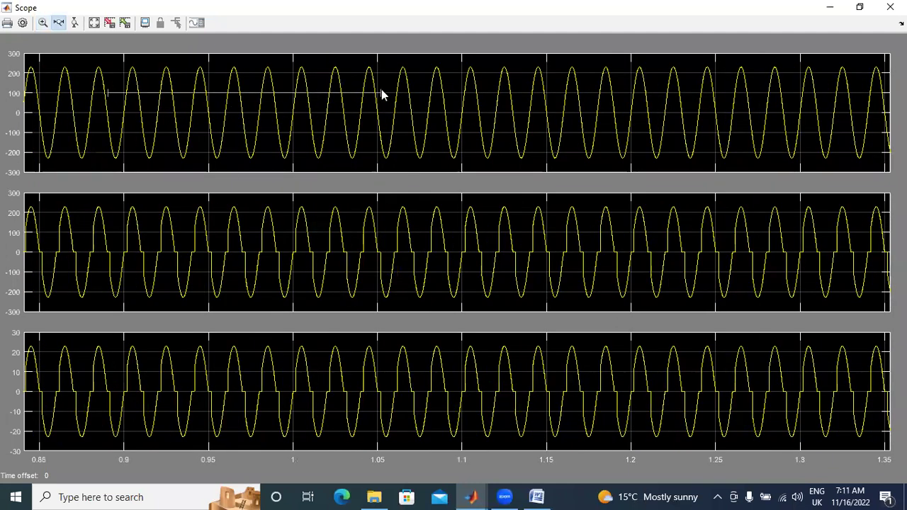
# Set the upper pulse generator's phase delay to 0.02*(60/360)
pyautogui.click(890, 7)
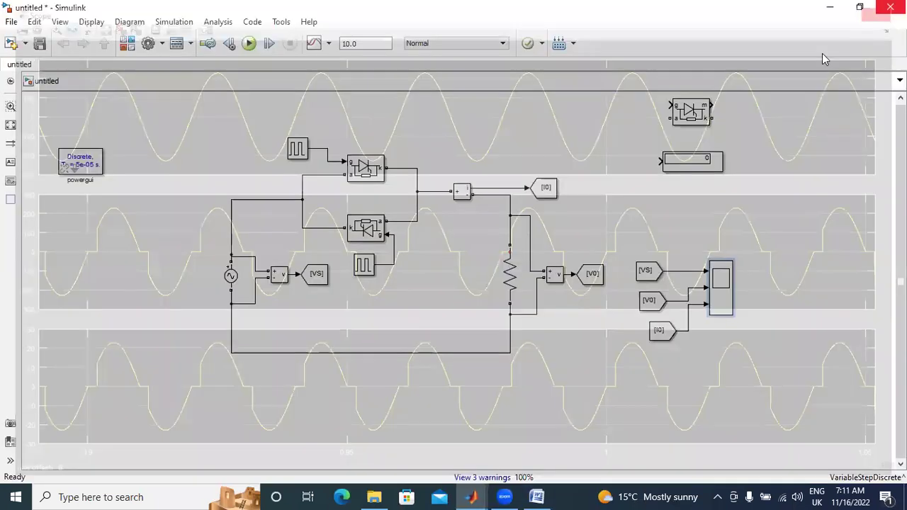
pyautogui.click(294, 152)
pyautogui.doubleClick(294, 151)
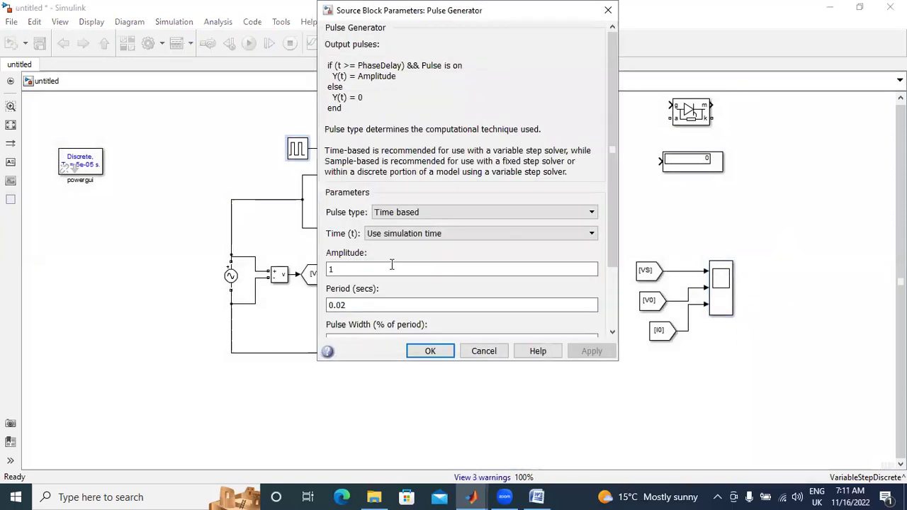
pyautogui.scroll(-3, 390, 265)
pyautogui.click(356, 298)
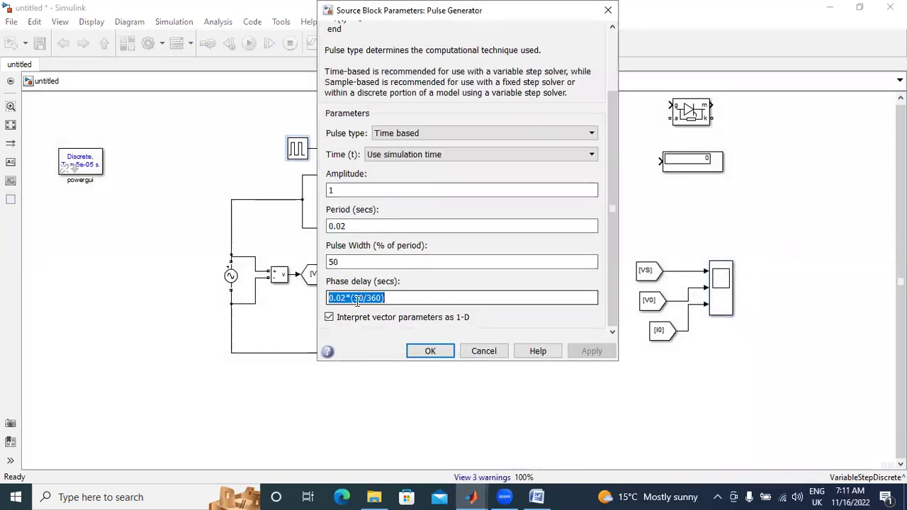
pyautogui.press('BackSpace')
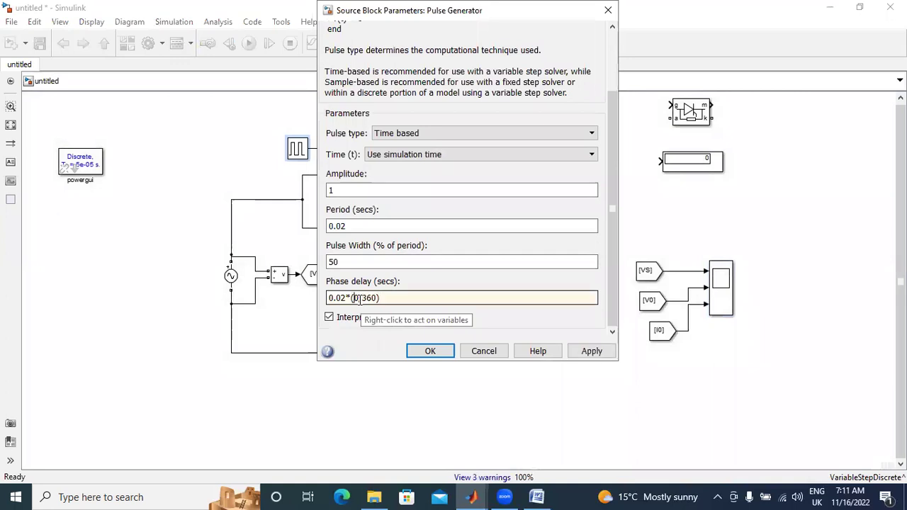
pyautogui.write('6')
pyautogui.click(590, 351)
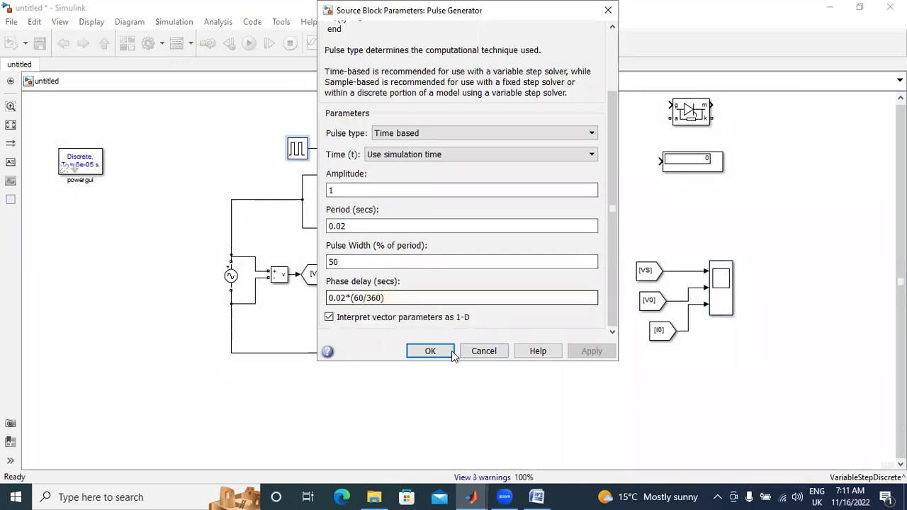
pyautogui.click(430, 351)
# Switch the lower pulse generator to external time source with phase delay 0.02*(240/360)
pyautogui.doubleClick(363, 264)
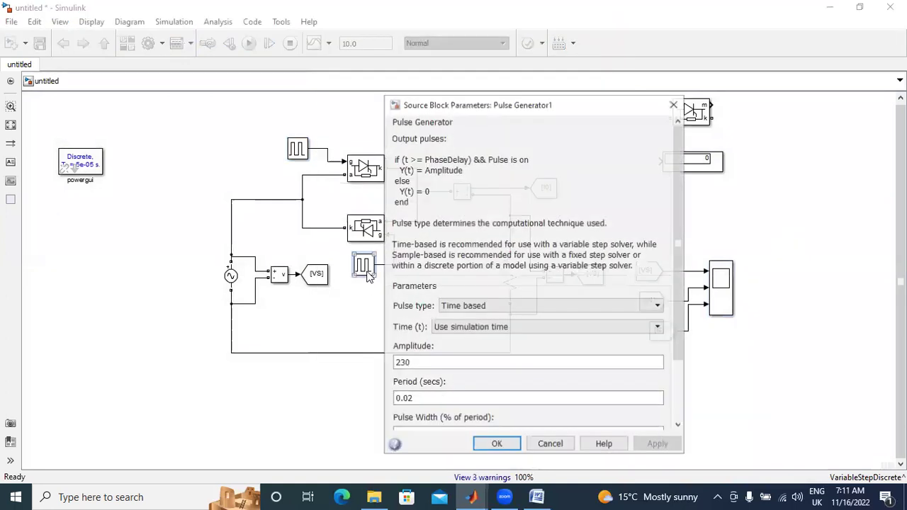
pyautogui.click(546, 327)
pyautogui.click(451, 342)
pyautogui.scroll(-3, 539, 356)
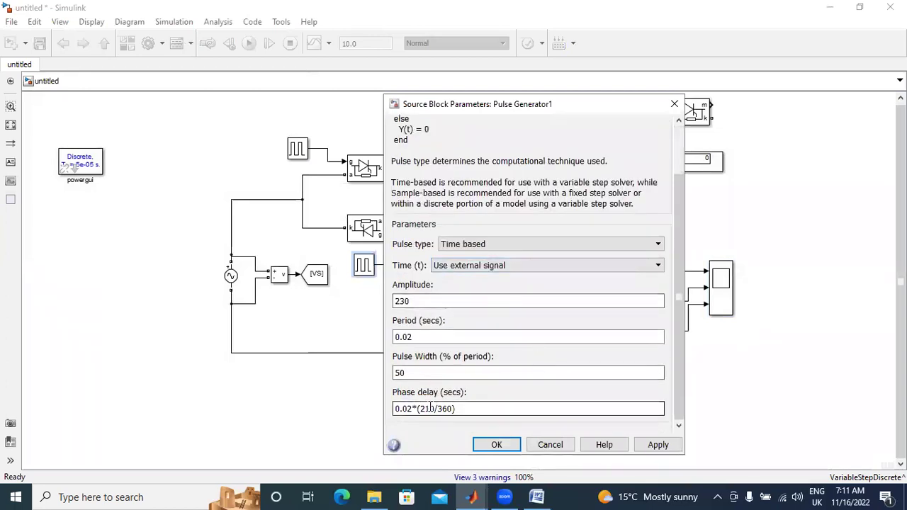
pyautogui.tripleClick(429, 408)
pyautogui.click(430, 411)
pyautogui.press('BackSpace')
pyautogui.write('5')
pyautogui.press('BackSpace')
pyautogui.write('4')
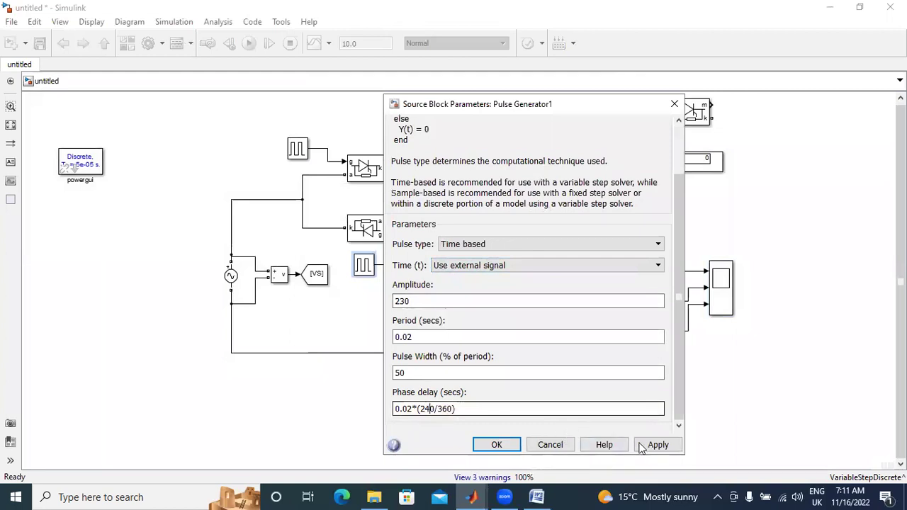
pyautogui.click(650, 445)
# Close the lower generator settings, run the model, and dismiss the simulation errors
pyautogui.click(496, 444)
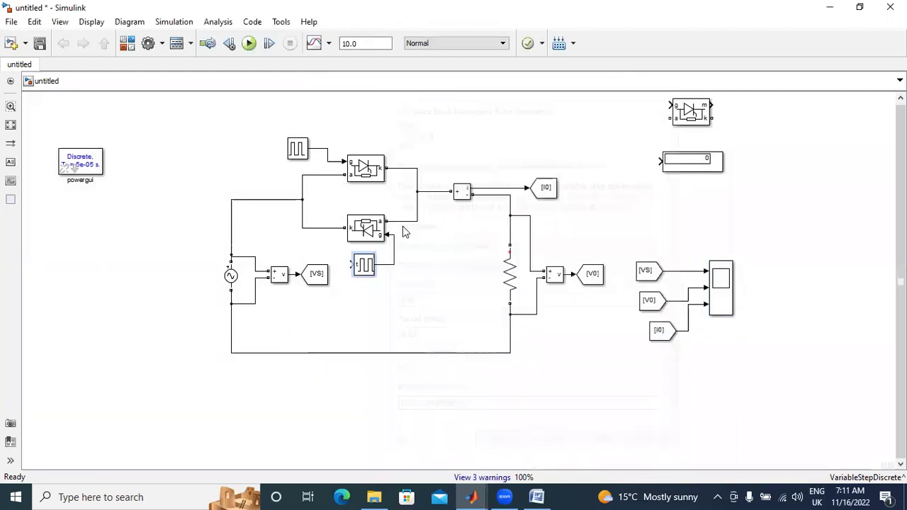
pyautogui.click(255, 43)
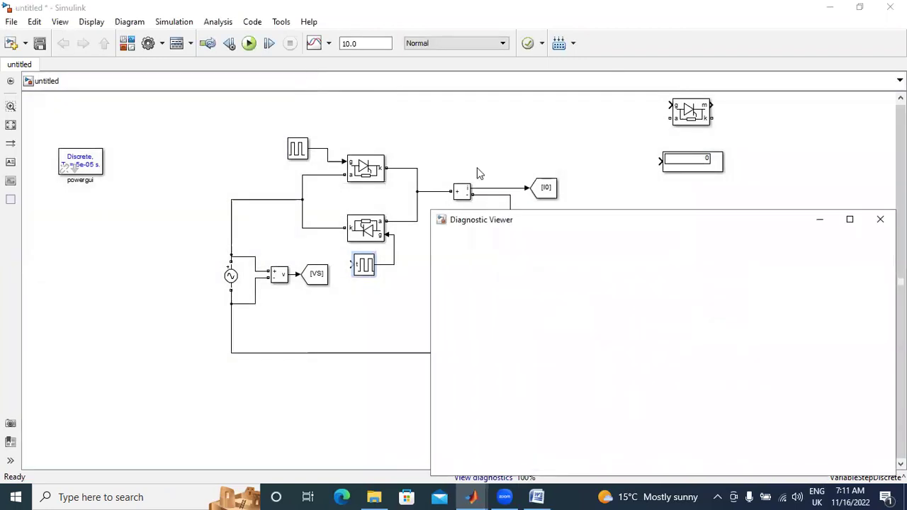
pyautogui.click(880, 219)
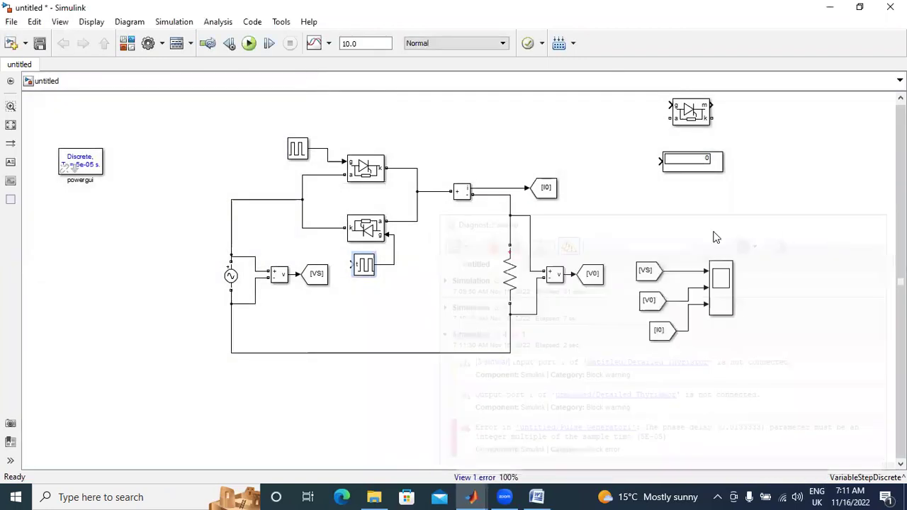
# Try a sample based pulse type on the lower pulse generator and check the upper one
pyautogui.doubleClick(371, 263)
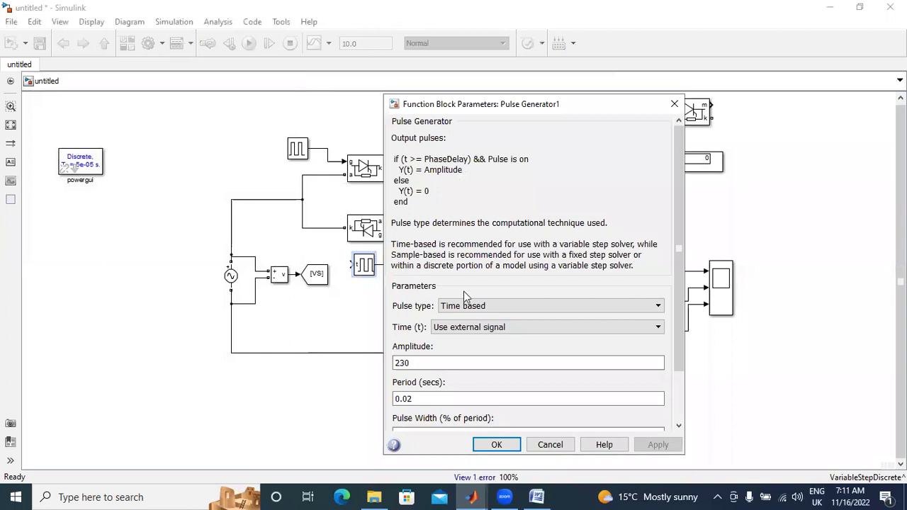
pyautogui.click(478, 311)
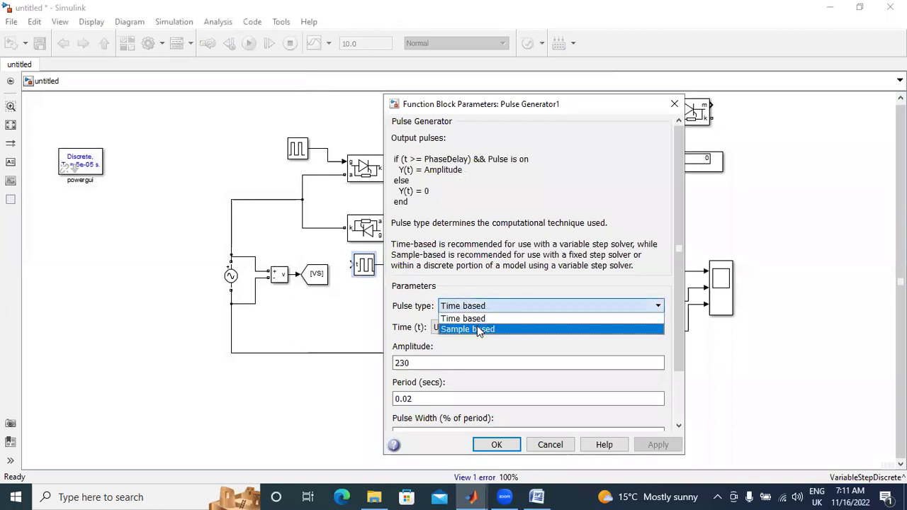
pyautogui.click(506, 328)
pyautogui.click(658, 444)
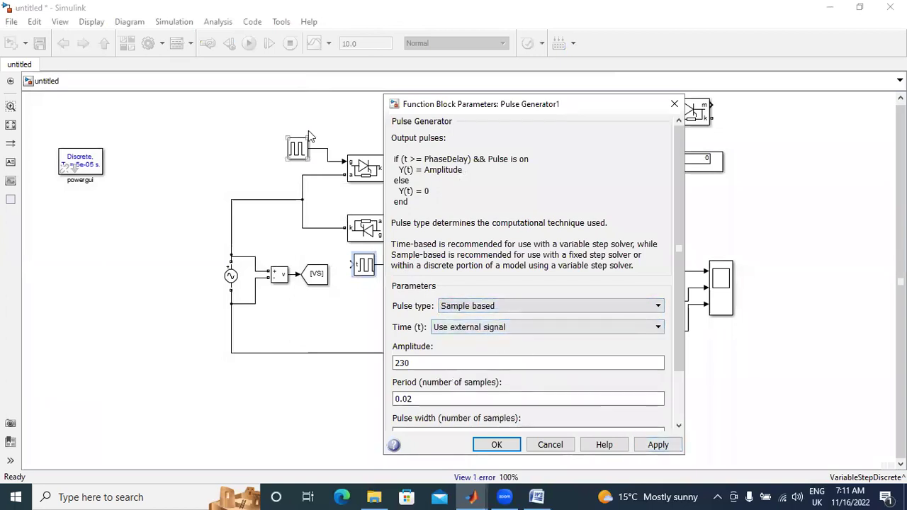
pyautogui.press('Return')
pyautogui.doubleClick(303, 151)
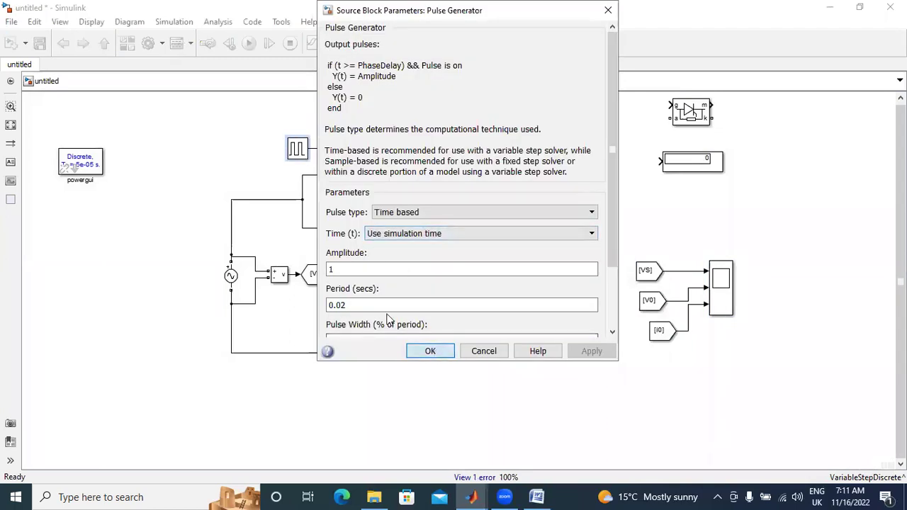
pyautogui.click(430, 350)
# Set the lower generator back to Time based pulse type with simulation time source
pyautogui.doubleClick(365, 264)
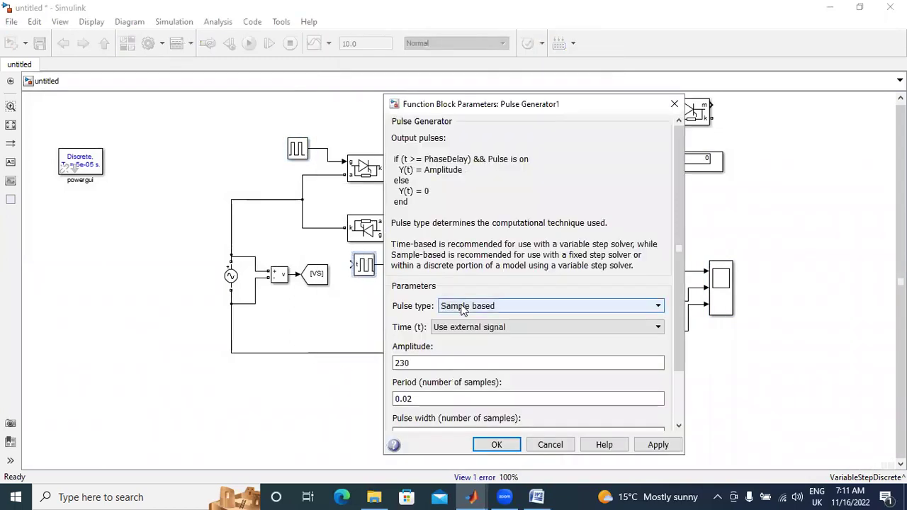
pyautogui.click(463, 326)
pyautogui.click(465, 340)
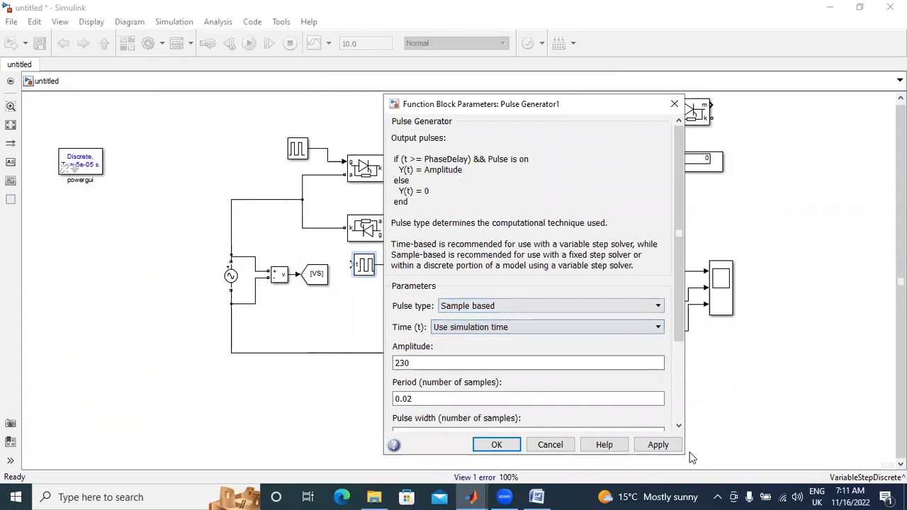
pyautogui.click(657, 444)
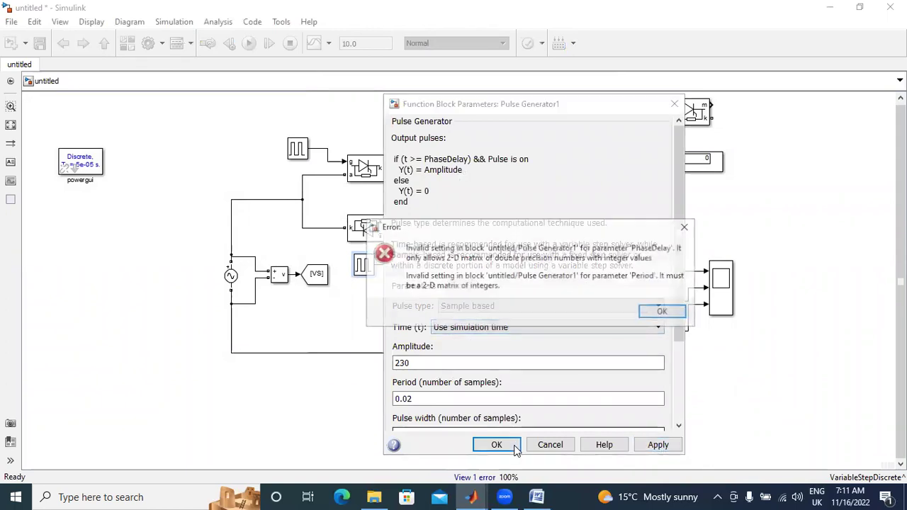
pyautogui.click(685, 226)
pyautogui.click(506, 305)
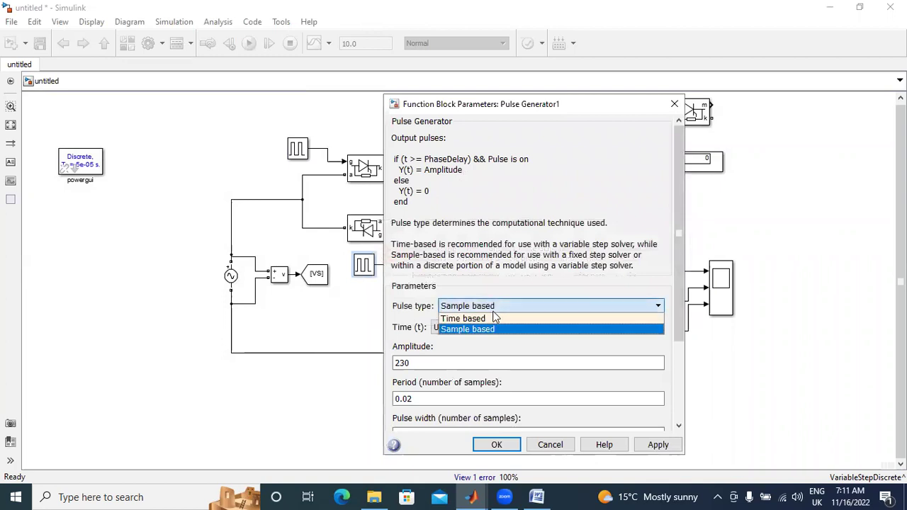
pyautogui.click(495, 319)
pyautogui.click(657, 445)
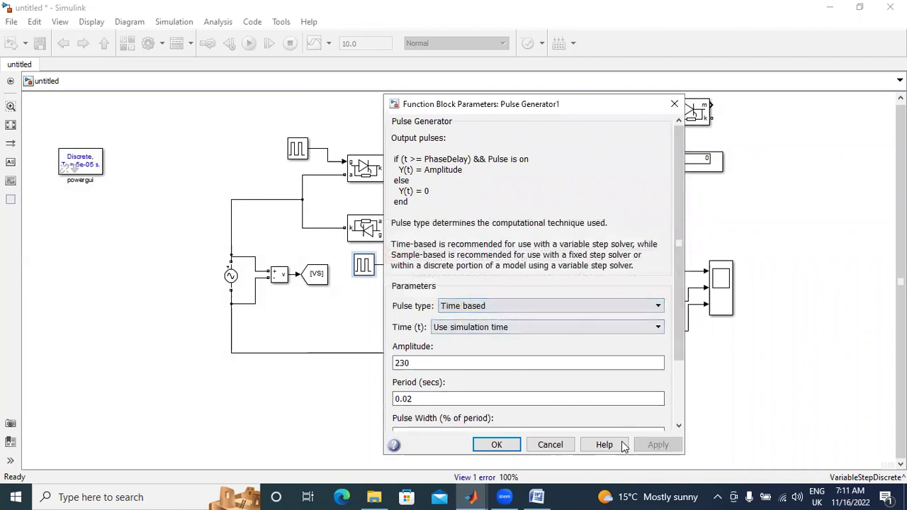
# Reconfirm Time based and Use simulation time on the lower generator and apply
pyautogui.click(539, 327)
pyautogui.click(539, 338)
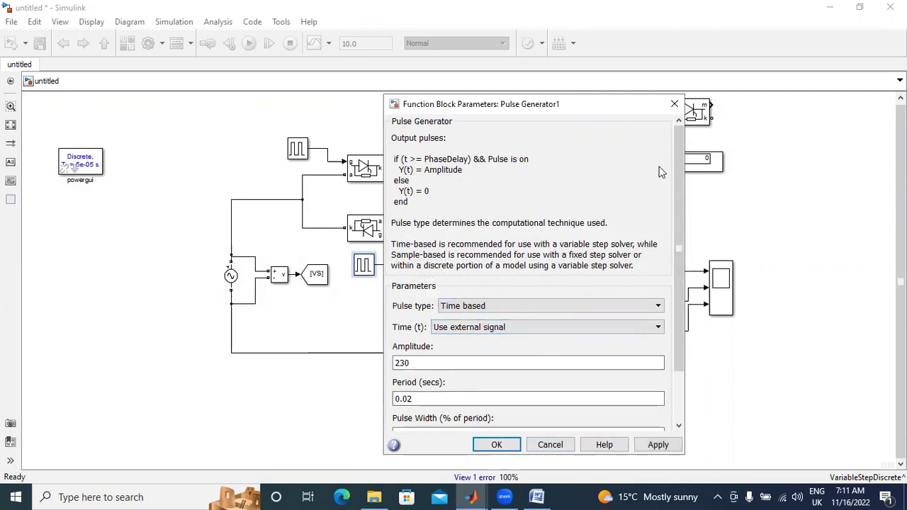
pyautogui.click(507, 304)
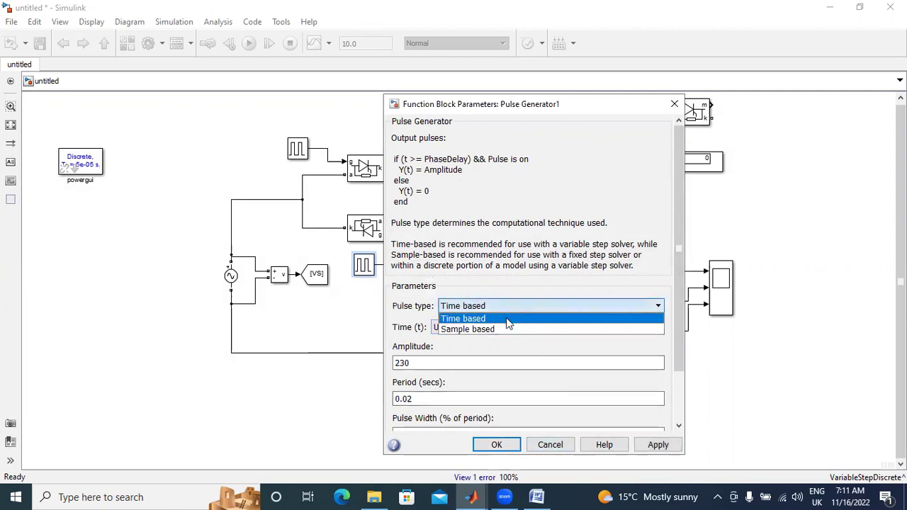
pyautogui.click(507, 320)
pyautogui.click(533, 328)
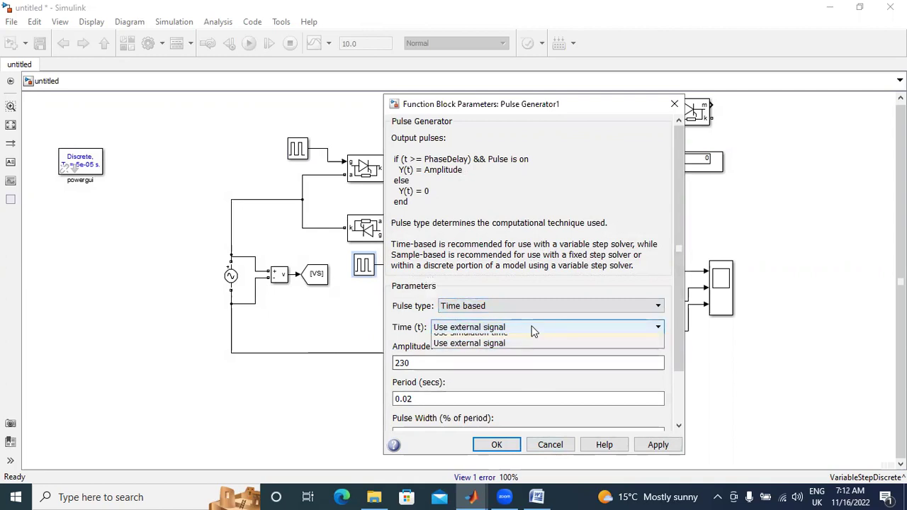
pyautogui.click(533, 338)
pyautogui.moveTo(676, 318); pyautogui.dragTo(664, 414)
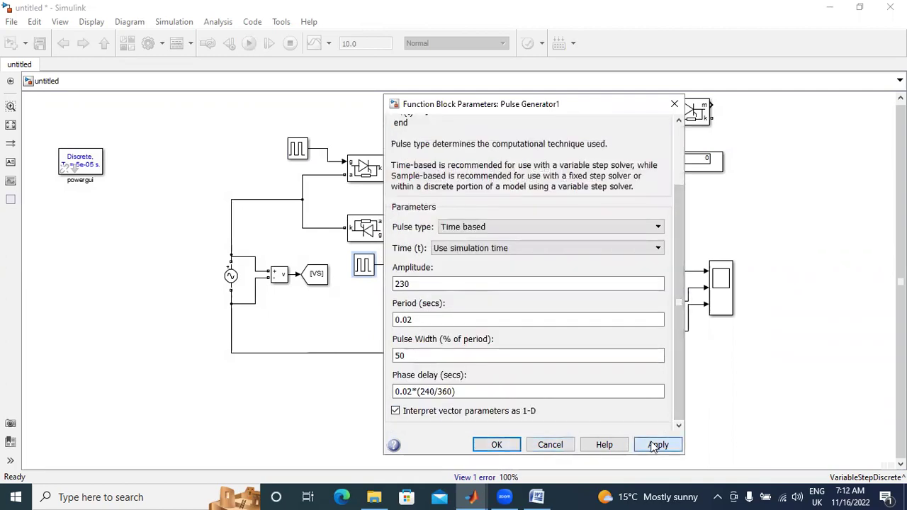
pyautogui.click(653, 445)
# Rerun with 60° firing and open the Scope autoscaled across the full 0–10 s run
pyautogui.click(497, 444)
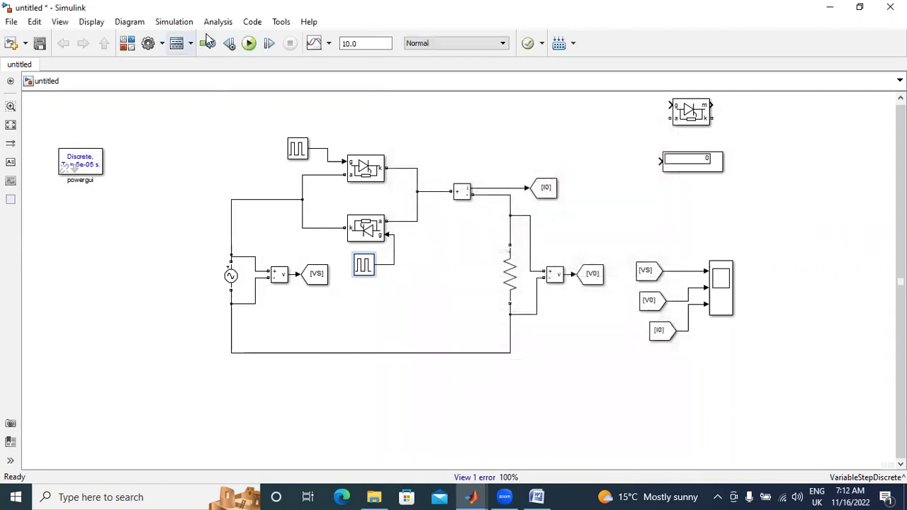
pyautogui.click(249, 43)
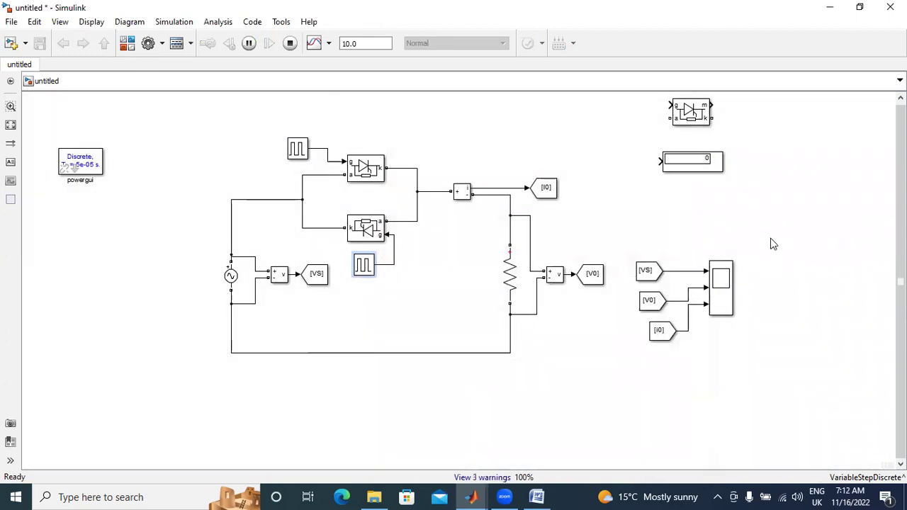
pyautogui.click(729, 282)
pyautogui.doubleClick(720, 282)
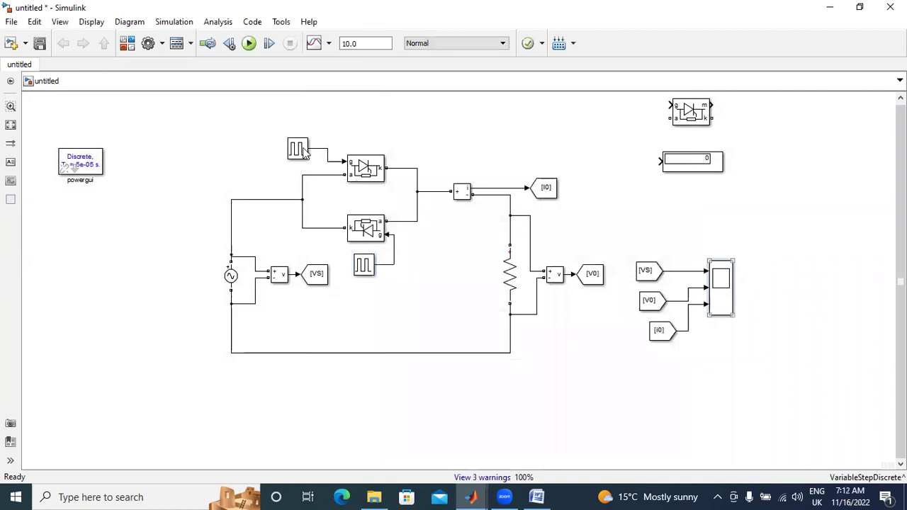
pyautogui.click(93, 22)
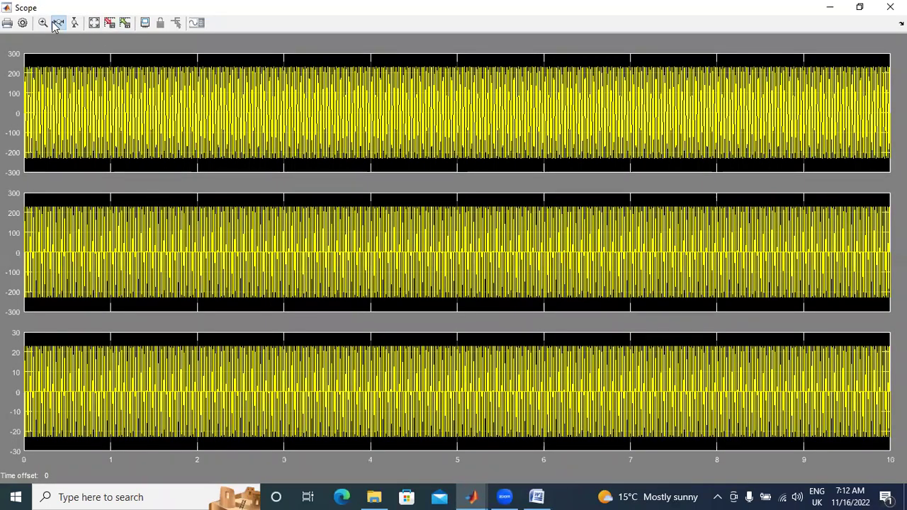
pyautogui.click(58, 22)
# Zoom to 0.5–5 s, then rerun the model over 0–0.2 s and autoscale the Scope
pyautogui.click(124, 108)
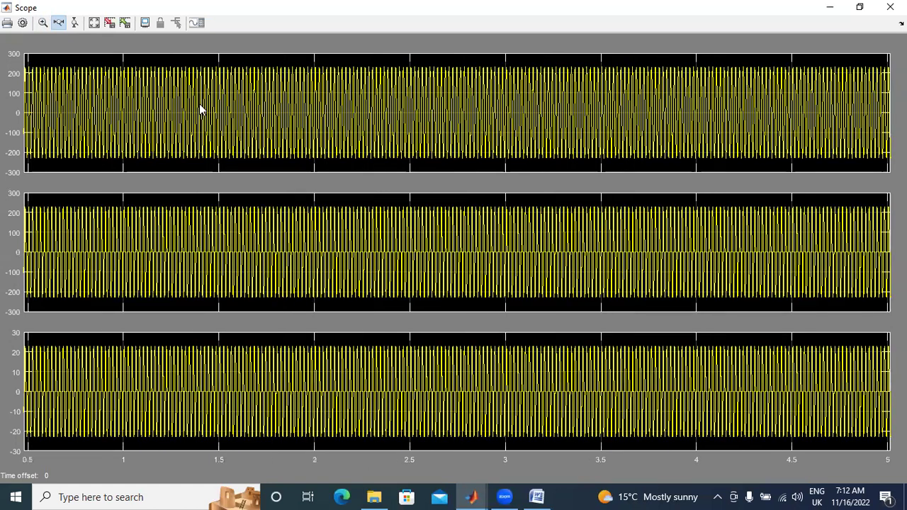
pyautogui.click(829, 7)
pyautogui.doubleClick(368, 44)
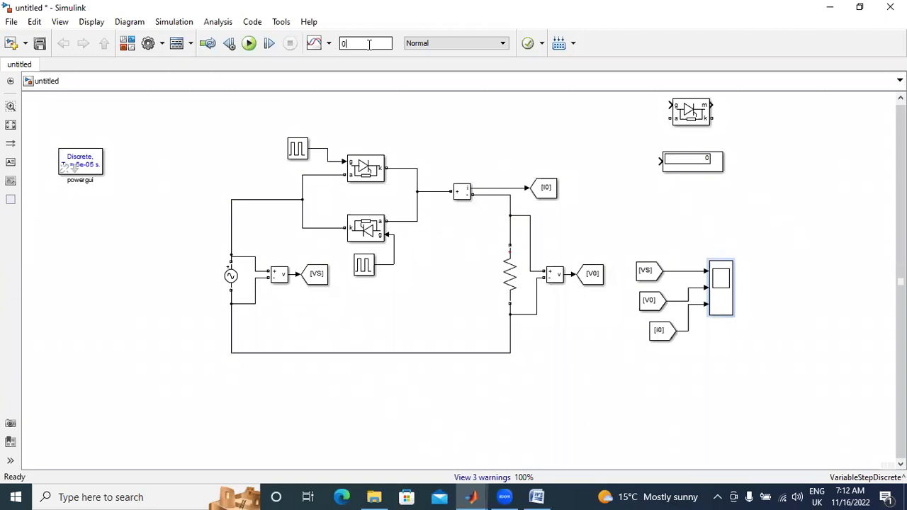
pyautogui.click(249, 43)
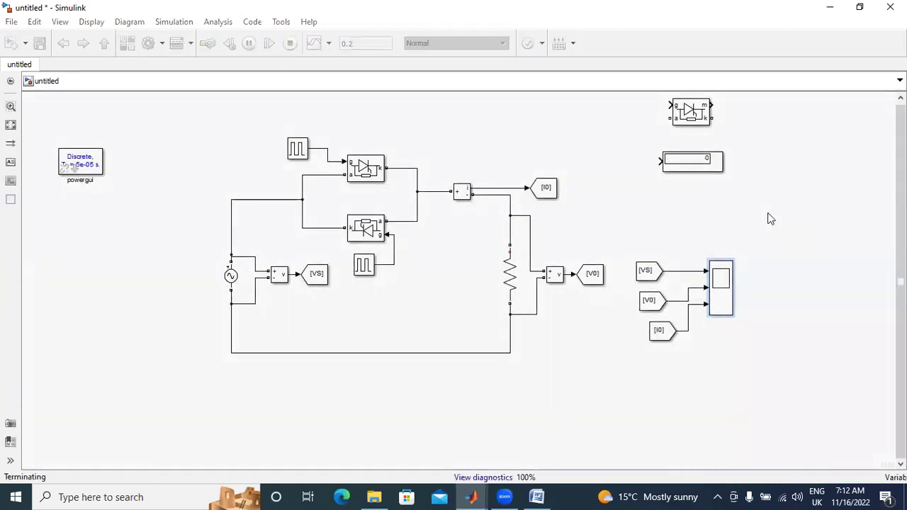
pyautogui.doubleClick(715, 285)
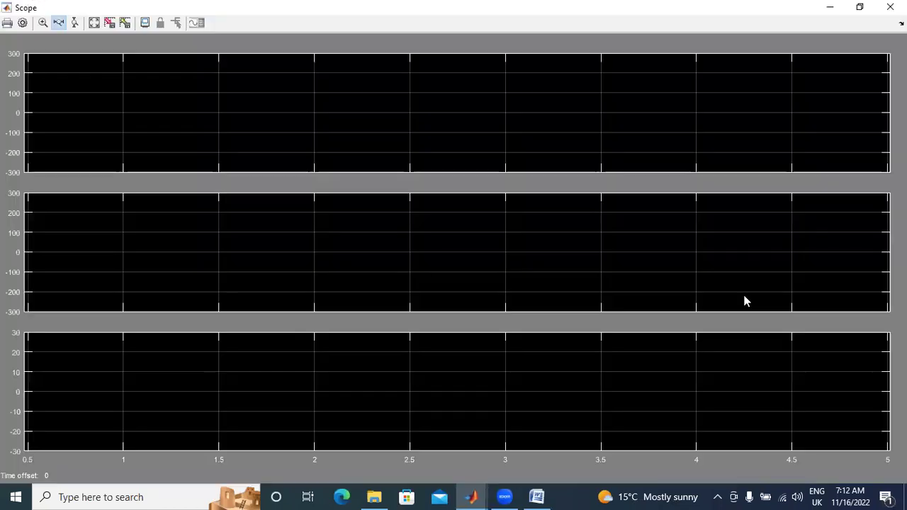
pyautogui.click(94, 23)
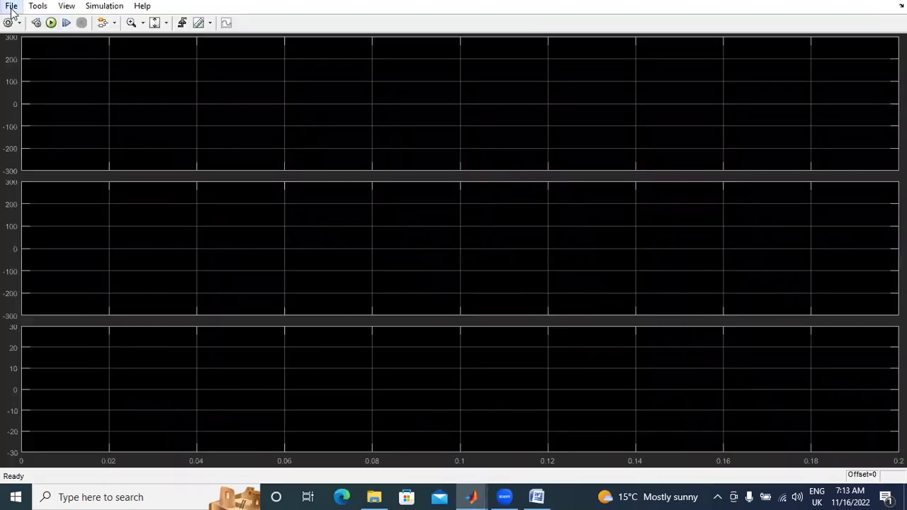
# Print the Scope to MATLAB Figure 1 and open its Figure Properties editor
pyautogui.click(12, 8)
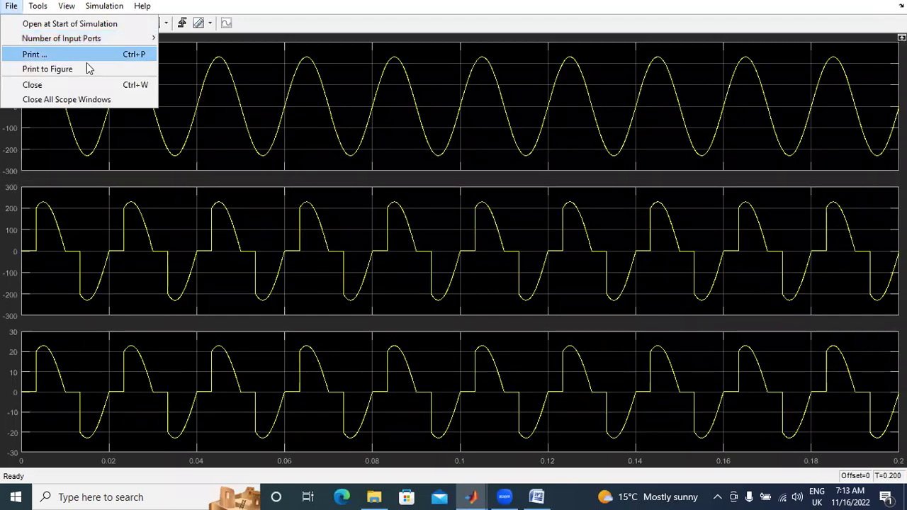
pyautogui.click(38, 67)
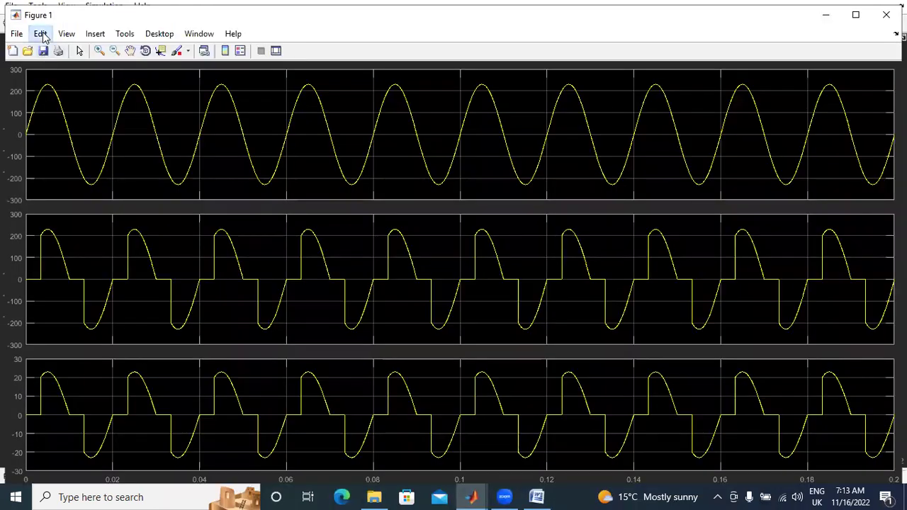
pyautogui.click(41, 34)
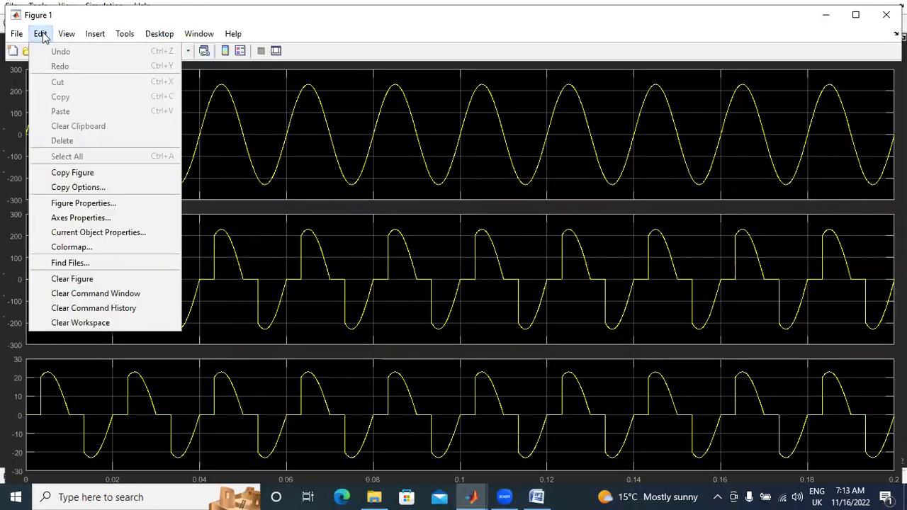
pyautogui.click(84, 203)
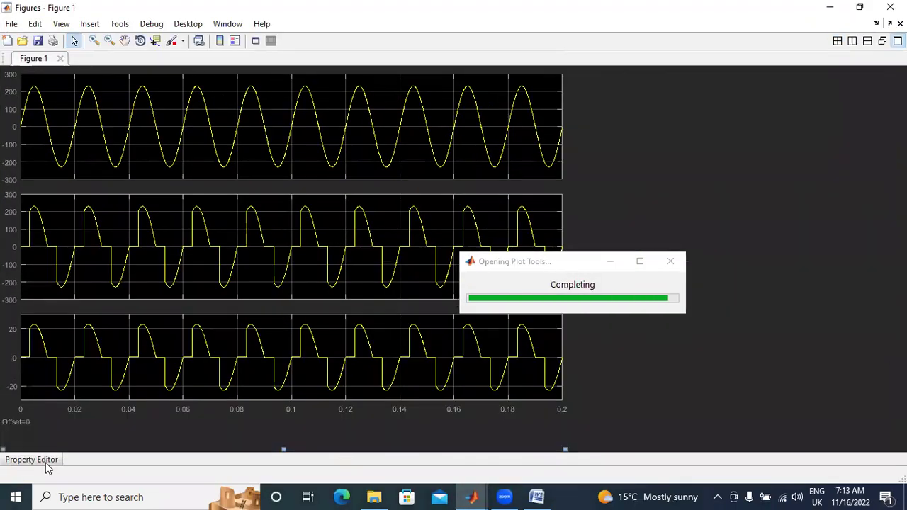
# Set the Figure 1 background colour to white
pyautogui.click(47, 462)
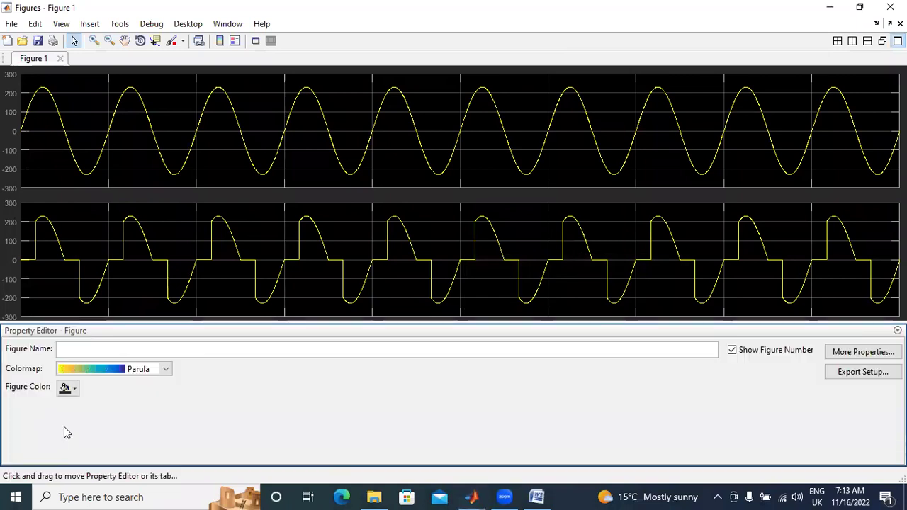
pyautogui.click(72, 390)
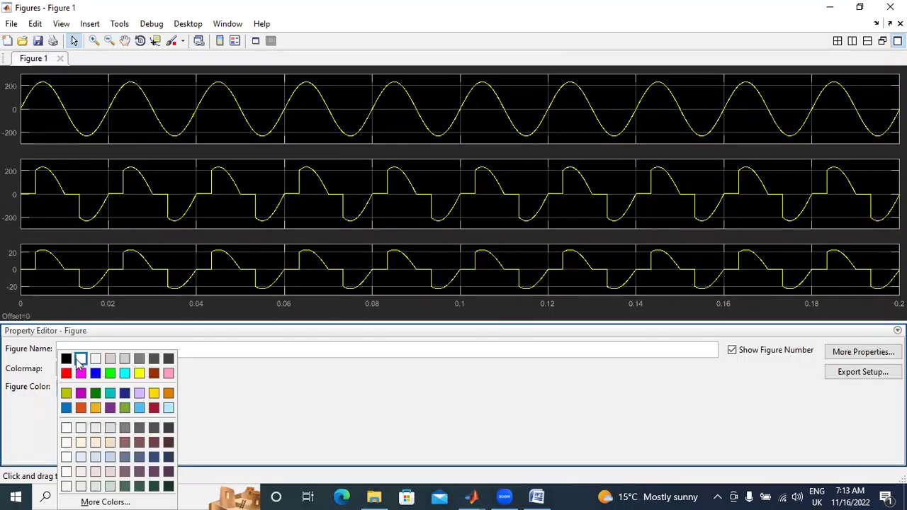
pyautogui.click(80, 359)
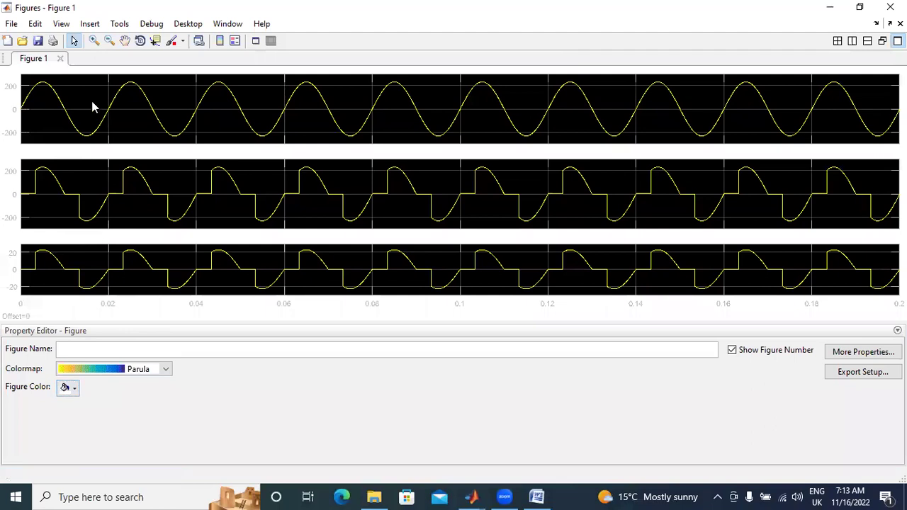
# Give each of the three axes a white background
pyautogui.click(92, 103)
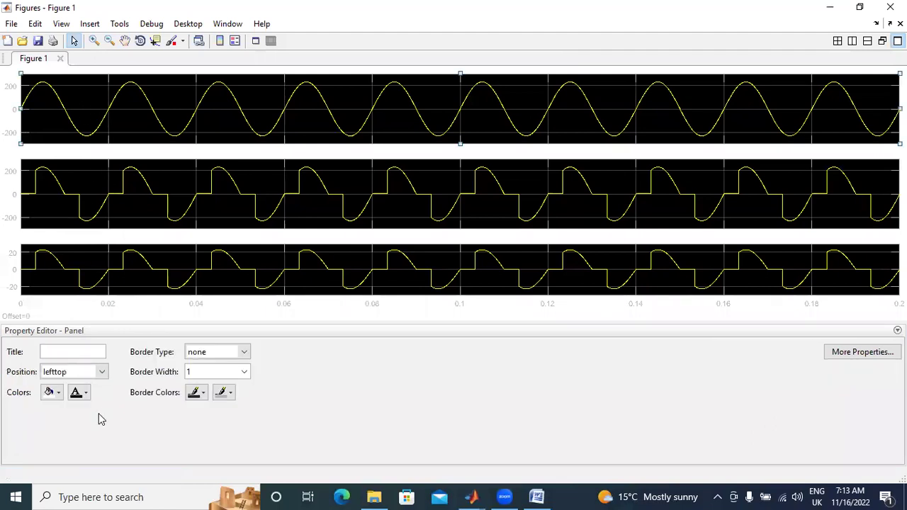
pyautogui.click(57, 409)
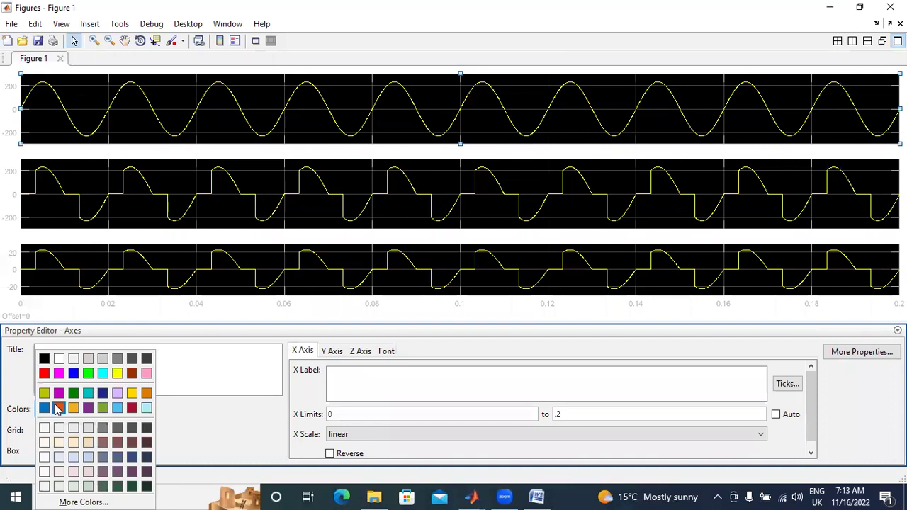
pyautogui.click(59, 359)
pyautogui.click(92, 181)
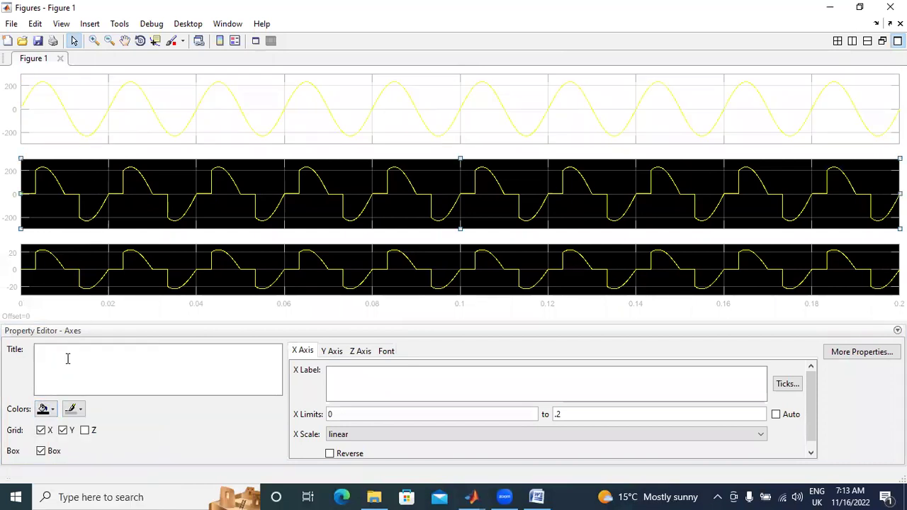
pyautogui.click(53, 411)
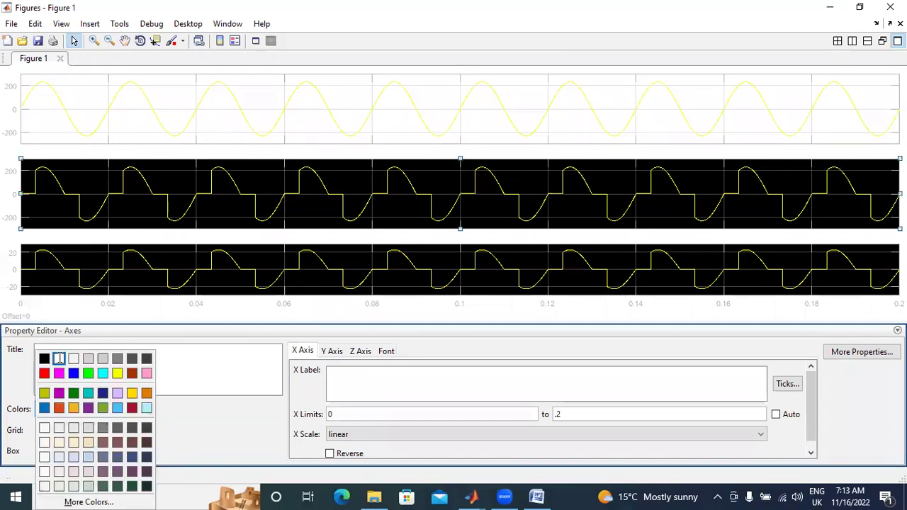
pyautogui.click(60, 358)
pyautogui.click(91, 256)
pyautogui.click(53, 410)
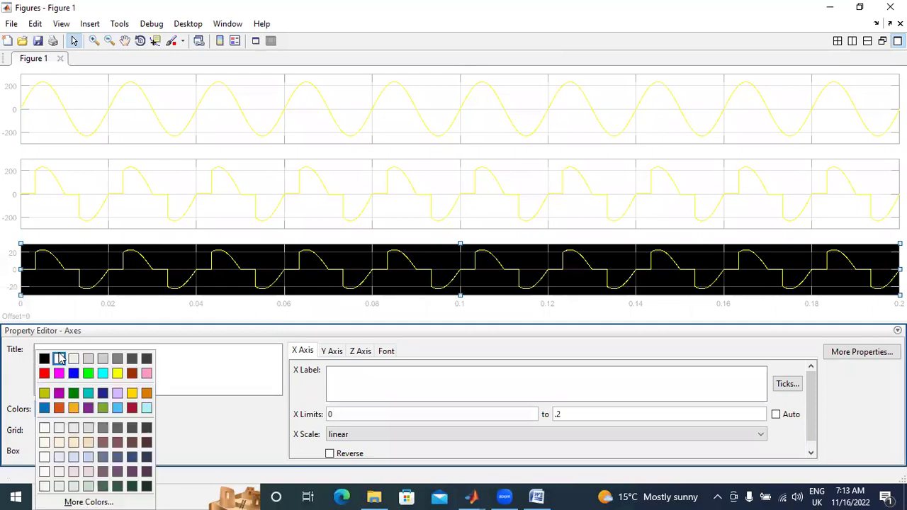
pyautogui.click(60, 357)
# Make the top source-voltage trace 3.0 wide and red
pyautogui.click(79, 134)
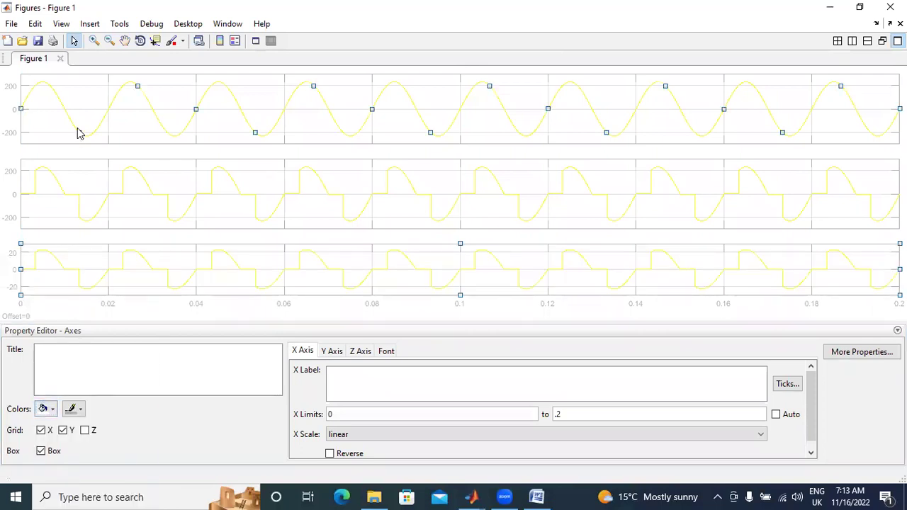
pyautogui.click(755, 378)
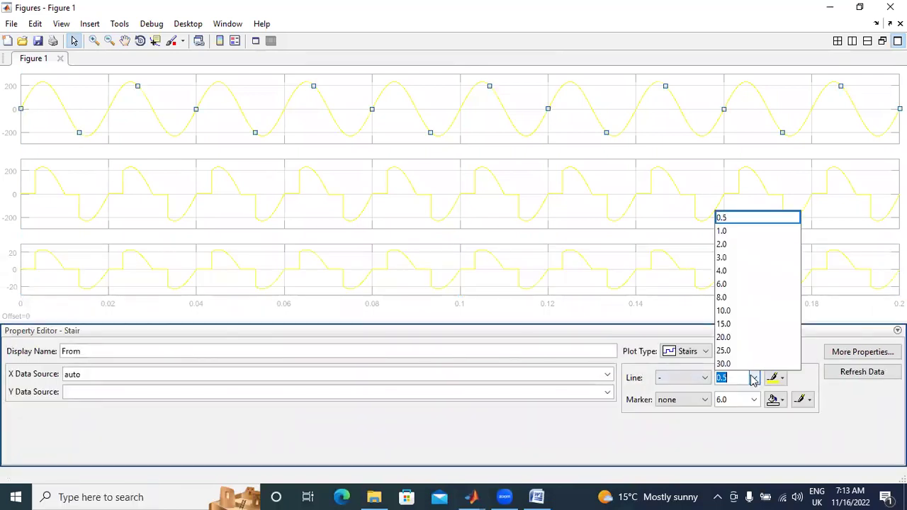
pyautogui.click(733, 260)
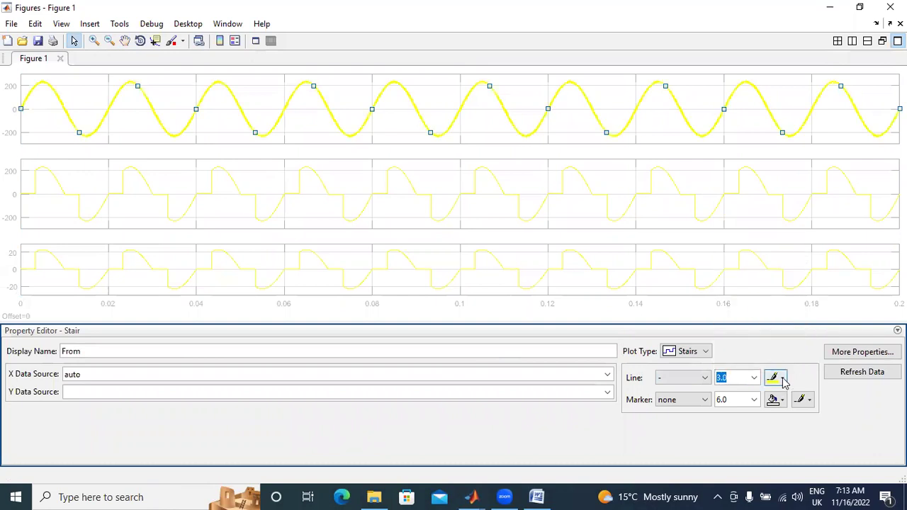
pyautogui.click(782, 378)
pyautogui.click(774, 373)
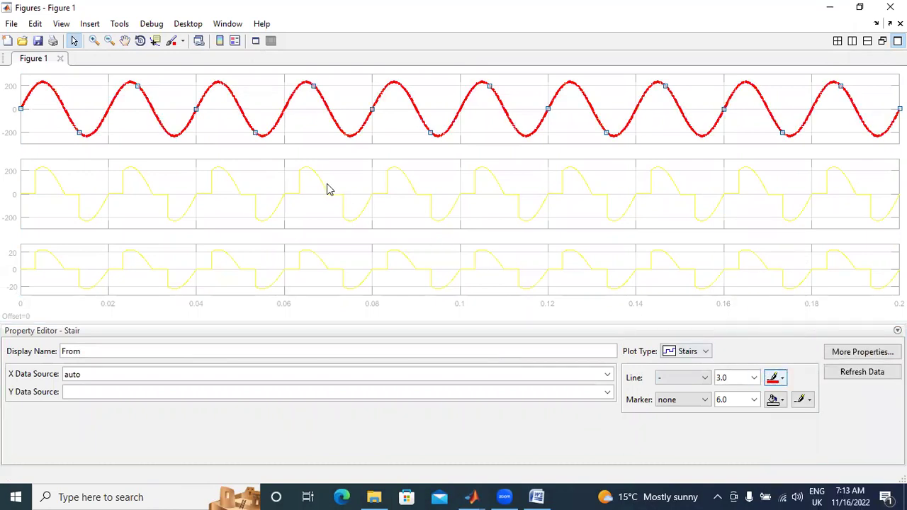
# Make the load voltage and load current traces 3.0 wide and blue
pyautogui.click(327, 191)
pyautogui.click(754, 377)
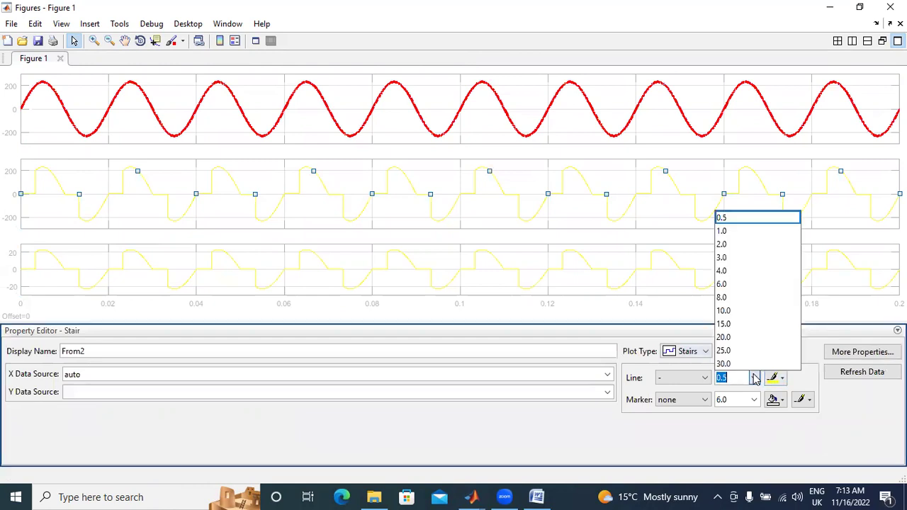
pyautogui.click(733, 267)
pyautogui.click(781, 378)
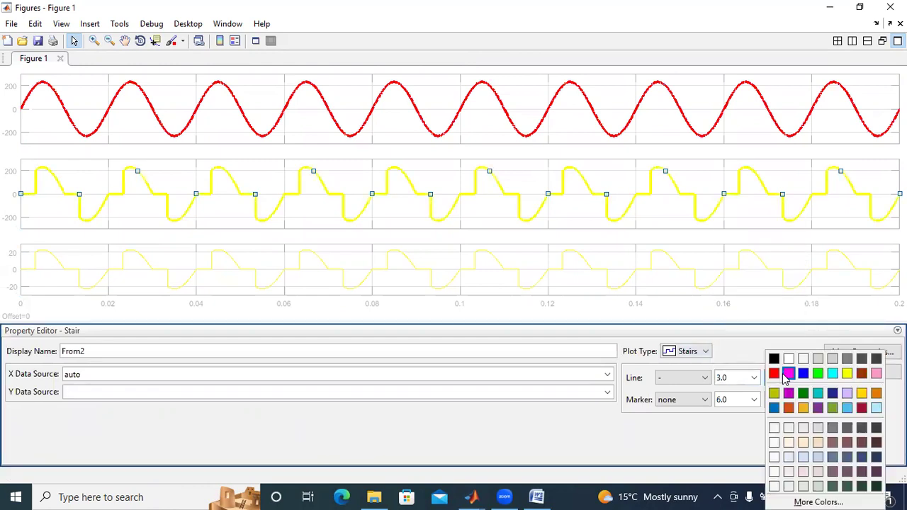
pyautogui.click(796, 380)
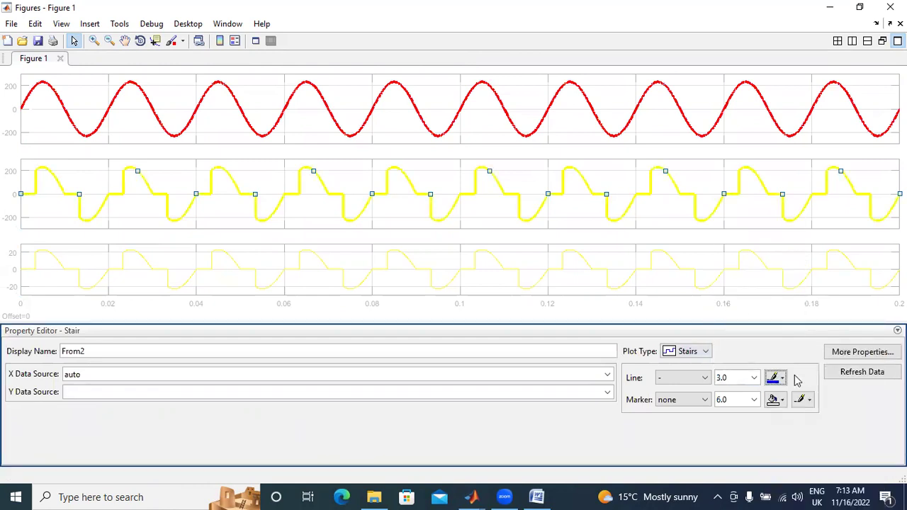
pyautogui.click(412, 268)
pyautogui.click(755, 377)
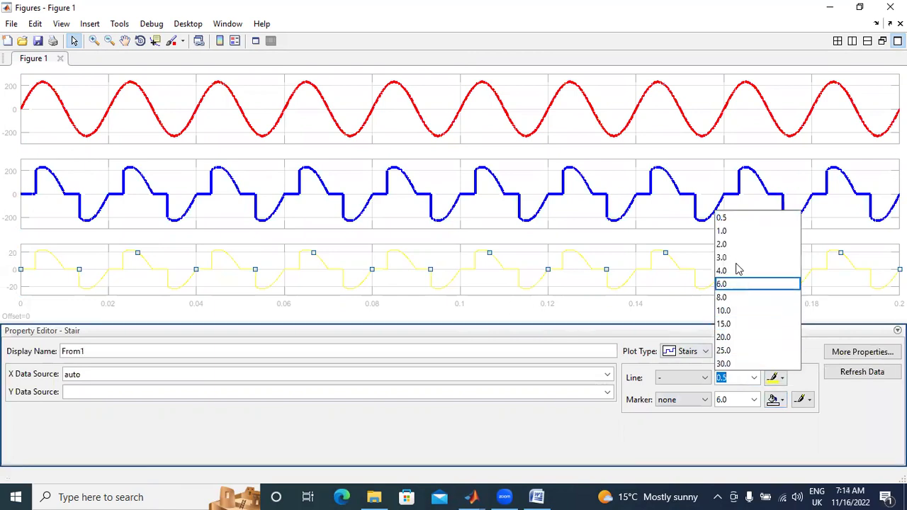
pyautogui.click(733, 259)
pyautogui.click(779, 378)
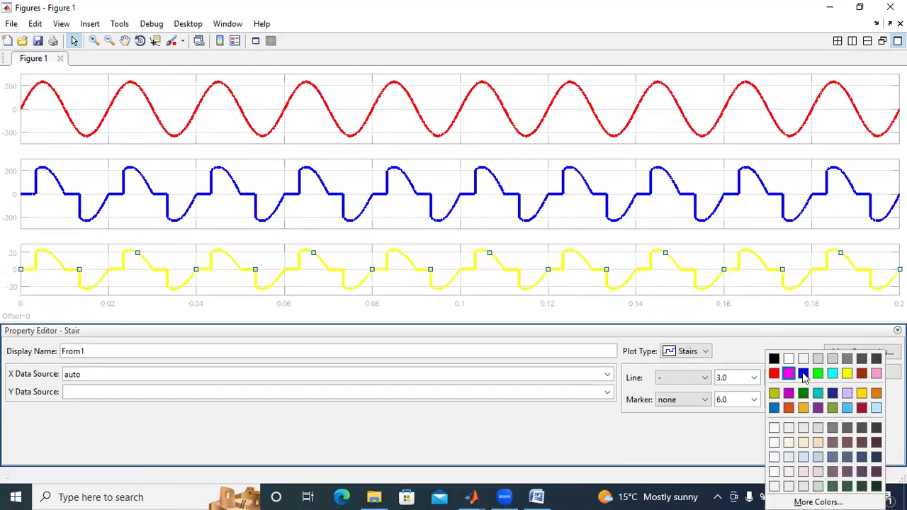
pyautogui.click(803, 374)
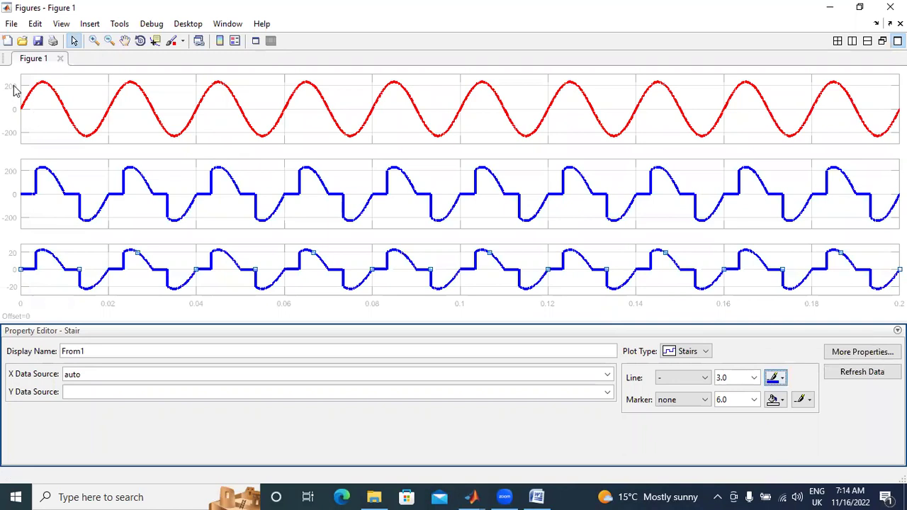
# Give the top plot black axis lines, 14-point tick text and y-axis label VS
pyautogui.click(12, 90)
pyautogui.click(73, 408)
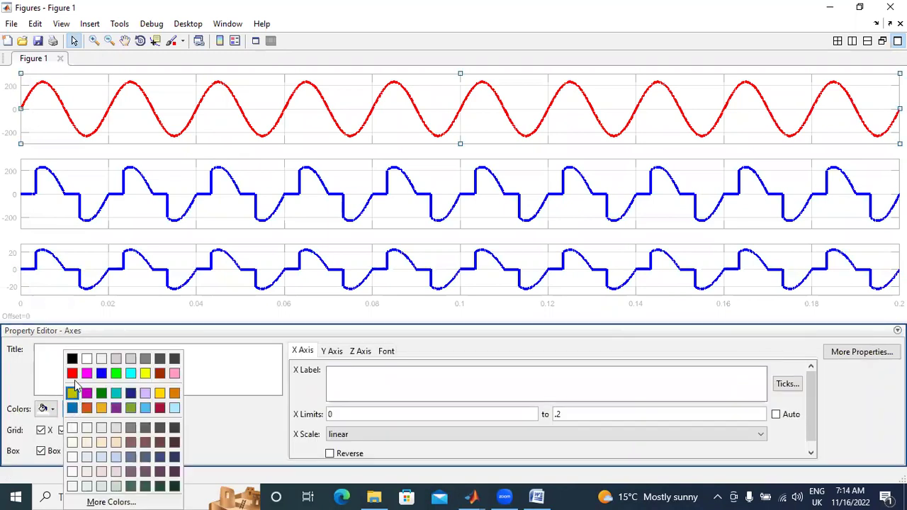
pyautogui.click(72, 358)
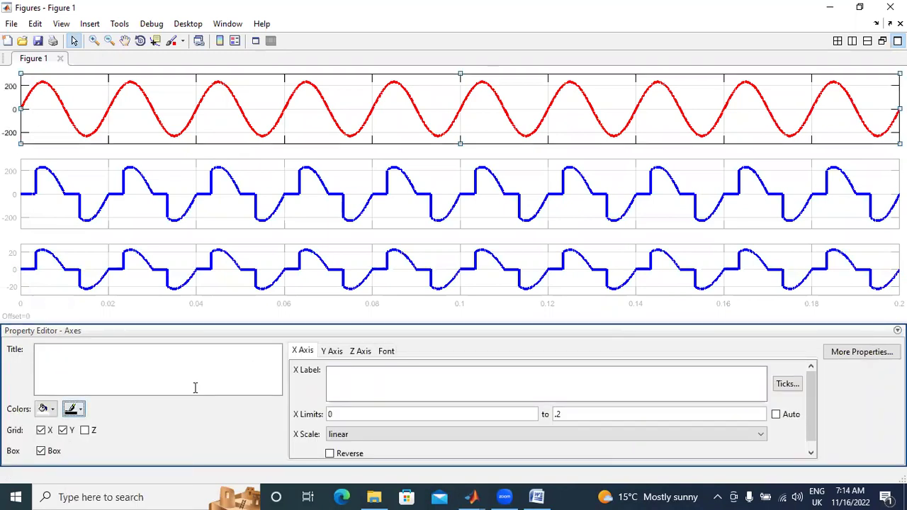
pyautogui.click(388, 351)
pyautogui.click(379, 393)
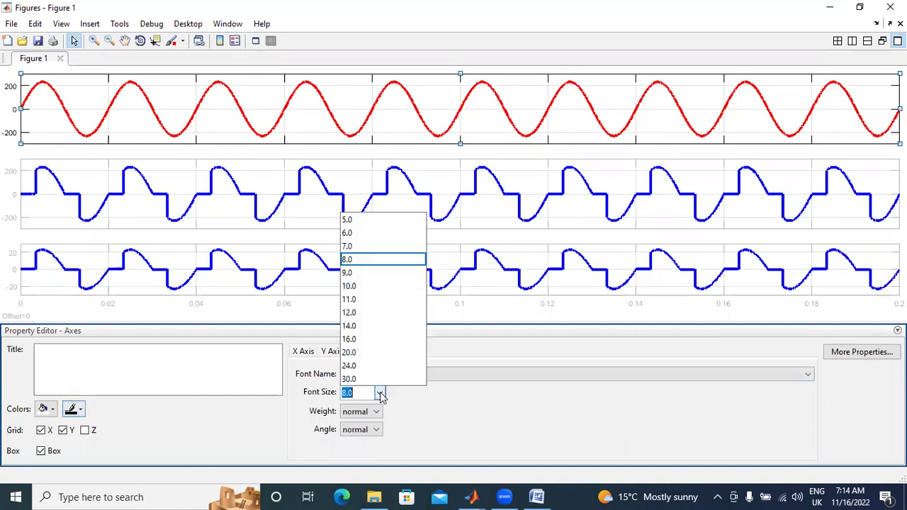
pyautogui.click(356, 326)
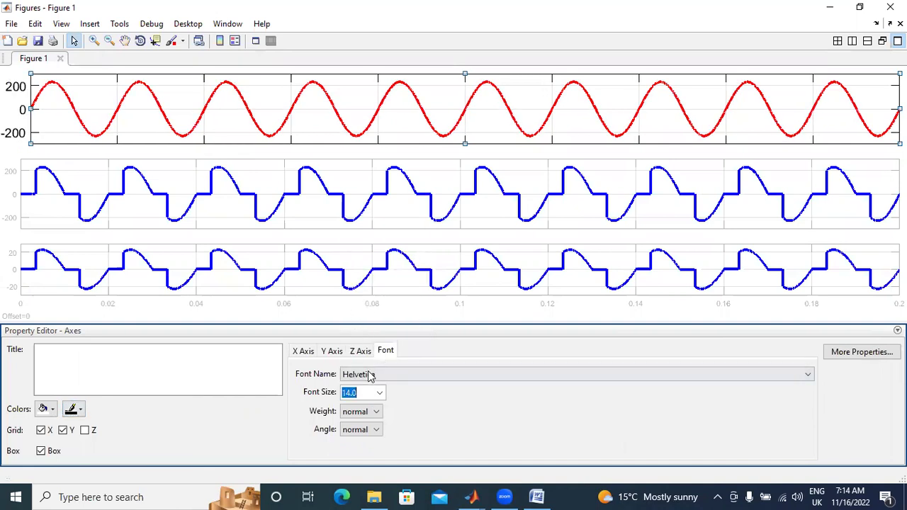
pyautogui.click(332, 351)
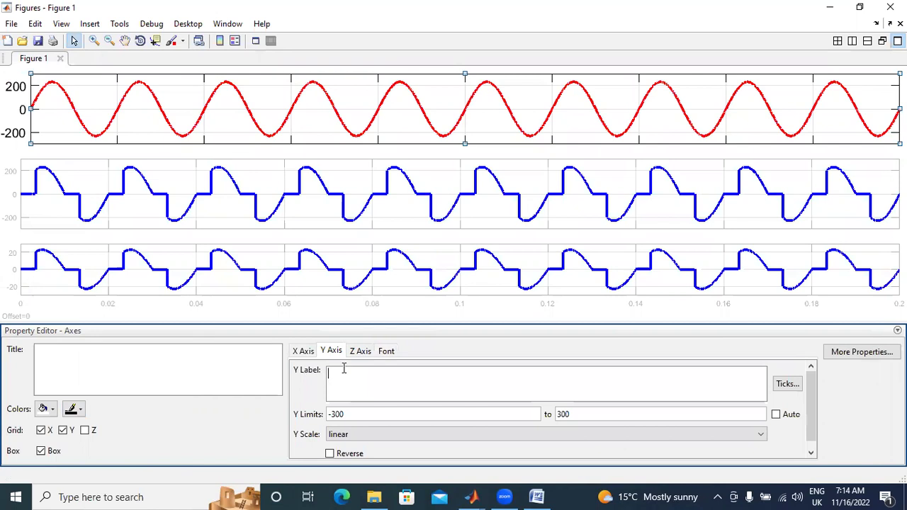
pyautogui.write('VS')
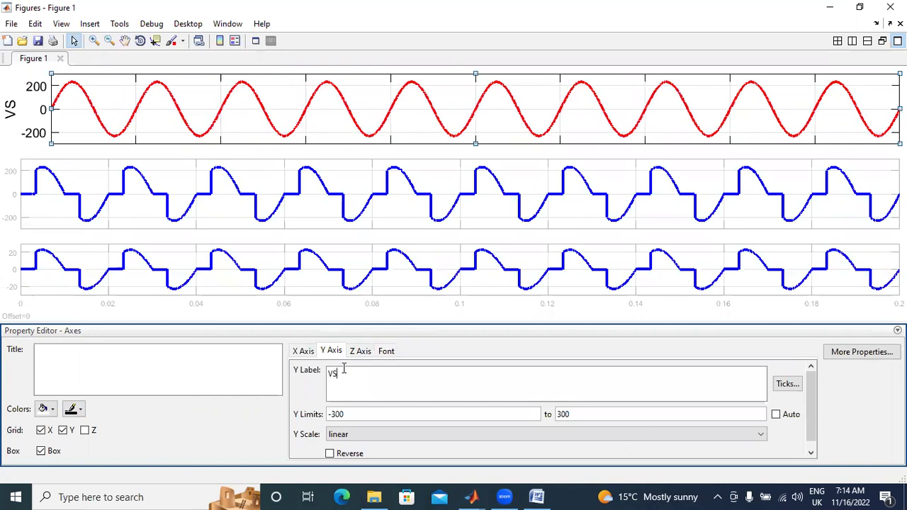
# Give the middle plot black axis lines and 12-point tick text, and start its V0 title
pyautogui.click(112, 186)
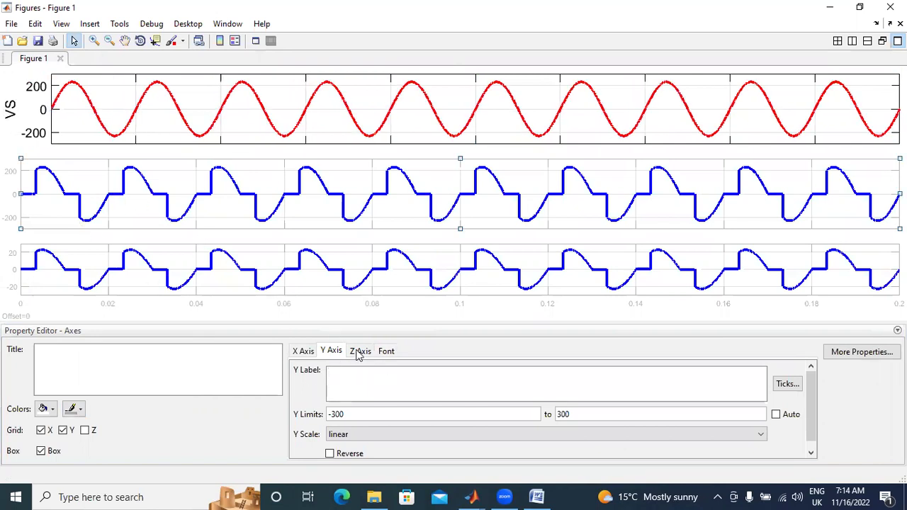
pyautogui.click(80, 407)
pyautogui.click(71, 357)
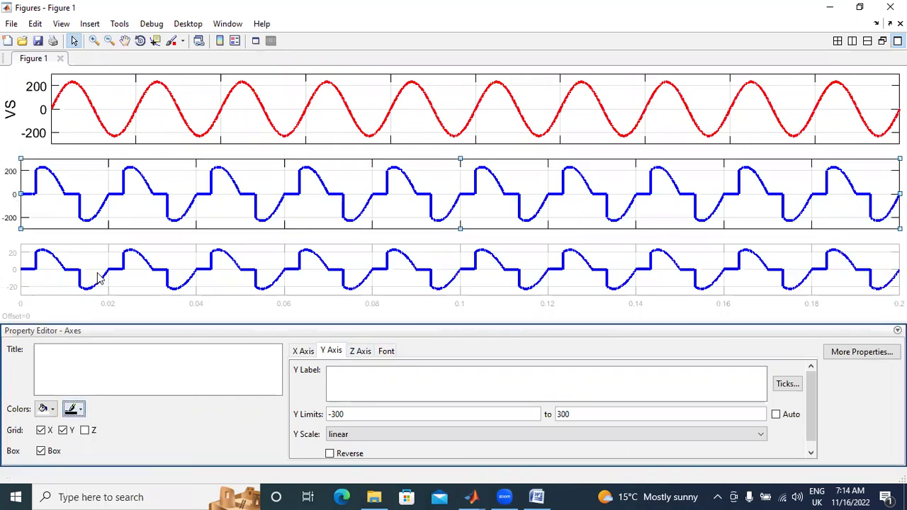
pyautogui.click(390, 354)
pyautogui.click(380, 391)
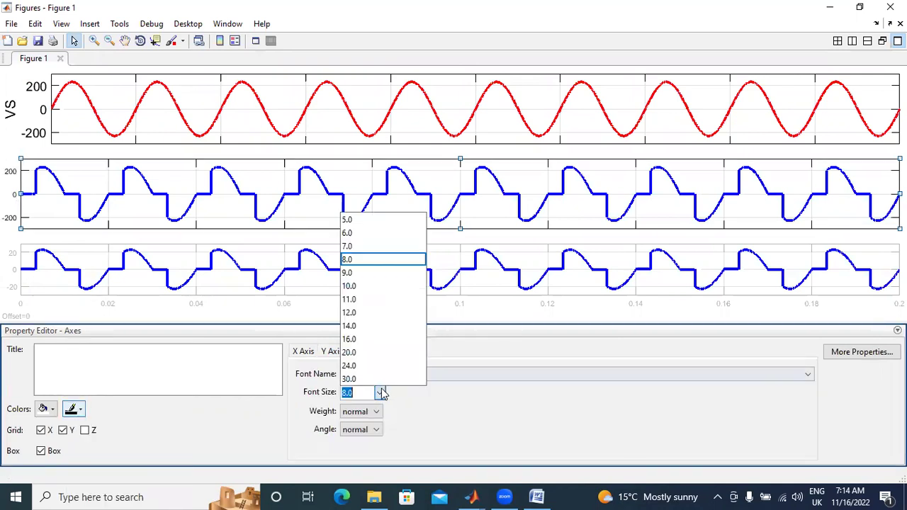
pyautogui.click(358, 322)
pyautogui.click(217, 364)
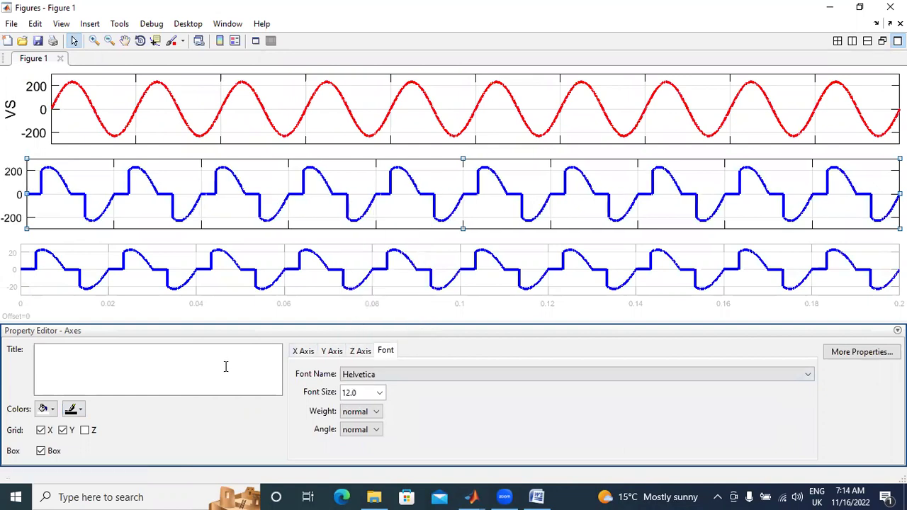
pyautogui.write('V')
pyautogui.press('BackSpace')
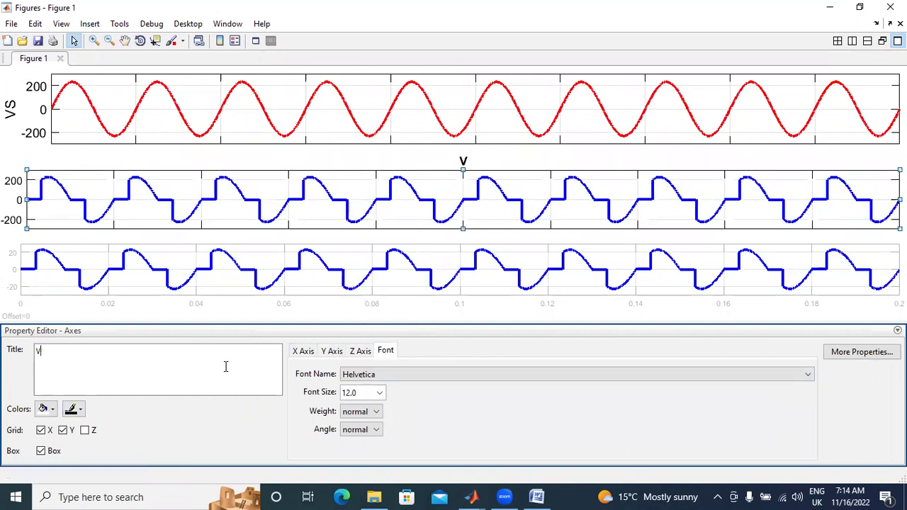
pyautogui.write('0')
# Make the axis text of the middle V0 and top VS plots bold
pyautogui.click(254, 272)
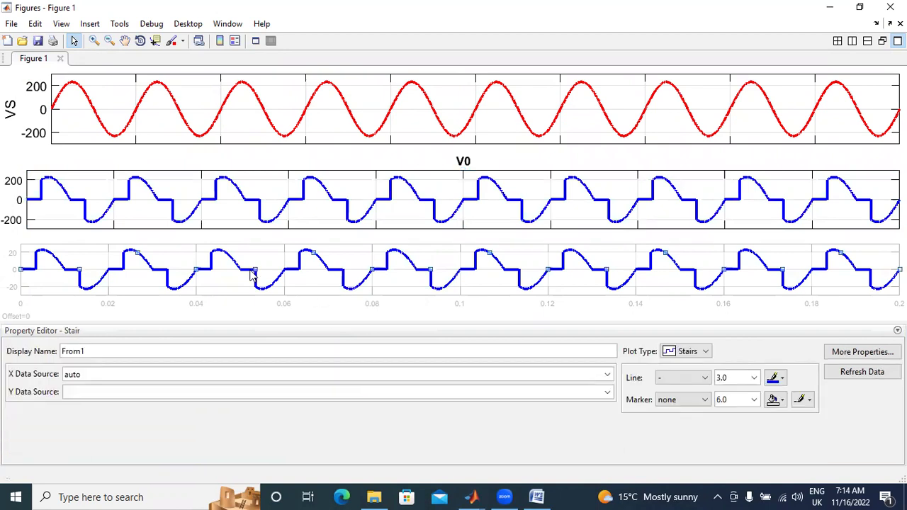
pyautogui.click(18, 183)
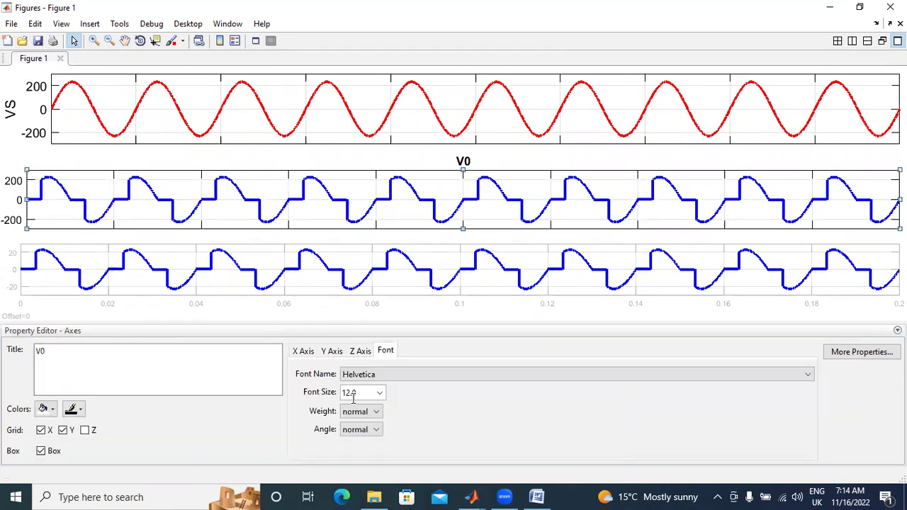
pyautogui.click(366, 416)
pyautogui.click(366, 437)
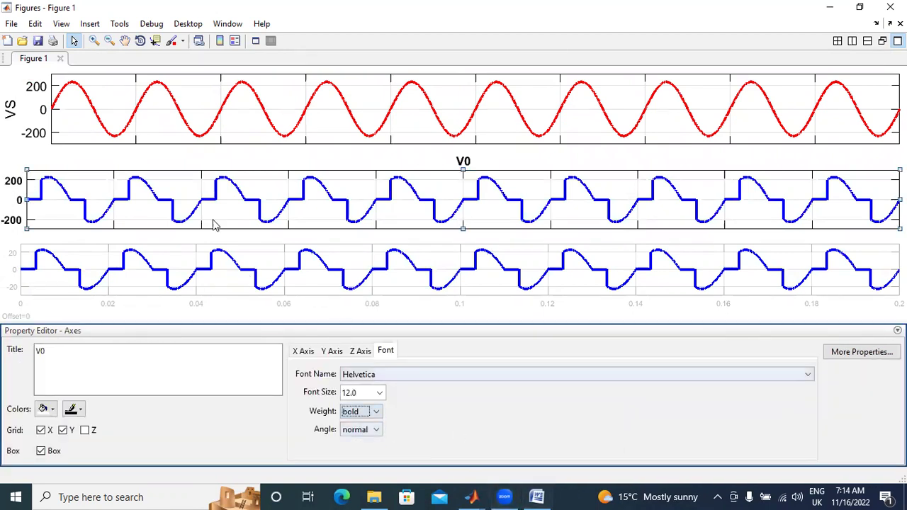
pyautogui.click(39, 141)
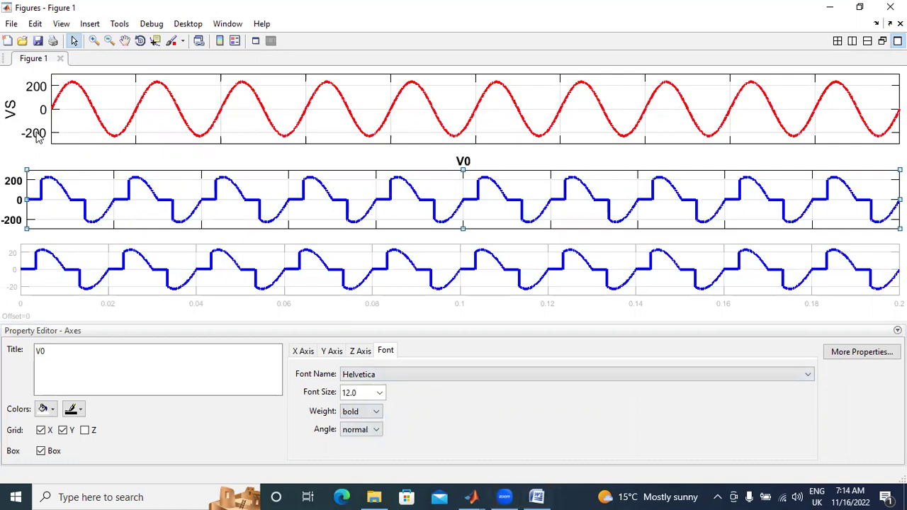
pyautogui.click(357, 414)
pyautogui.click(366, 437)
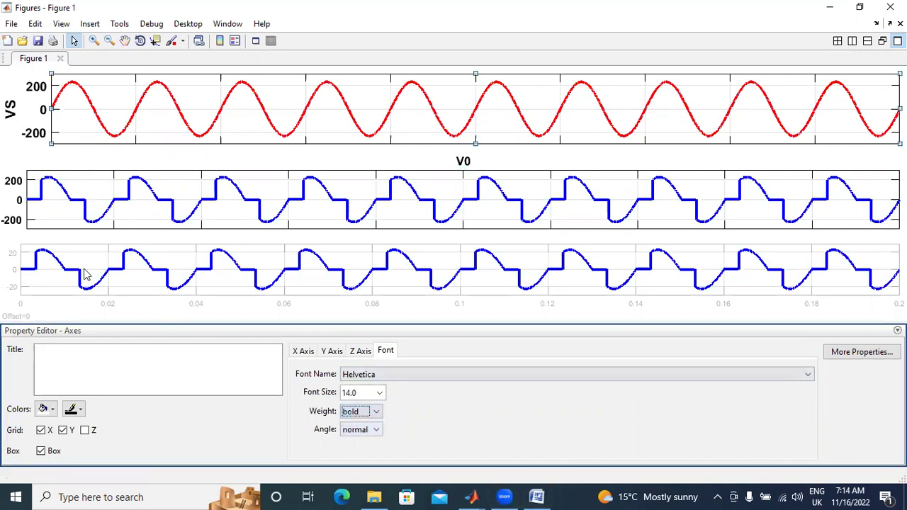
pyautogui.click(12, 265)
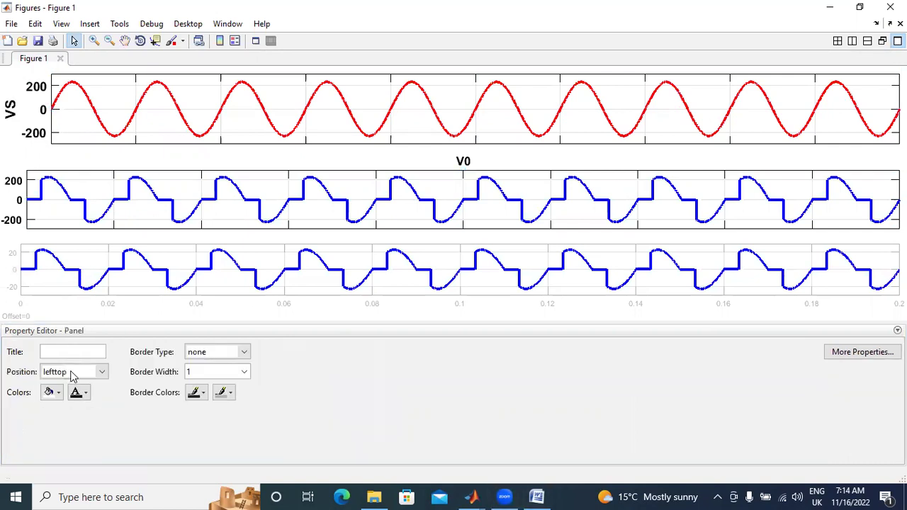
# Give the bottom plot black axis lines, larger tick text and a y-axis label
pyautogui.click(12, 257)
pyautogui.click(80, 409)
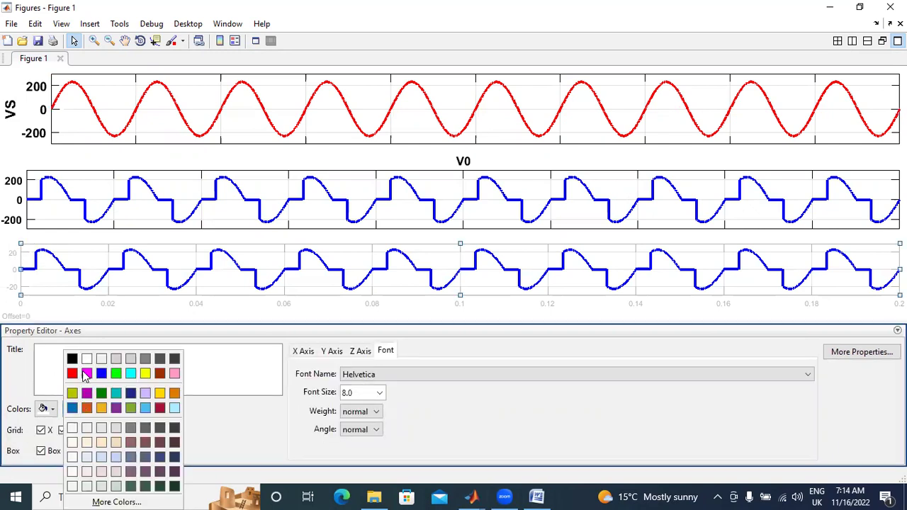
pyautogui.click(73, 358)
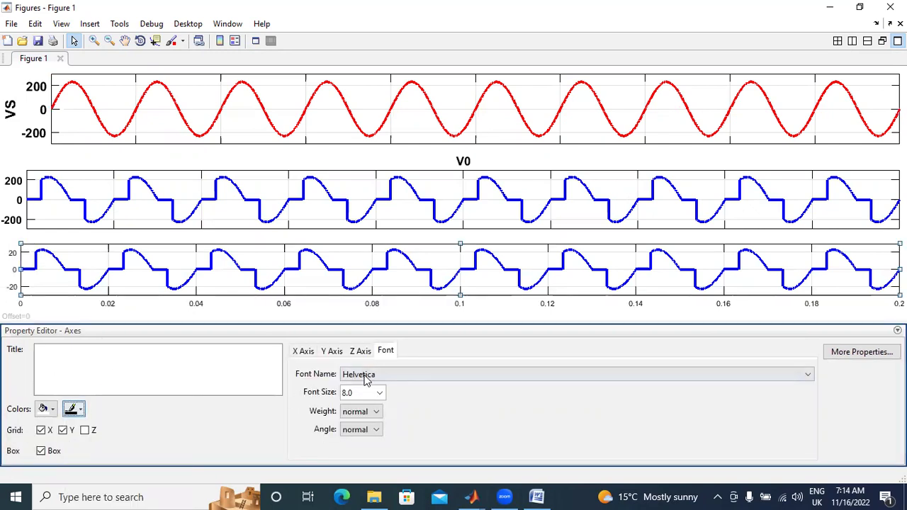
pyautogui.click(379, 392)
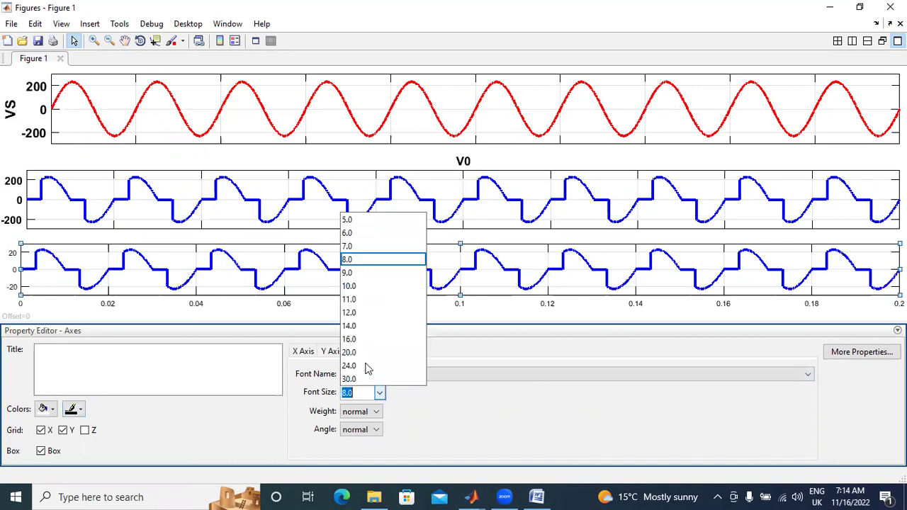
pyautogui.click(361, 323)
pyautogui.click(331, 351)
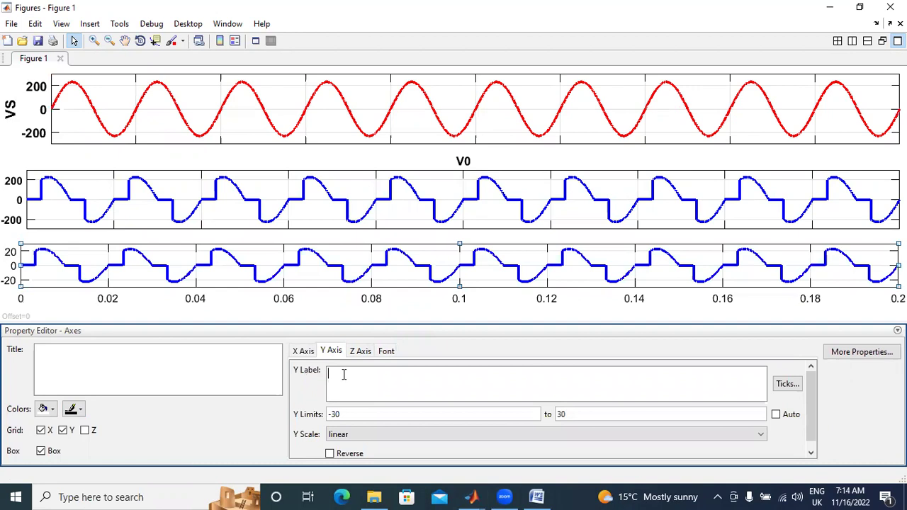
pyautogui.click(343, 374)
pyautogui.write('I0')
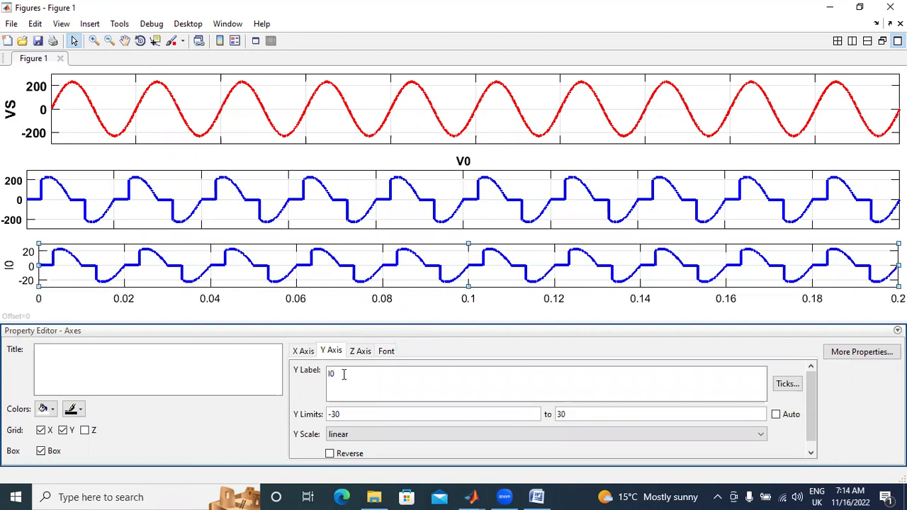
# Make the bottom plot's axis text bold at size 12
pyautogui.click(386, 351)
pyautogui.click(379, 392)
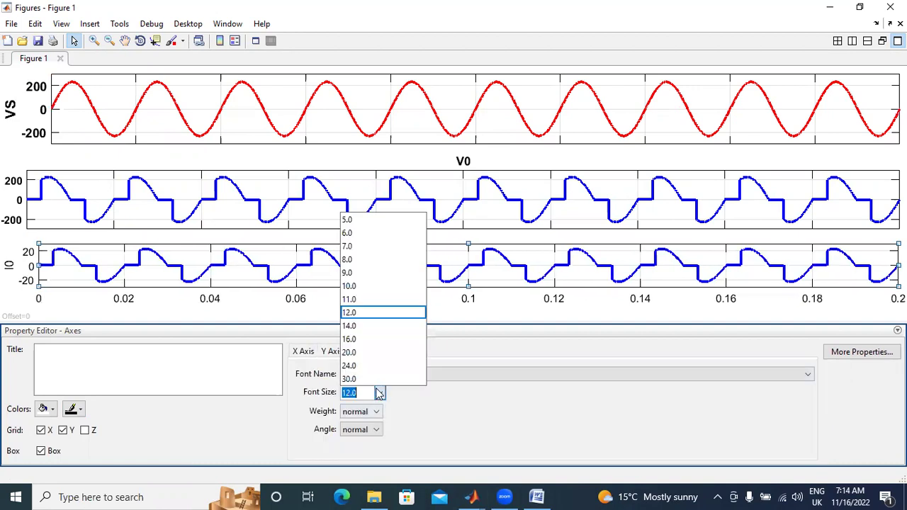
pyautogui.click(361, 326)
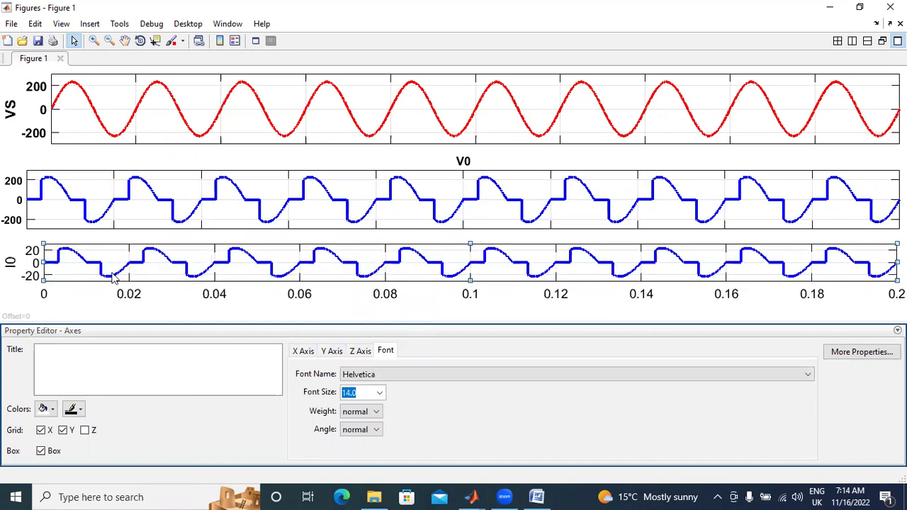
pyautogui.click(365, 411)
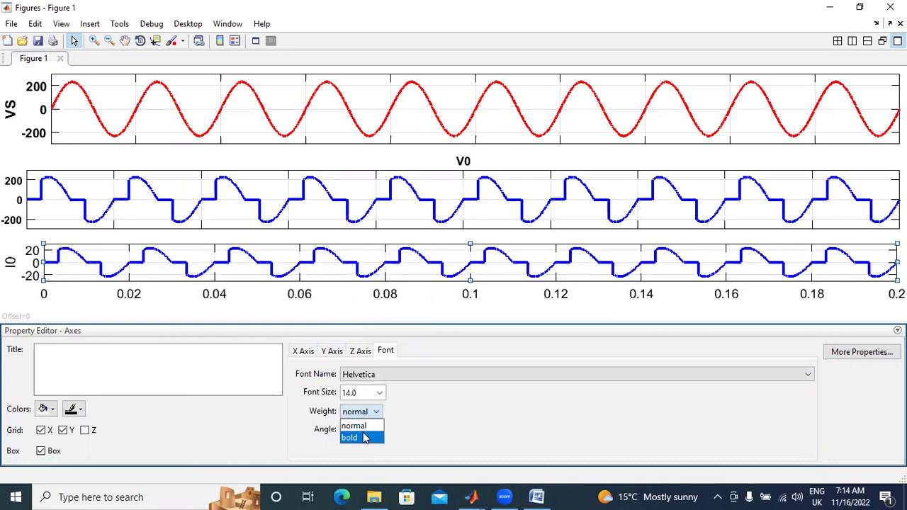
pyautogui.click(367, 436)
pyautogui.click(378, 393)
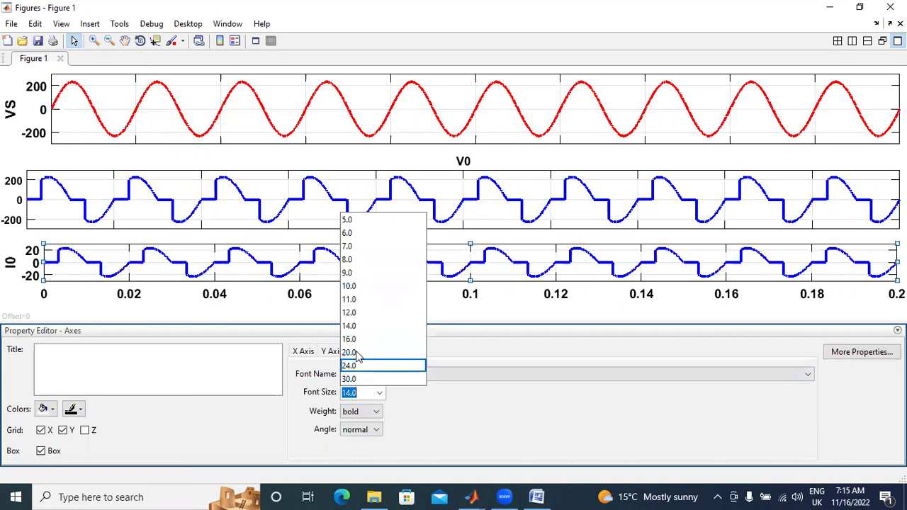
# Give the middle plot the y-axis label V0
pyautogui.click(16, 192)
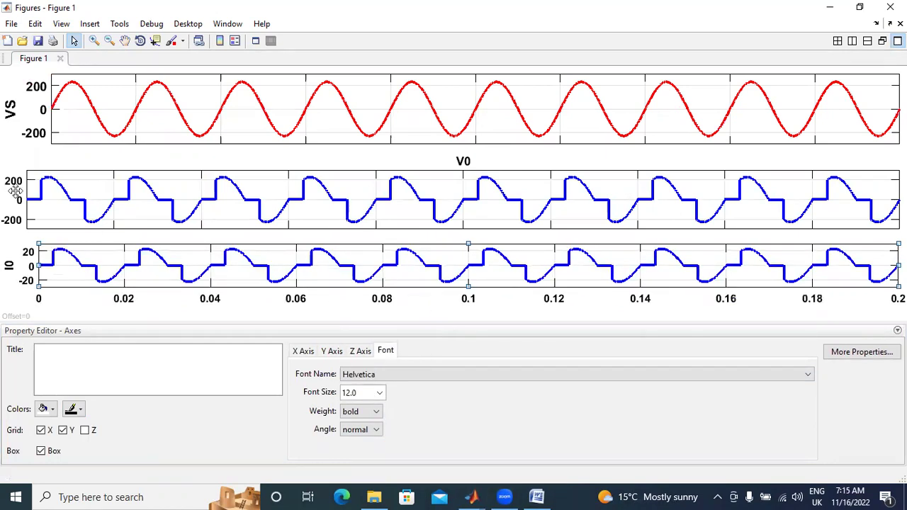
pyautogui.click(58, 205)
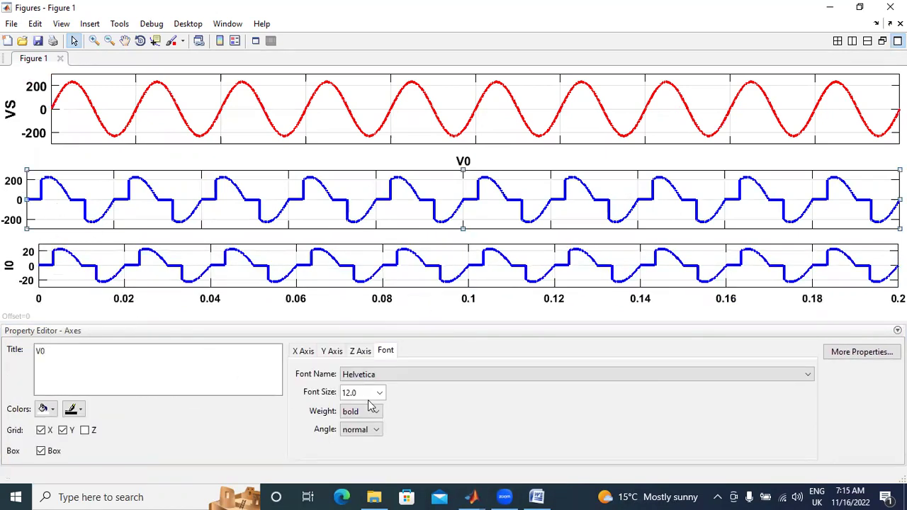
pyautogui.click(331, 352)
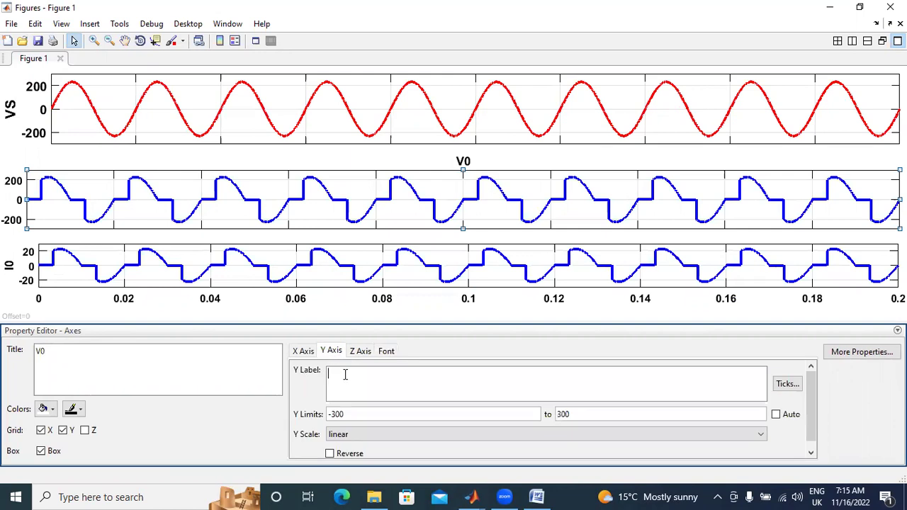
pyautogui.write('V0')
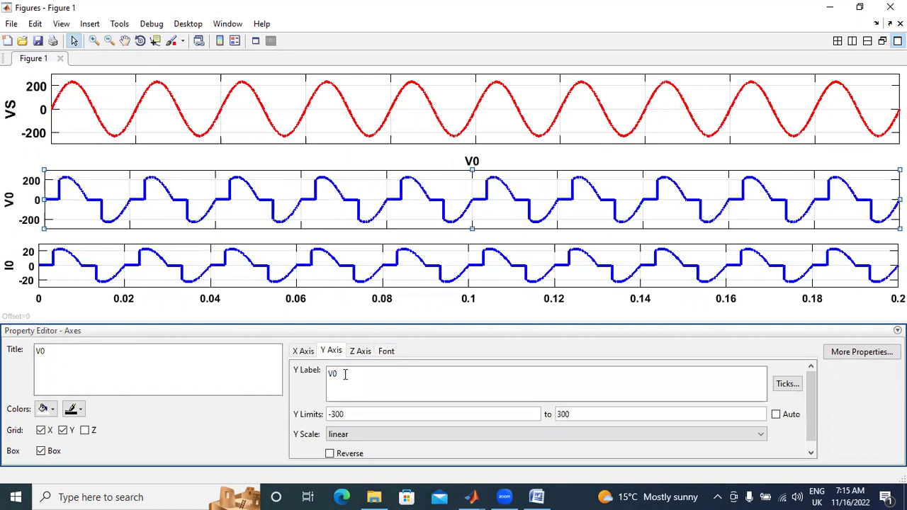
# Label the x-axes of the middle, top and bottom I0 plots Time(sec)
pyautogui.click(305, 352)
pyautogui.write('T')
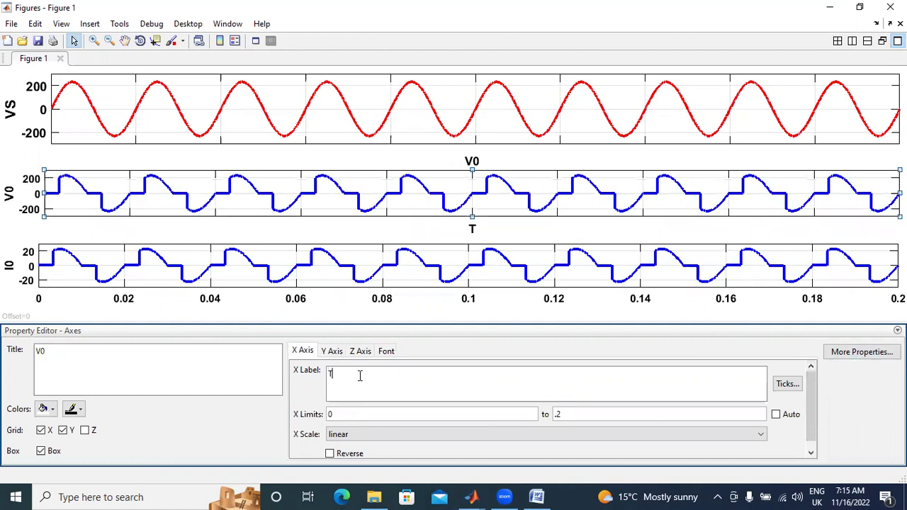
pyautogui.write('ime')
pyautogui.write('(sec)')
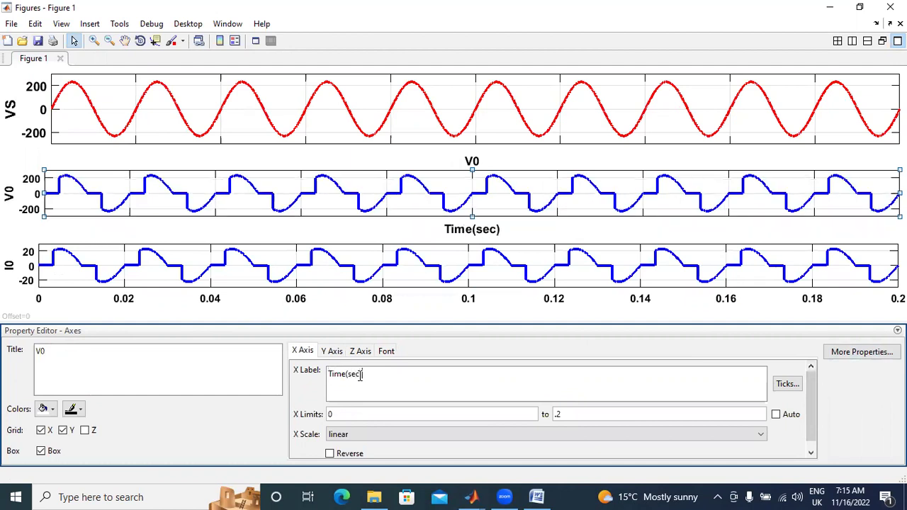
pyautogui.press('Tab')
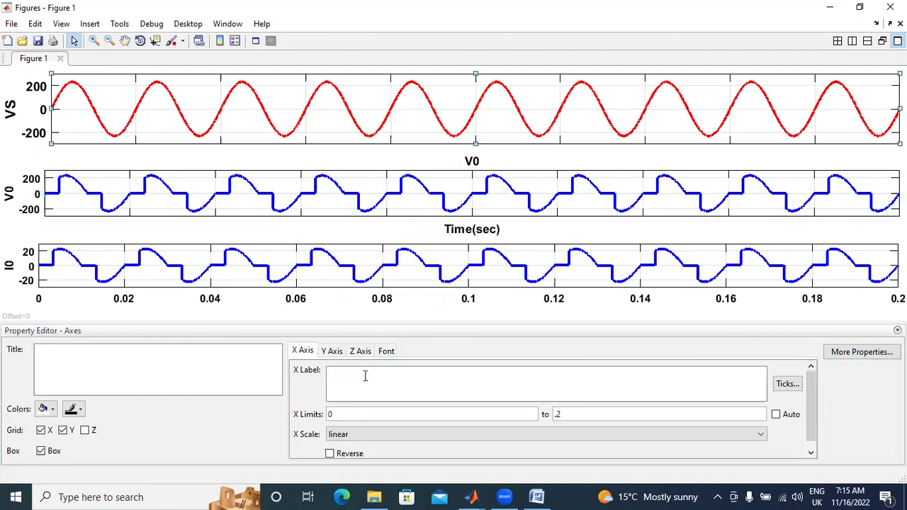
pyautogui.click(365, 375)
pyautogui.write('ime(')
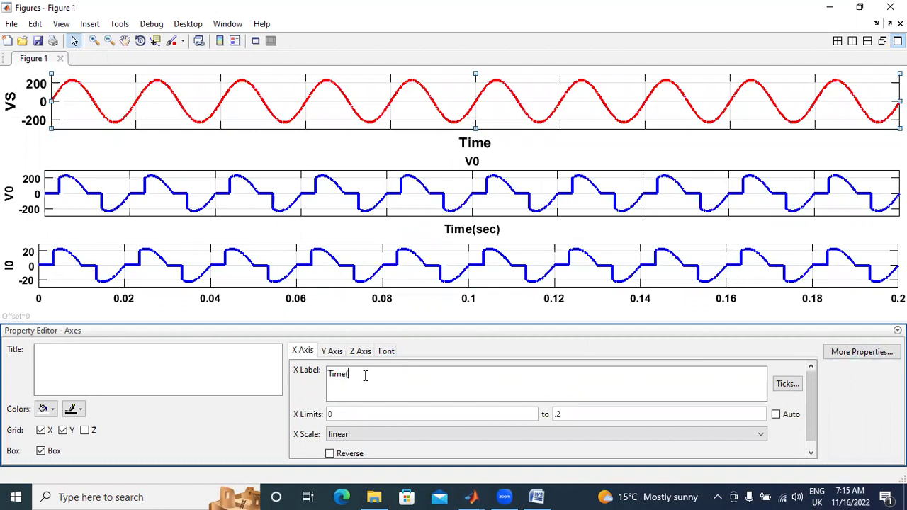
pyautogui.write('sec')
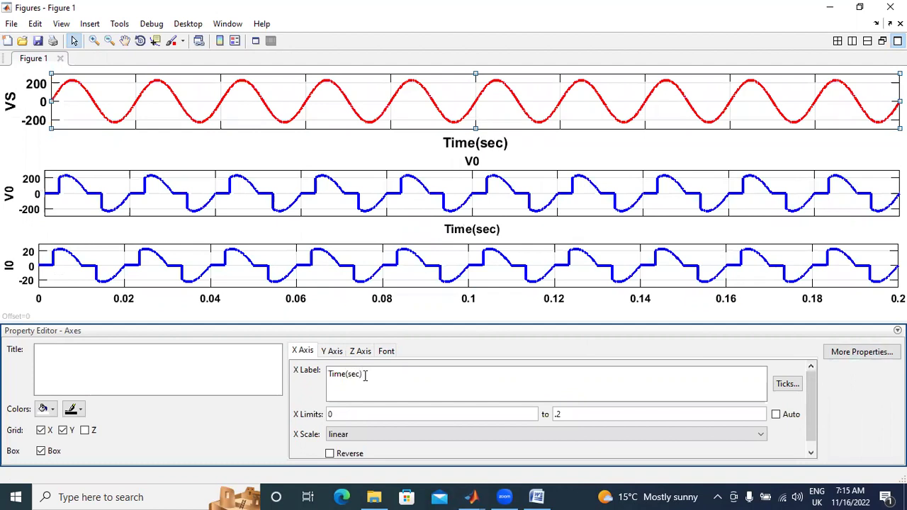
pyautogui.click(503, 296)
pyautogui.click(398, 370)
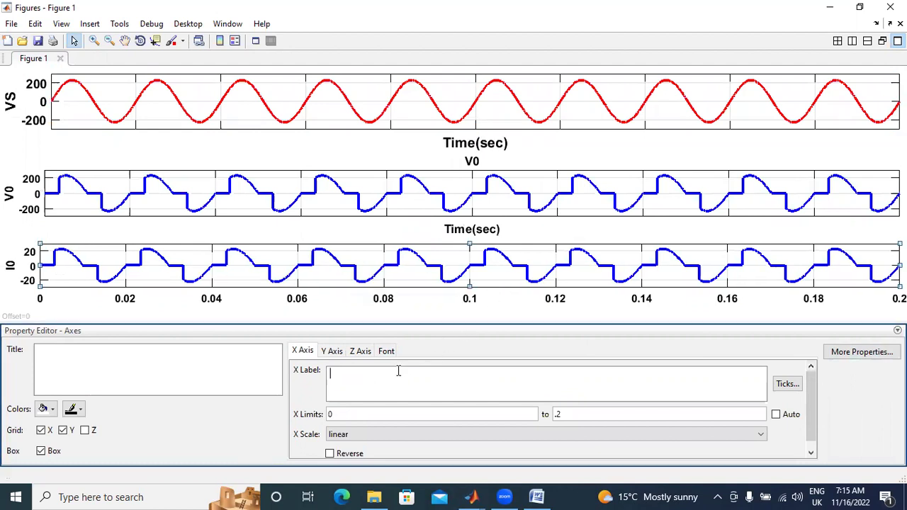
pyautogui.write('T')
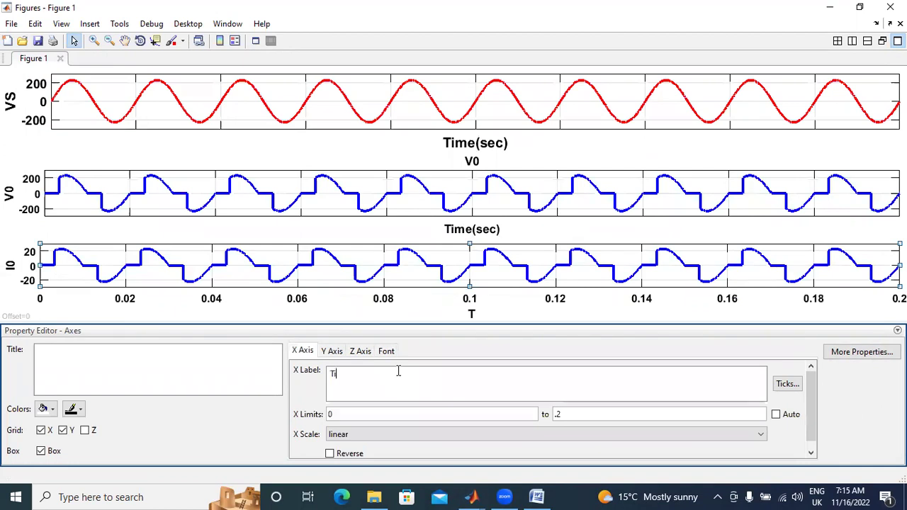
pyautogui.write('ime(s')
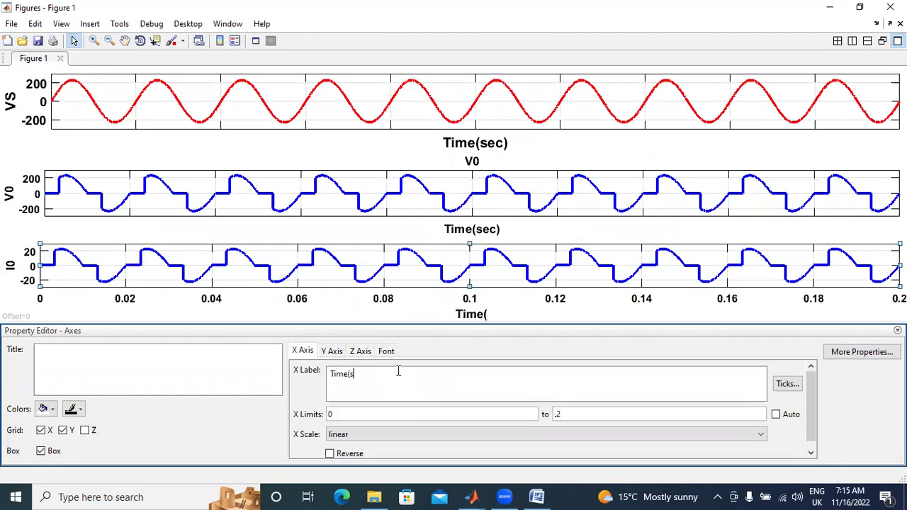
pyautogui.write('ec)')
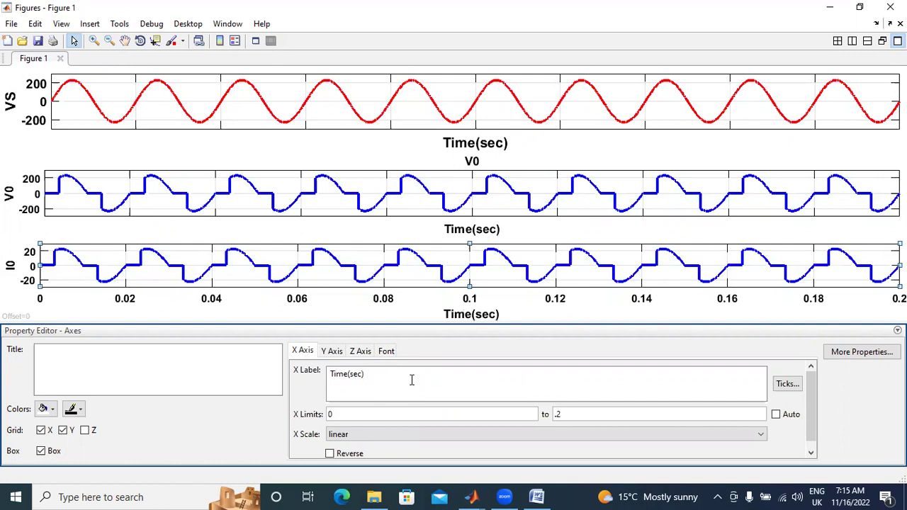
pyautogui.click(682, 239)
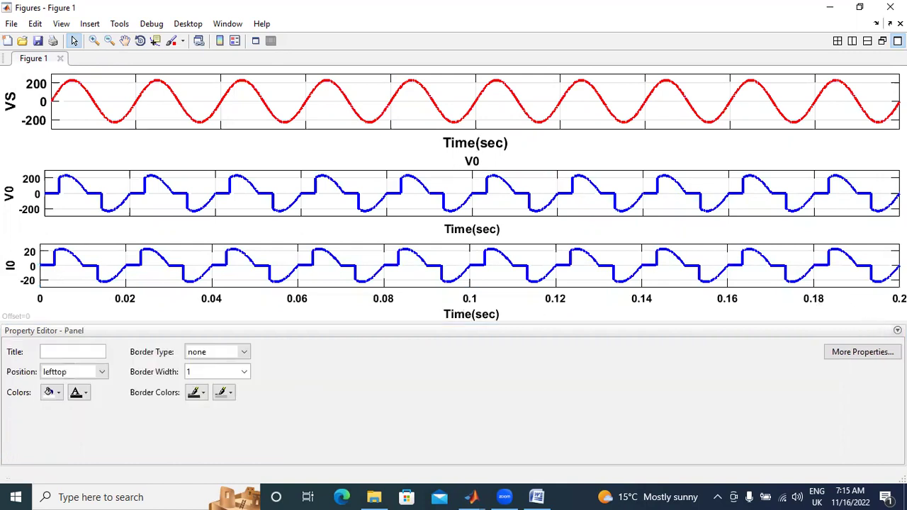
# Hide the Property Editor, tile figures 2×2, and enlarge and widen the Figure 1 tile
pyautogui.click(897, 330)
pyautogui.click(814, 393)
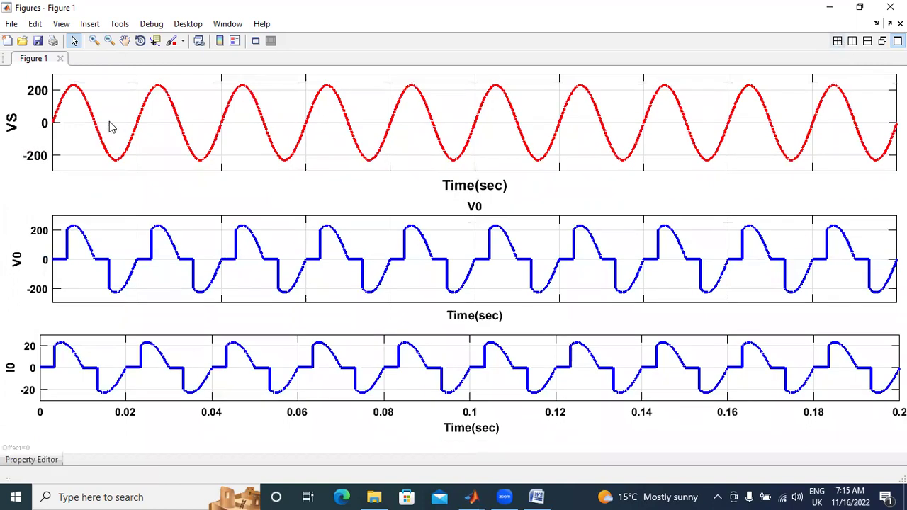
pyautogui.click(840, 43)
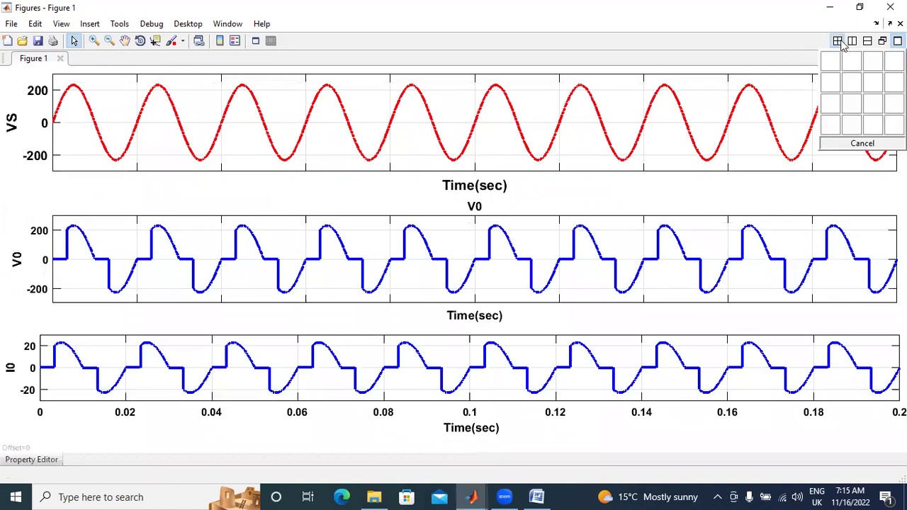
pyautogui.click(850, 81)
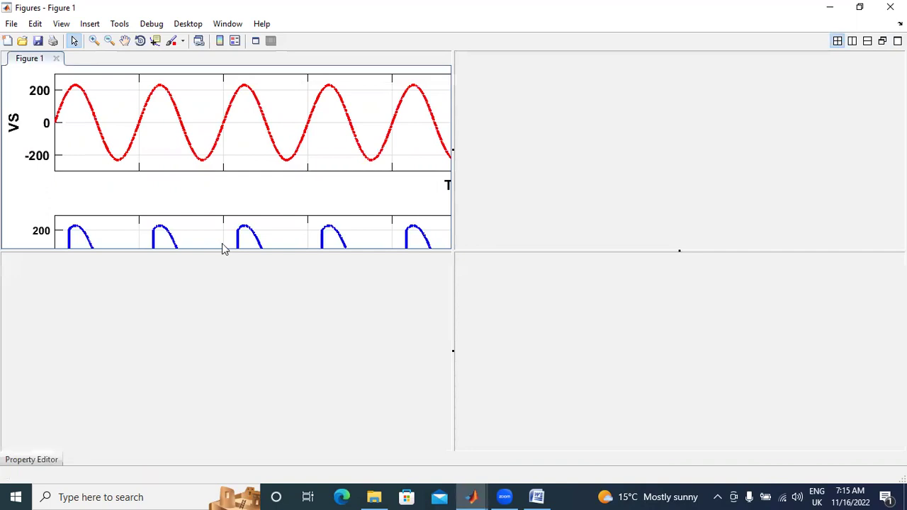
pyautogui.moveTo(212, 249); pyautogui.dragTo(233, 386)
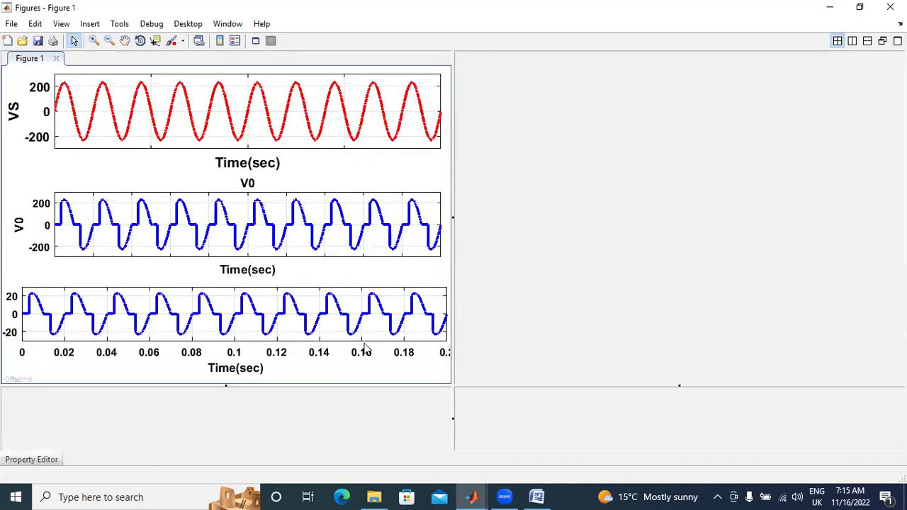
pyautogui.moveTo(451, 198); pyautogui.dragTo(538, 199)
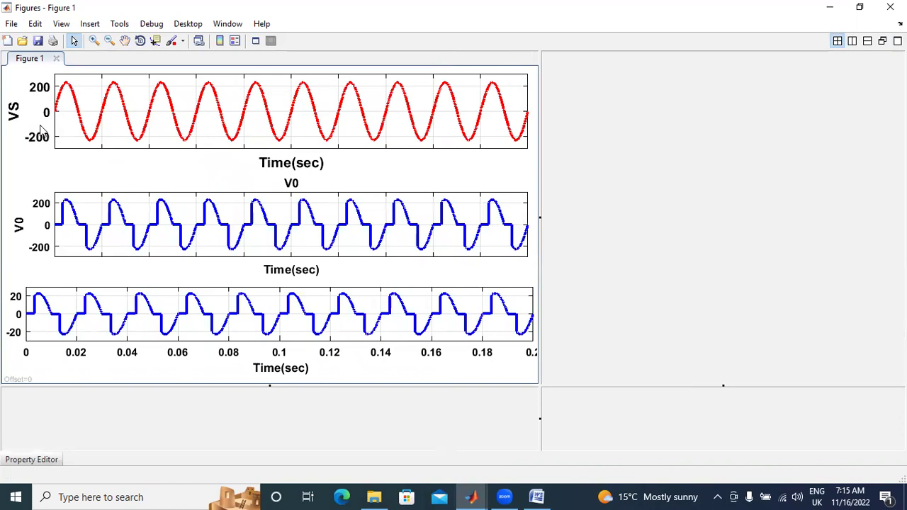
# Save Figure 1 to the Desktop as JPEG image acvc.jpg, then minimize the figure
pyautogui.click(14, 27)
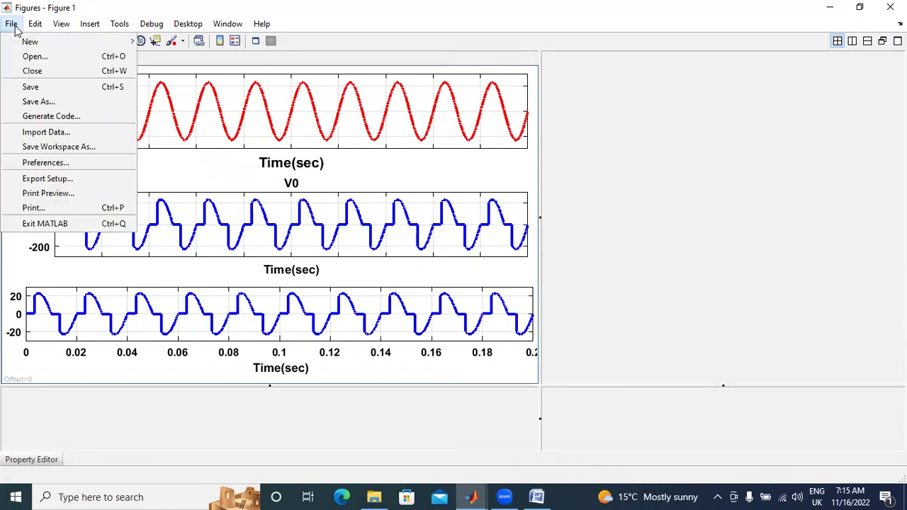
pyautogui.click(24, 102)
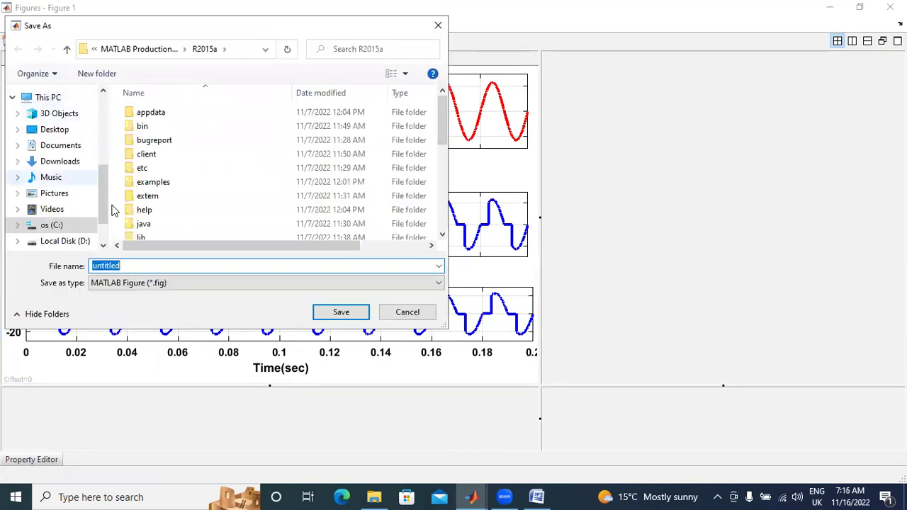
pyautogui.click(167, 286)
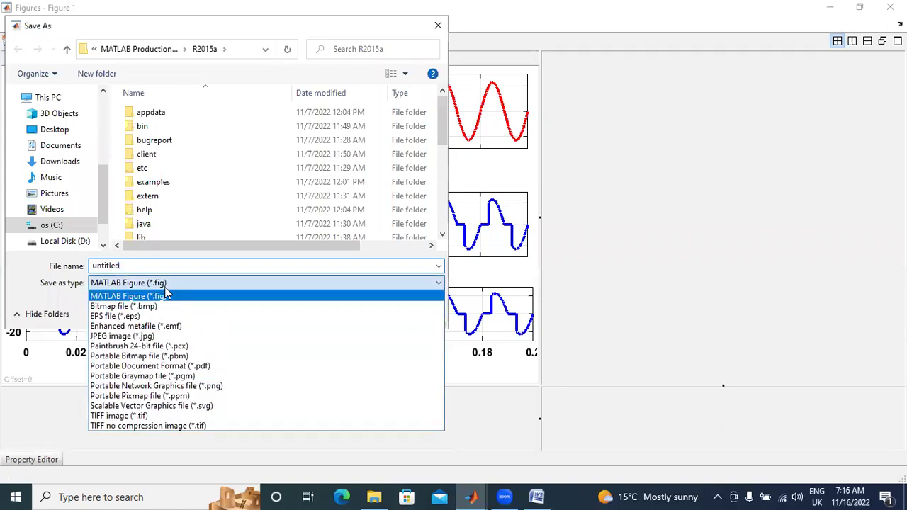
pyautogui.click(163, 336)
pyautogui.click(64, 131)
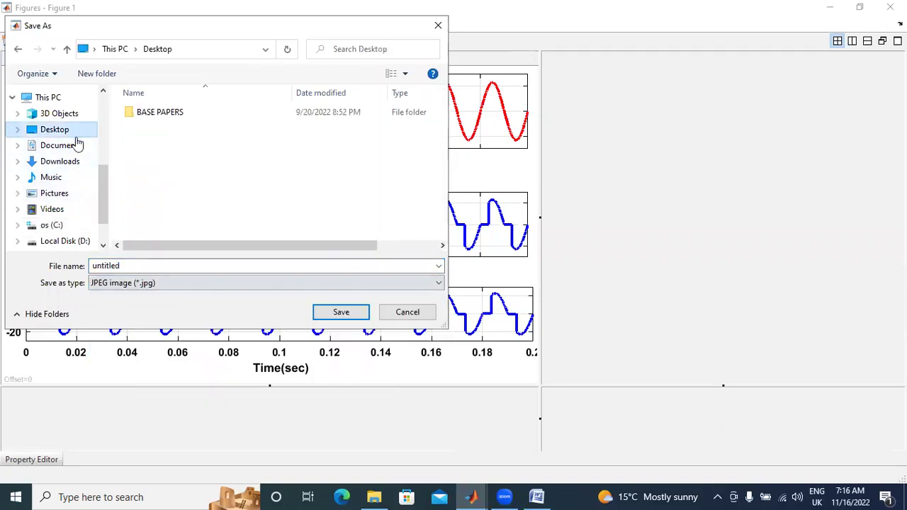
pyautogui.doubleClick(167, 266)
pyautogui.write('a')
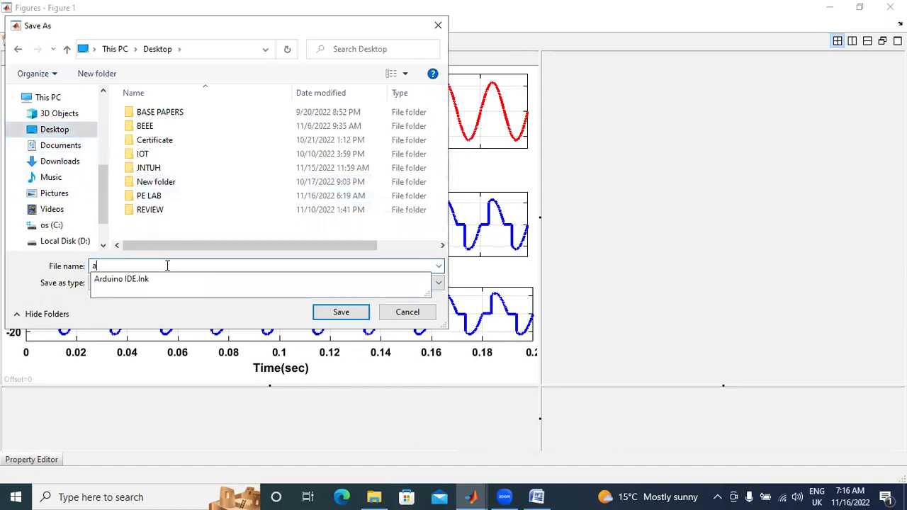
pyautogui.write('cvc')
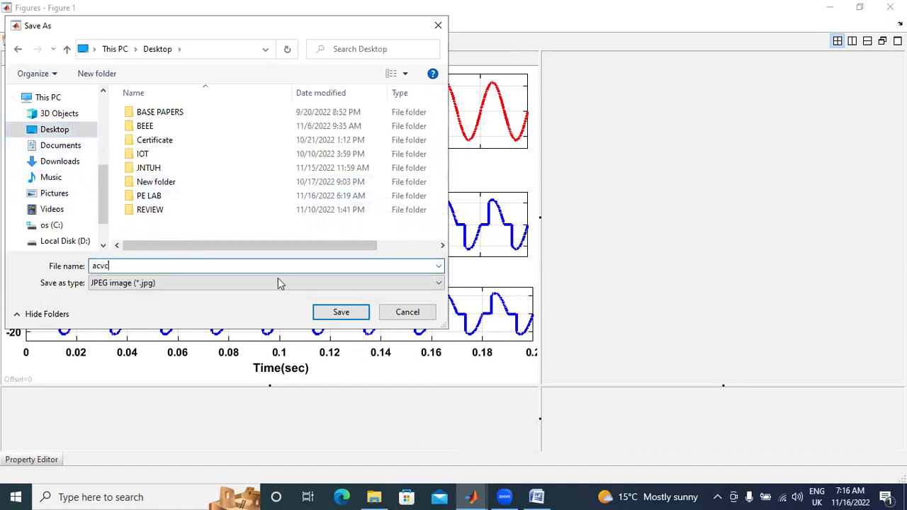
pyautogui.click(347, 317)
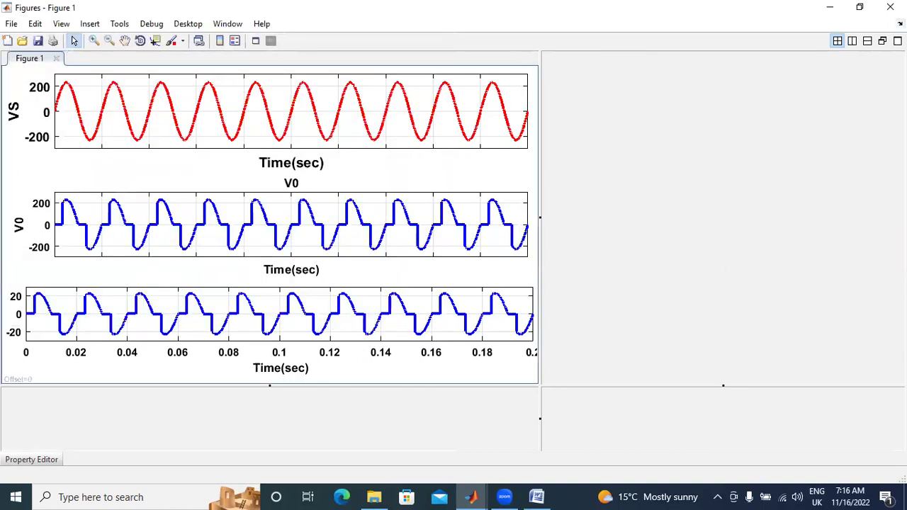
pyautogui.click(842, 9)
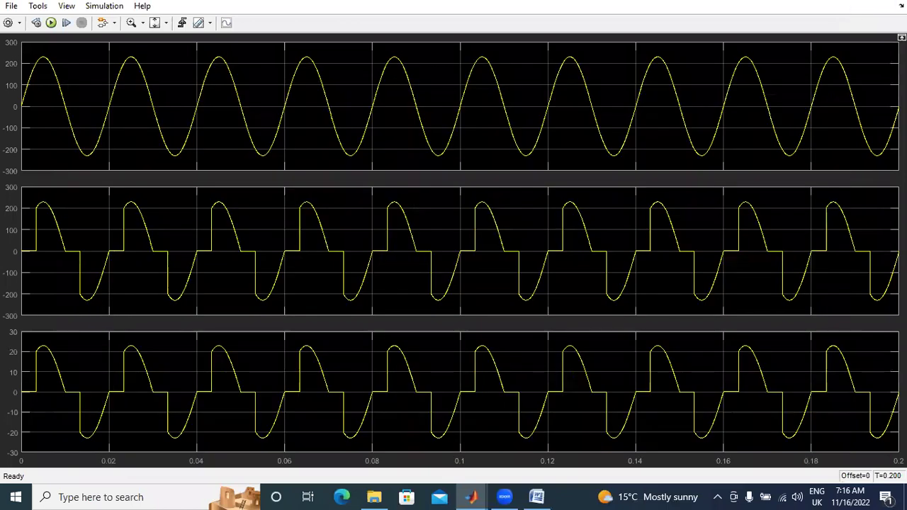
# Minimize the scope, Simulink, MATLAB, Word and File Explorer windows, then open acvc.jpg
pyautogui.click(832, 7)
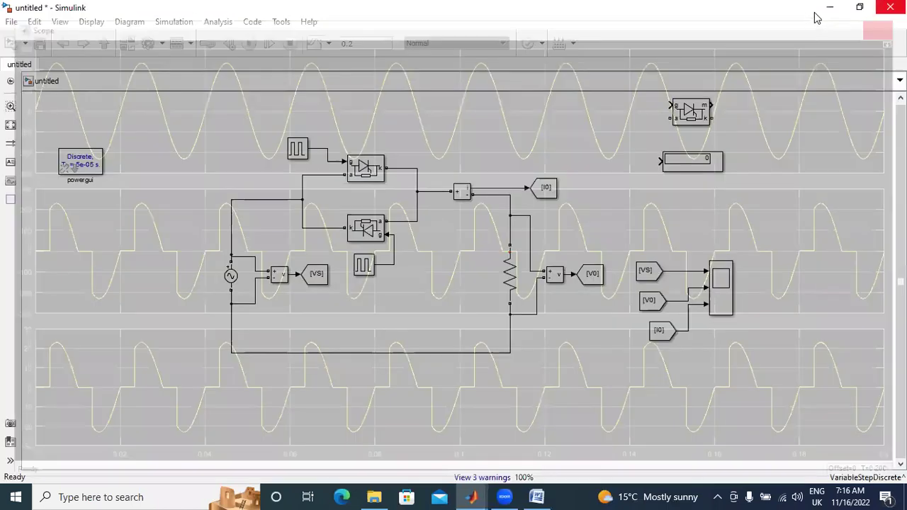
pyautogui.click(832, 7)
pyautogui.click(833, 7)
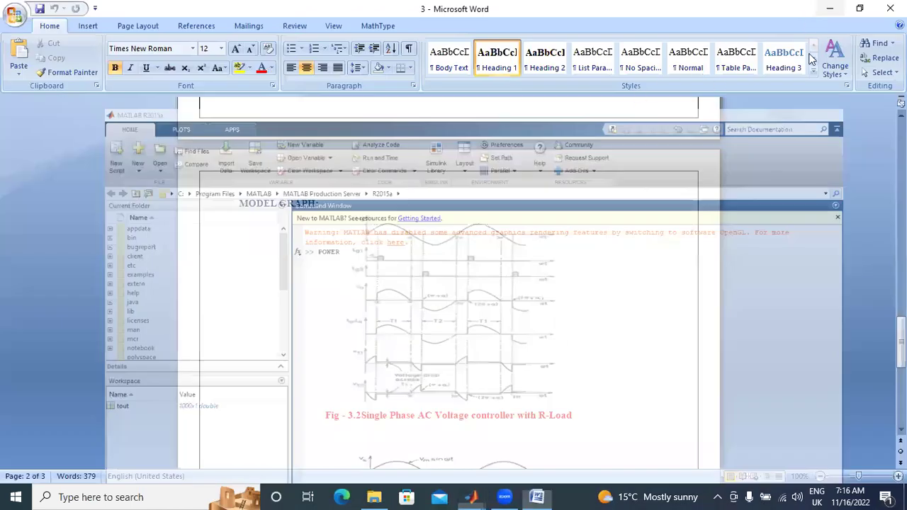
pyautogui.click(829, 7)
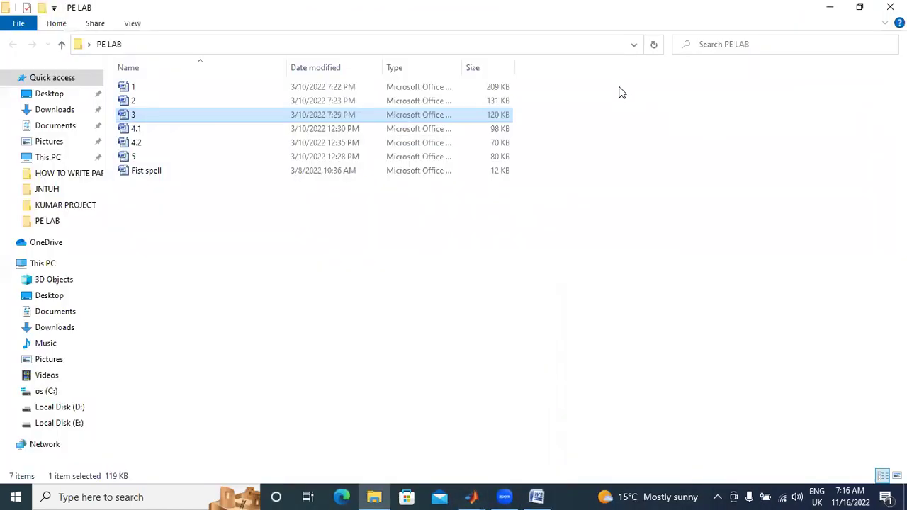
pyautogui.click(829, 7)
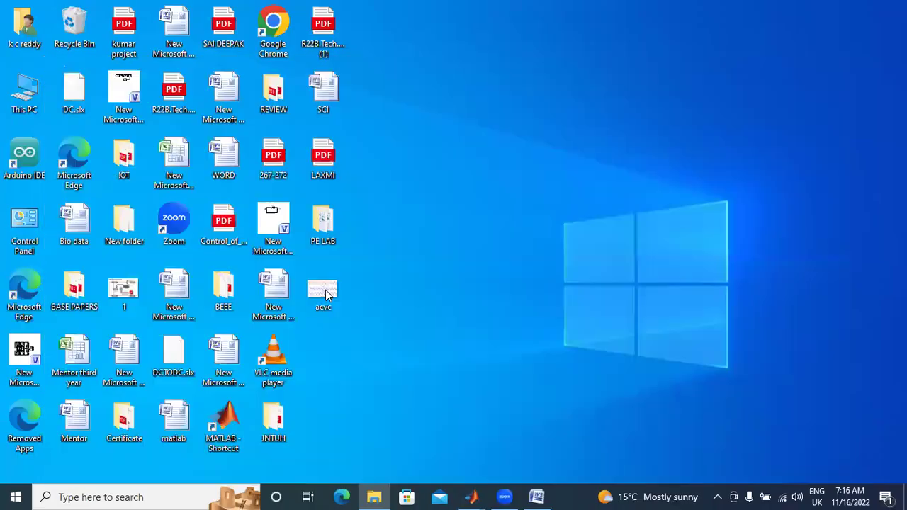
pyautogui.click(325, 290)
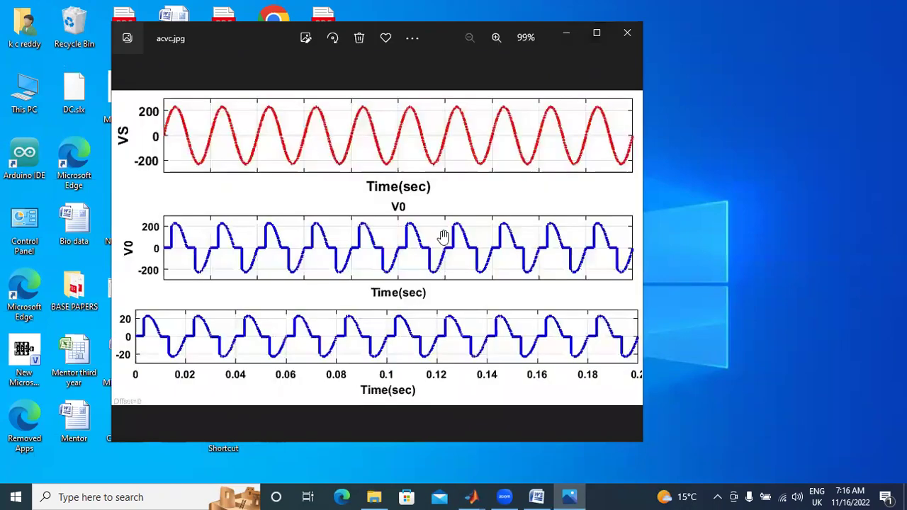
# Maximize and zoom into acvc in Photos, close it, then restore and minimize Simulink
pyautogui.doubleClick(443, 239)
pyautogui.scroll(1, 580, 183)
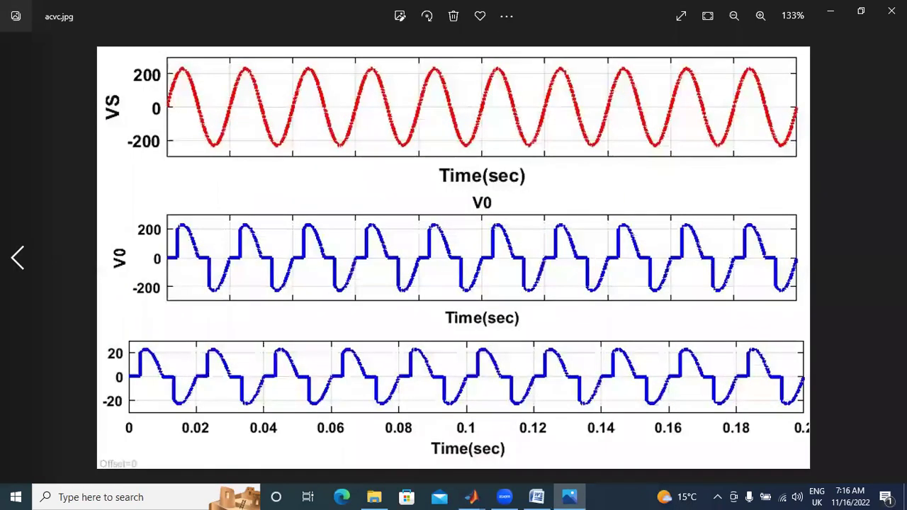
pyautogui.hotkey('alt', 'F4')
pyautogui.click(471, 496)
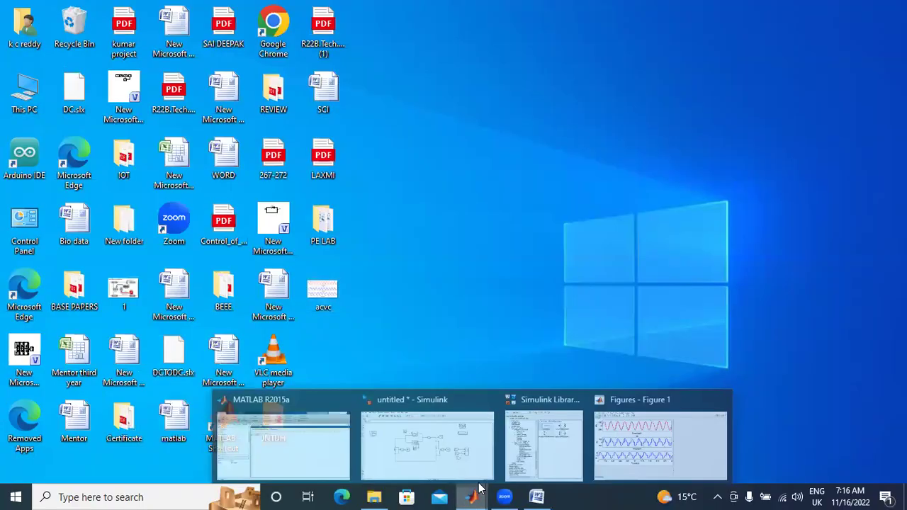
pyautogui.click(472, 439)
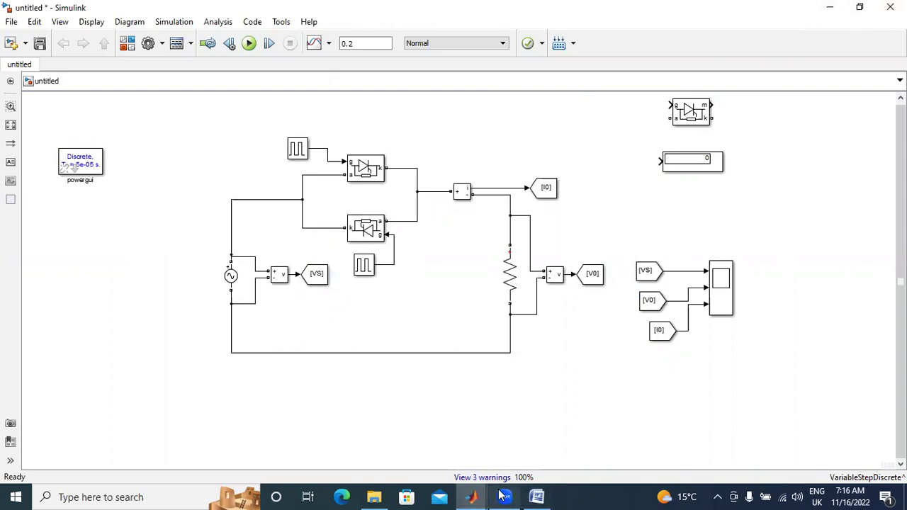
pyautogui.moveTo(503, 497)
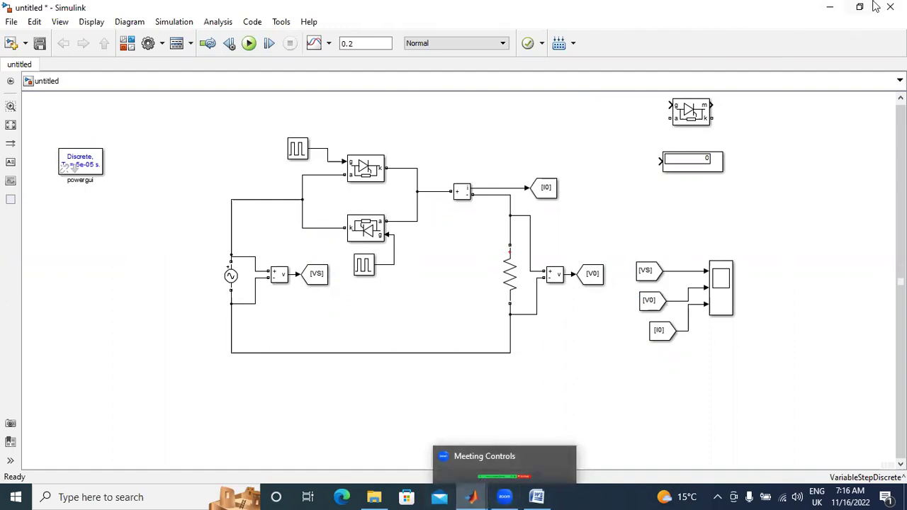
pyautogui.click(830, 9)
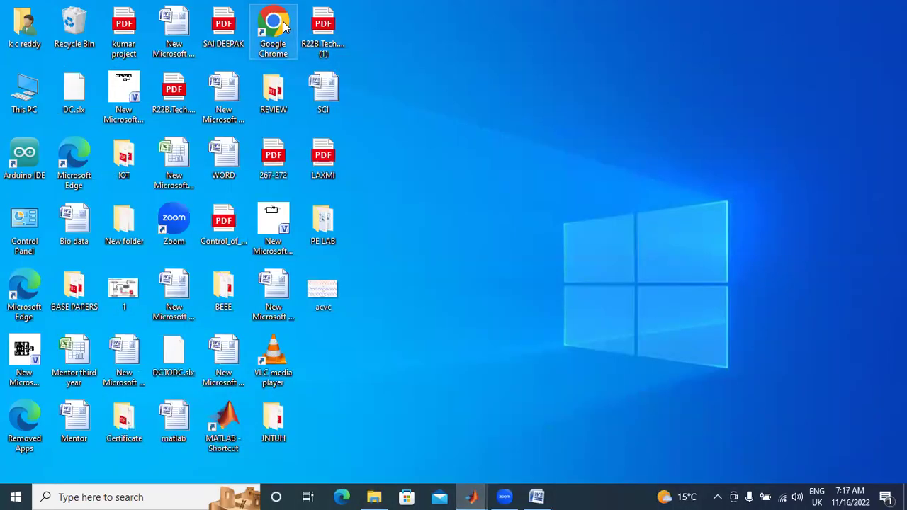